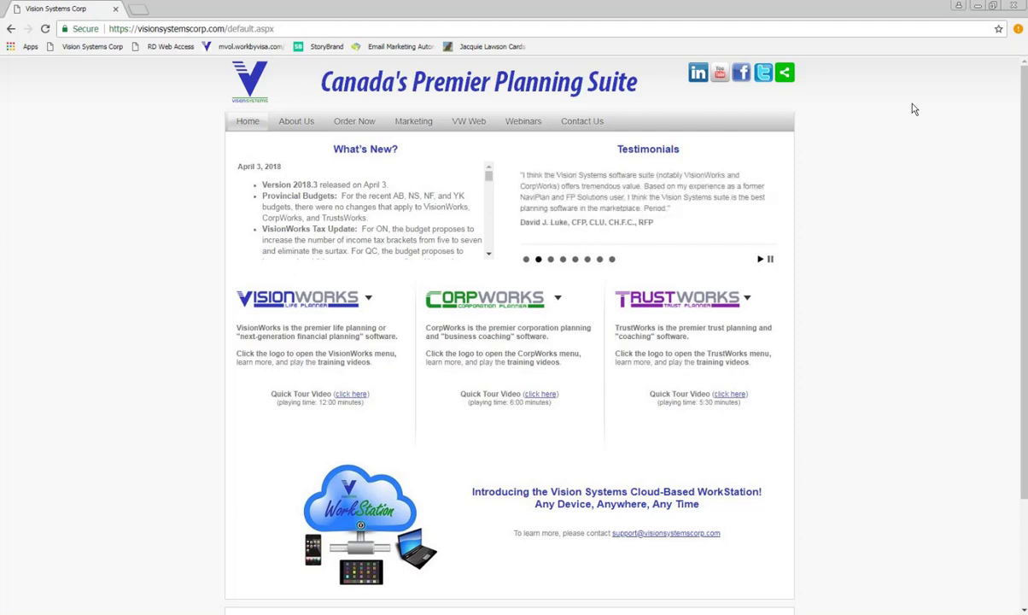
Open the VisionWorks Financial Planning Videos page, log in, and look over the training lessons.
{"action": "left_click", "coordinate": [309, 304]}
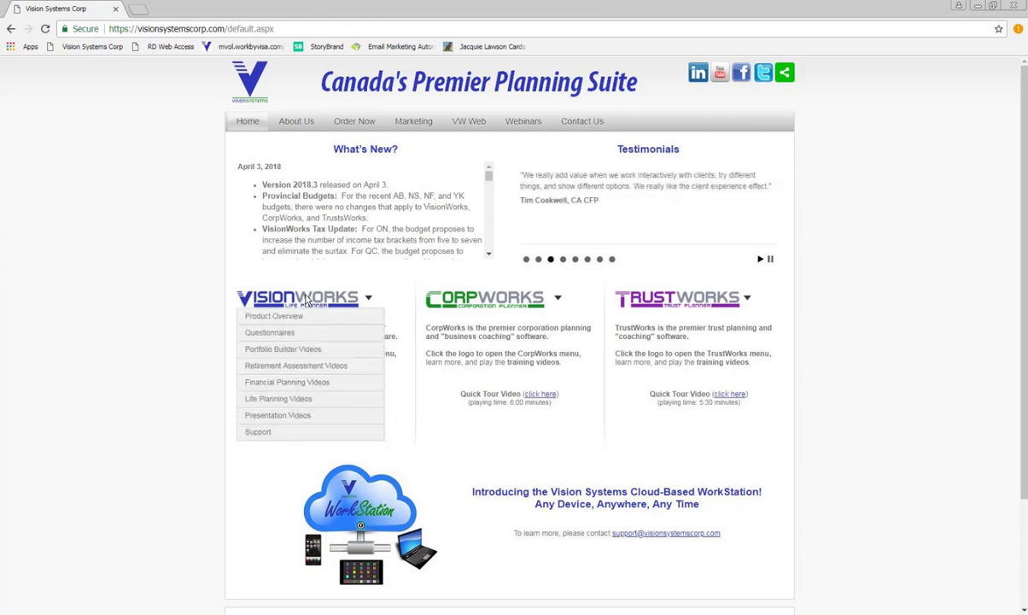
{"action": "left_click", "coordinate": [302, 386]}
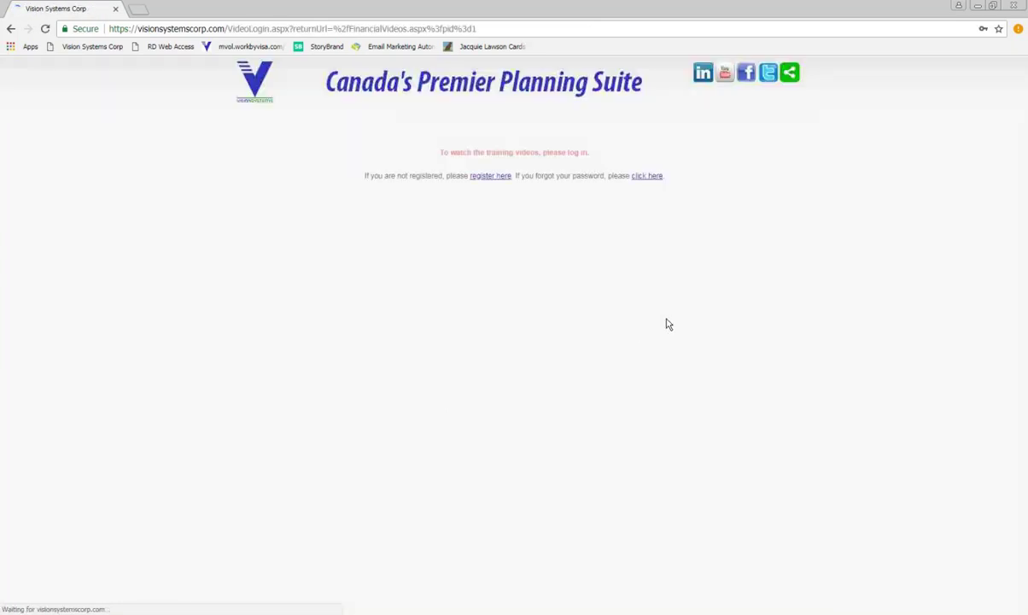
{"action": "left_click", "coordinate": [554, 255]}
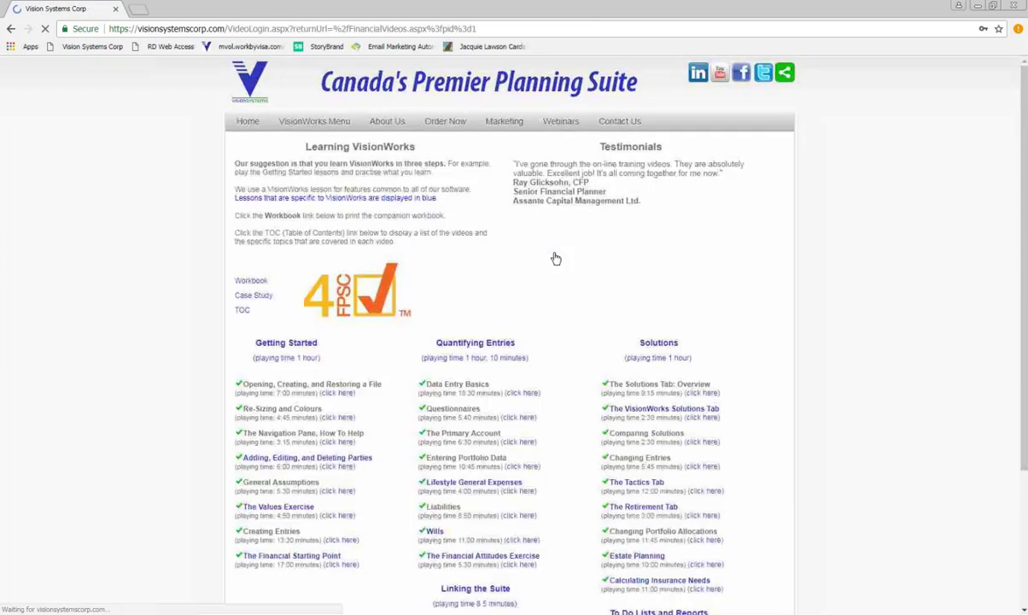
{"action": "scroll", "coordinate": [1006, 430], "scroll_direction": "down", "scroll_amount": 3}
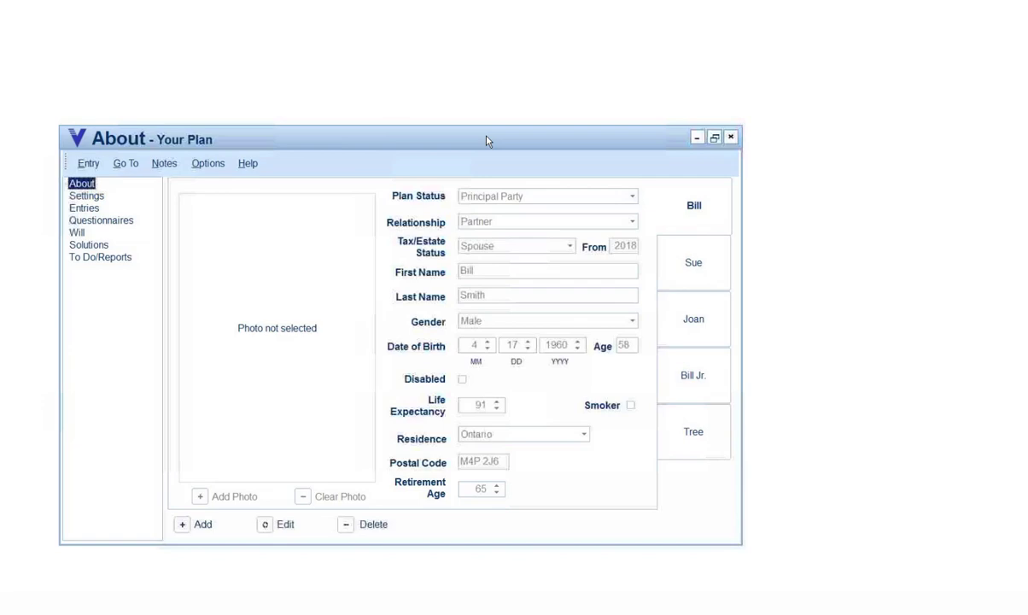
Switch to VisionWorks and view the Solutions section with the Income Assets chart for Your Plan.
{"action": "left_click_drag", "start_coordinate": [486, 142], "coordinate": [570, 118]}
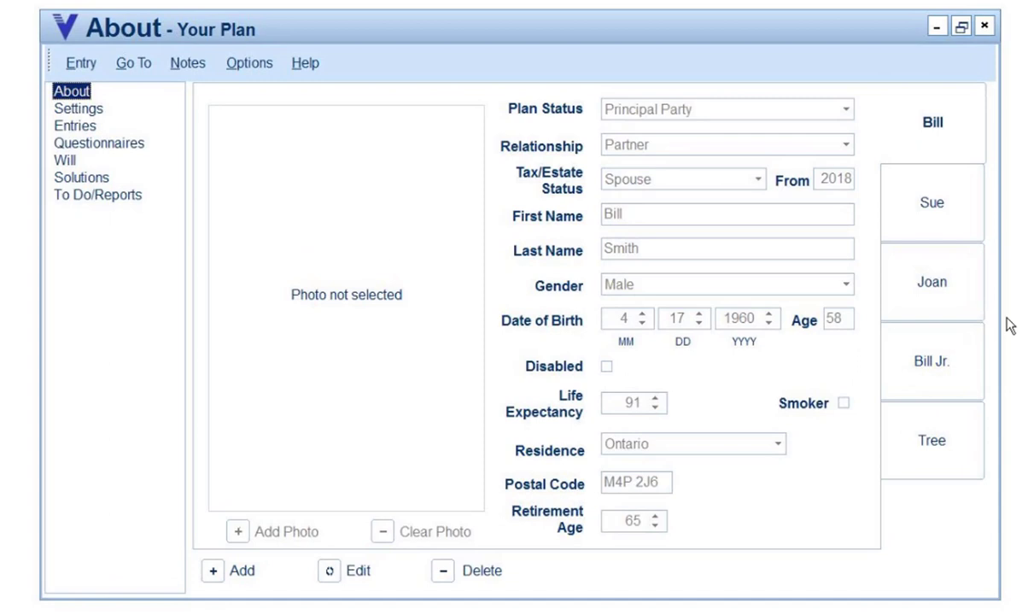
{"action": "left_click", "coordinate": [81, 178]}
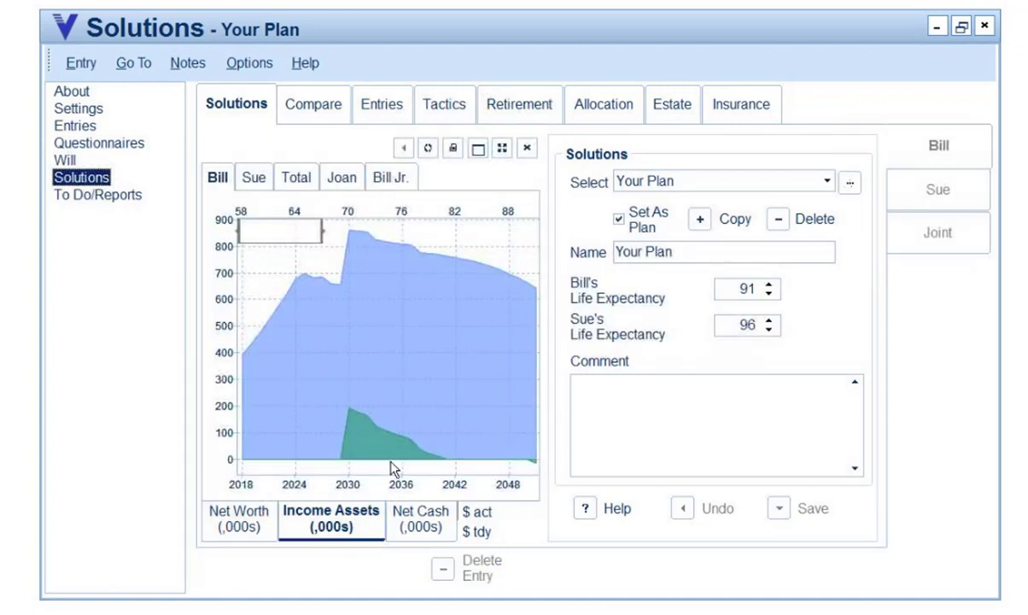
{"action": "mouse_move", "coordinate": [345, 359]}
Open the Report setup in To Do/Reports, declining both the tax credit re-optimization and the insurance needs calculation.
{"action": "left_click", "coordinate": [111, 194]}
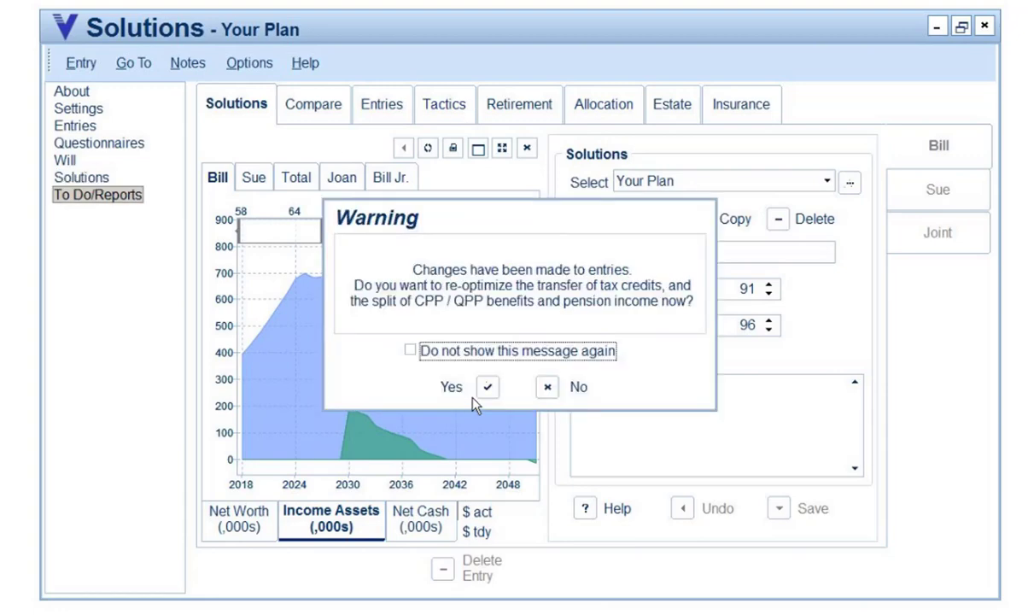
{"action": "left_click", "coordinate": [545, 388]}
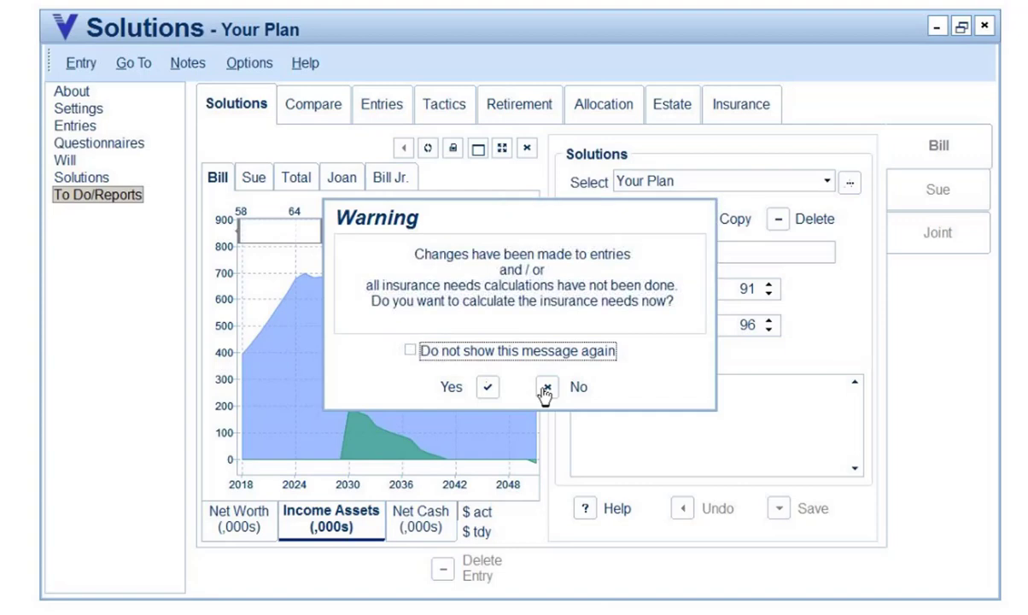
{"action": "left_click", "coordinate": [545, 389]}
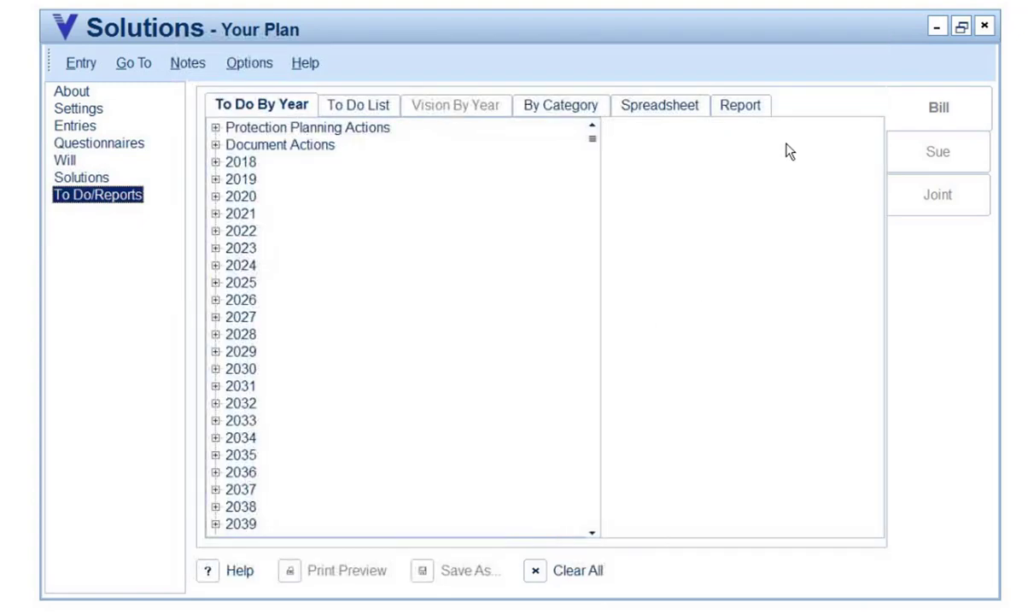
{"action": "left_click", "coordinate": [741, 106]}
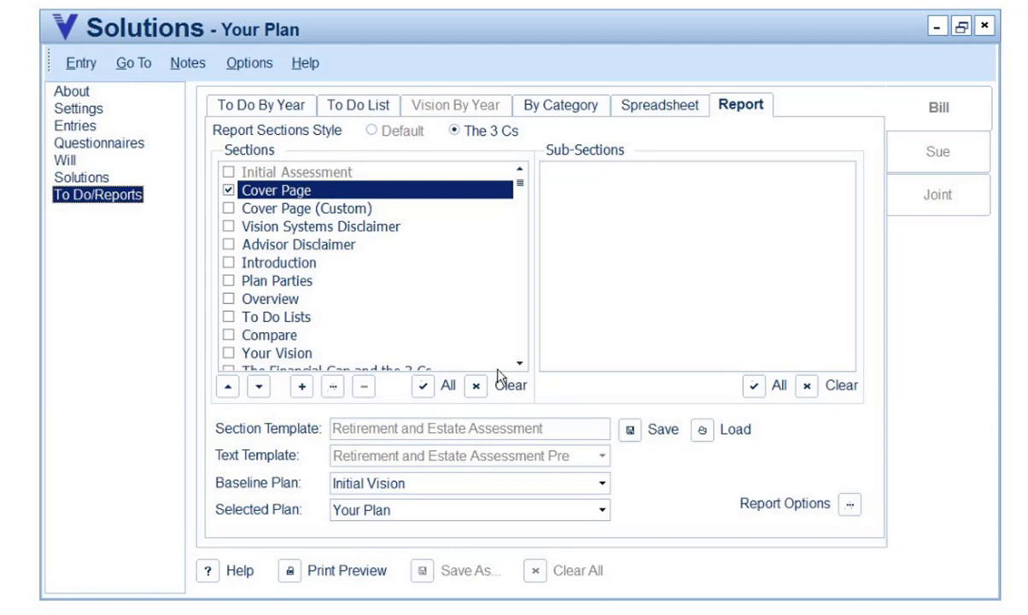
Include the Overview section in the report and select the Reducing Income Taxes section.
{"action": "left_click", "coordinate": [273, 299]}
{"action": "left_click", "coordinate": [228, 298]}
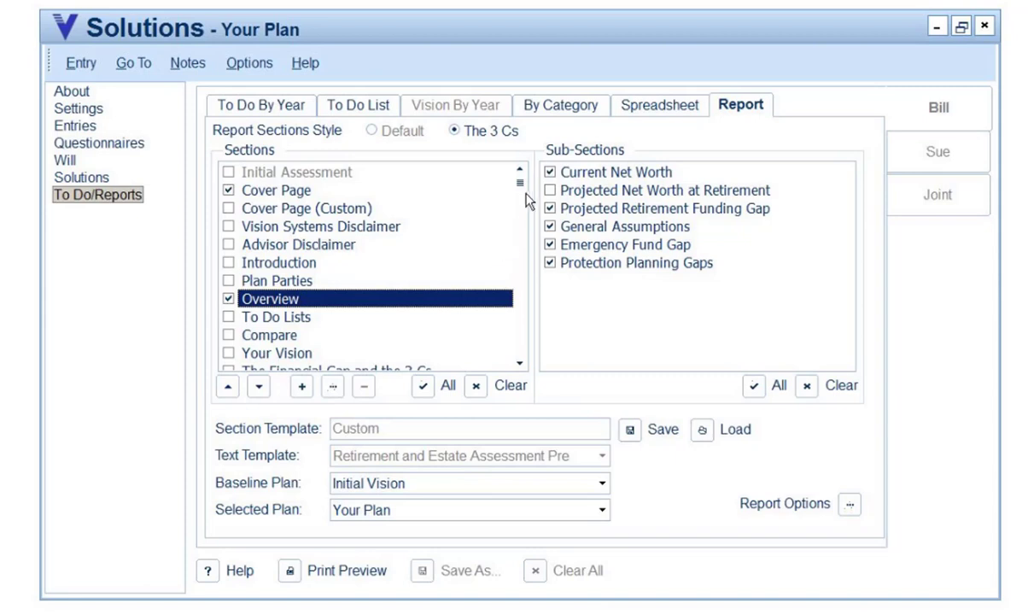
{"action": "left_click_drag", "start_coordinate": [521, 184], "coordinate": [529, 233]}
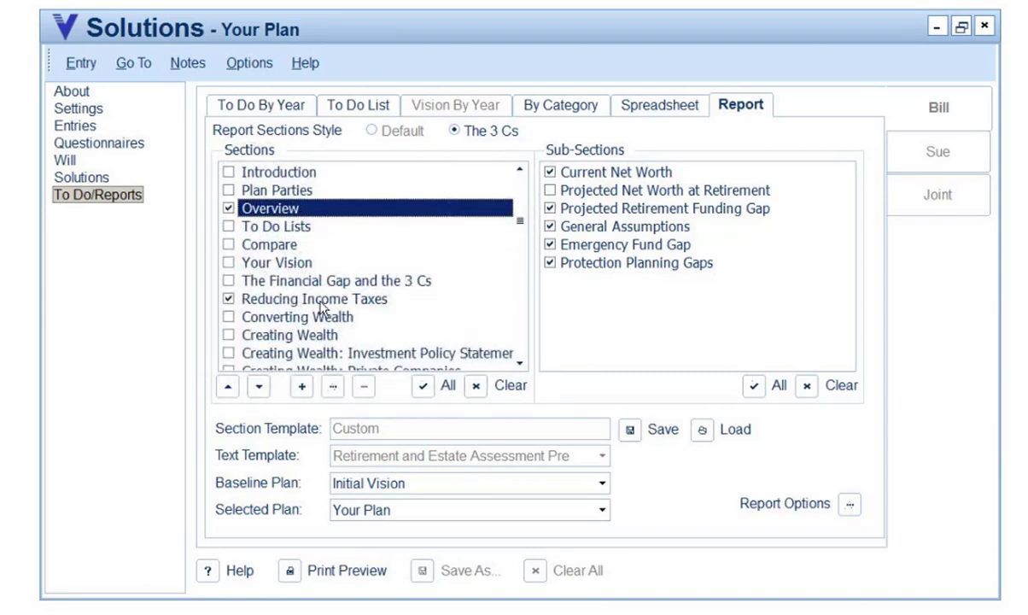
{"action": "left_click", "coordinate": [243, 299]}
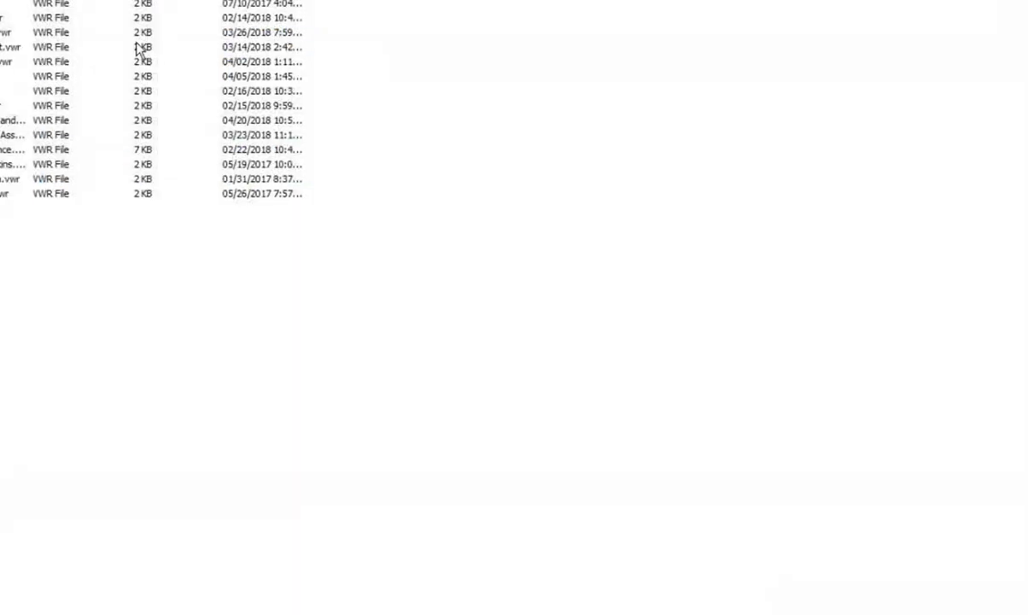
Load the Doctors section template and review its sections, including the Appendix sub-sections.
{"action": "left_click", "coordinate": [25, 17]}
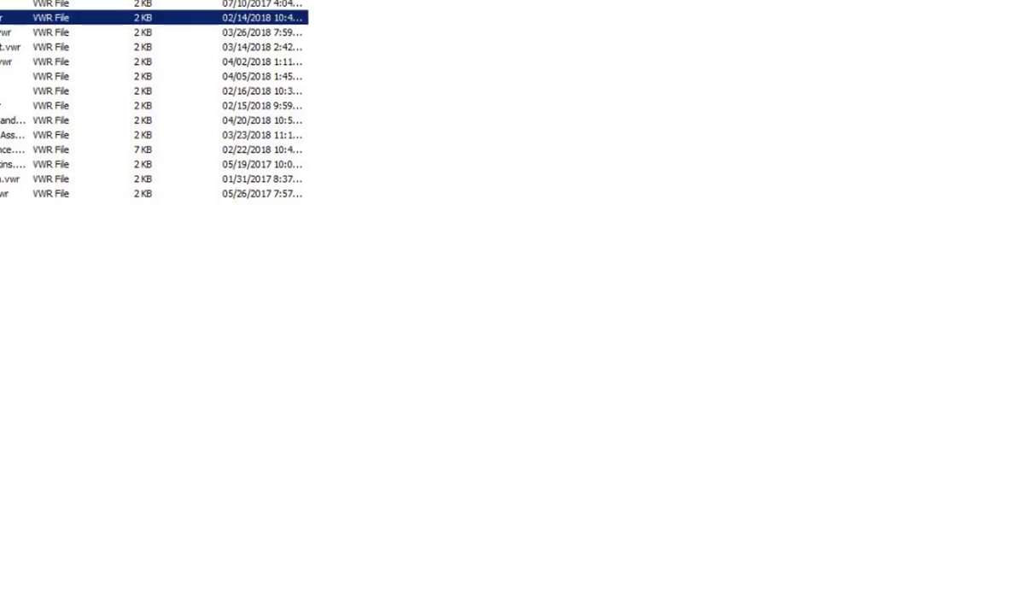
{"action": "key", "text": "Return"}
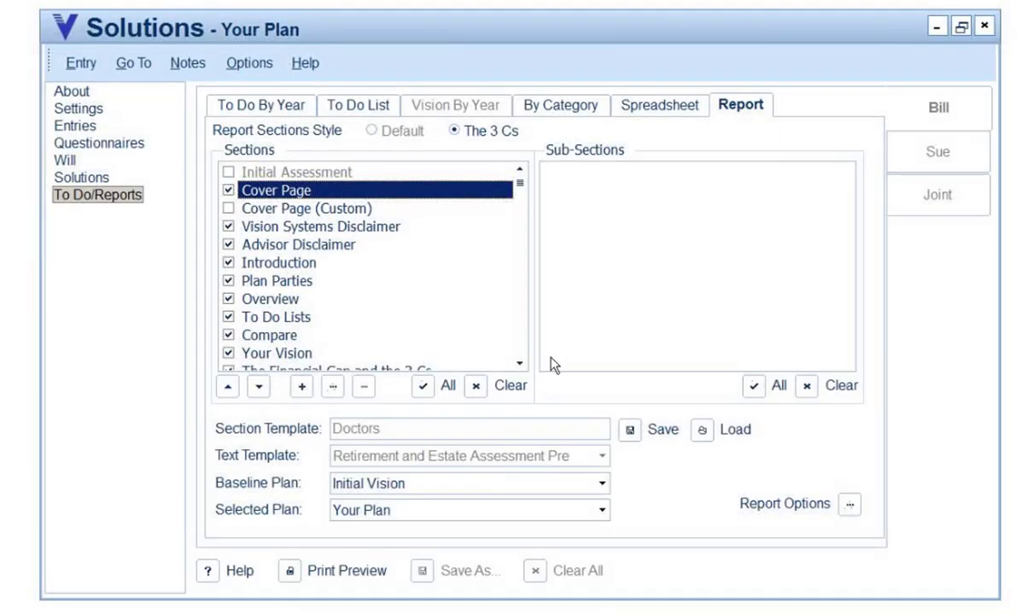
{"action": "scroll", "coordinate": [491, 350], "scroll_direction": "down", "scroll_amount": 2}
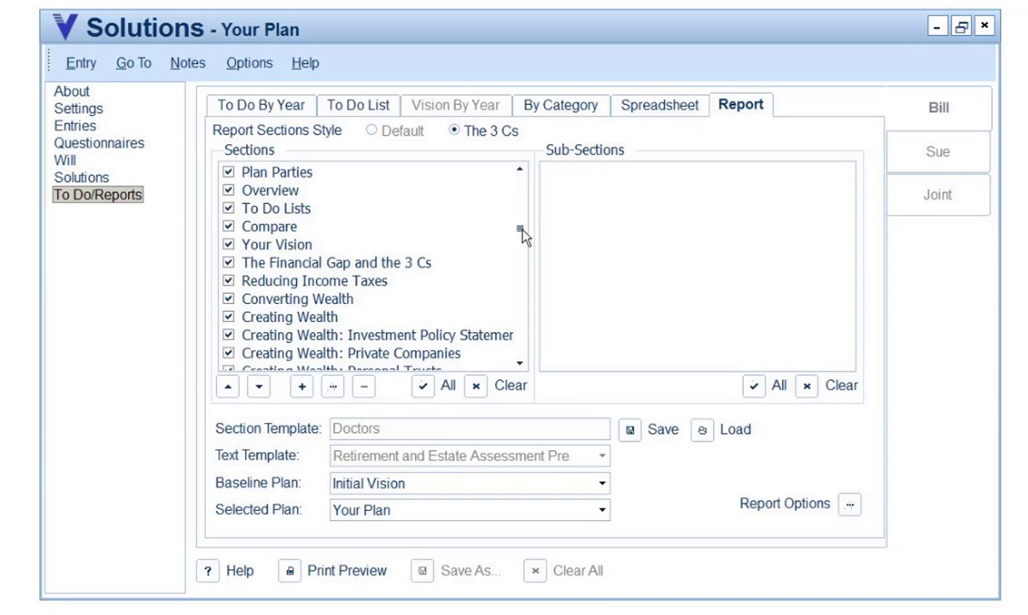
{"action": "left_click_drag", "start_coordinate": [524, 240], "coordinate": [528, 360]}
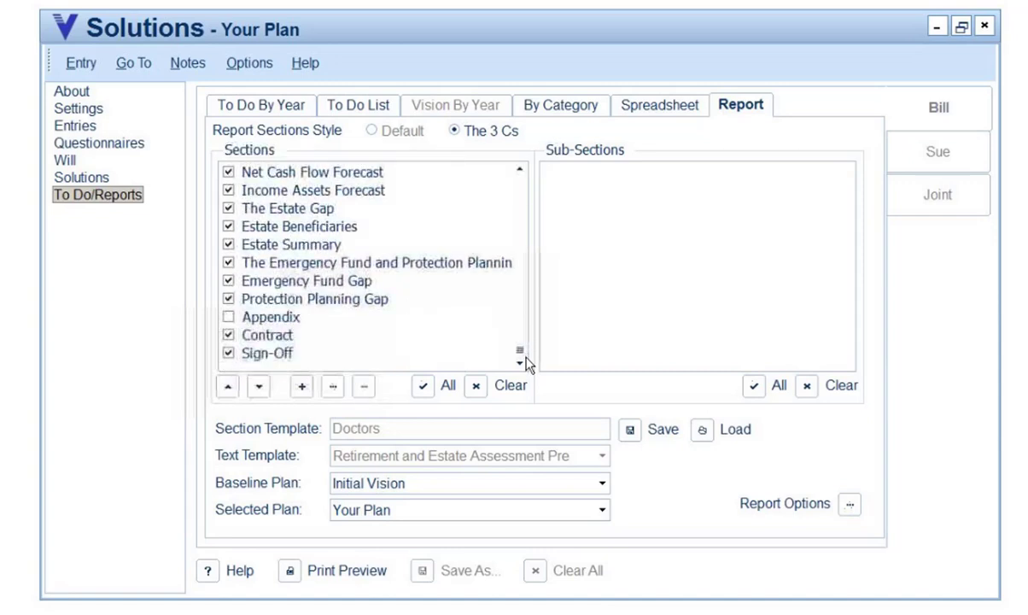
{"action": "left_click", "coordinate": [266, 321]}
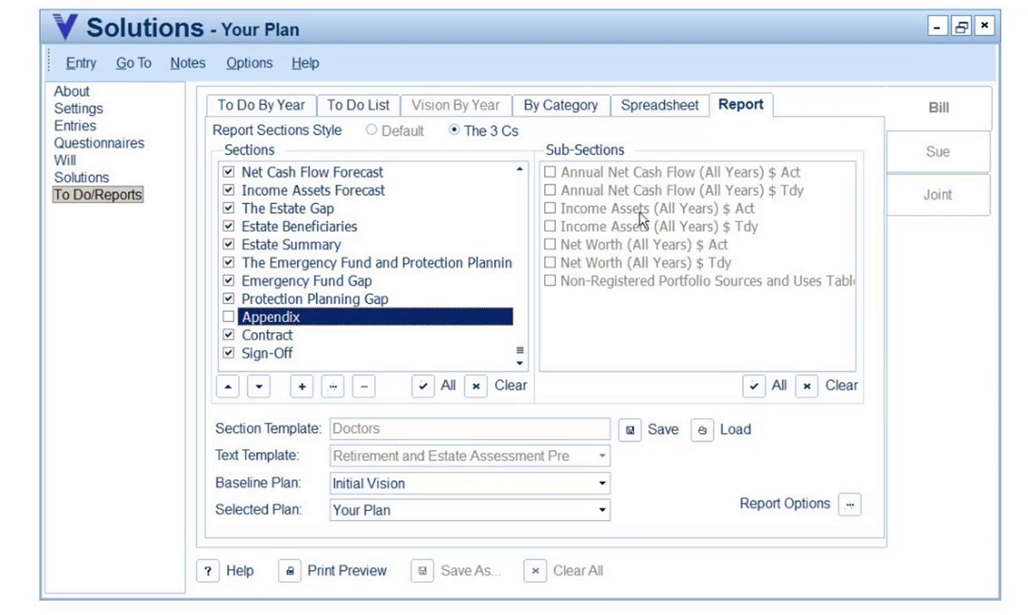
{"action": "left_click_drag", "start_coordinate": [517, 352], "coordinate": [520, 172]}
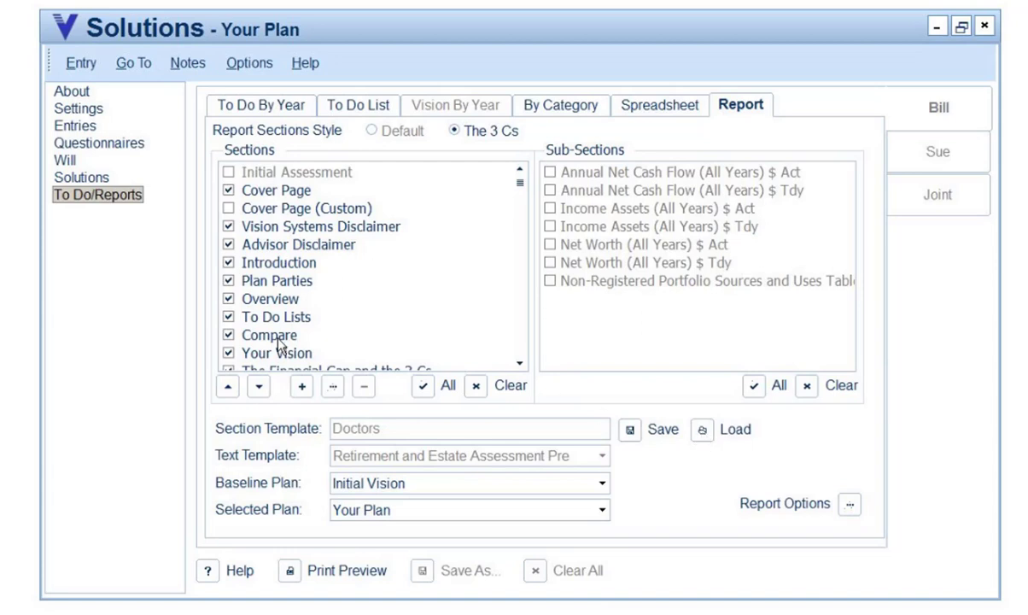
Load the Business section template and review its sections and the Appendix sub-sections.
{"action": "left_click", "coordinate": [702, 431]}
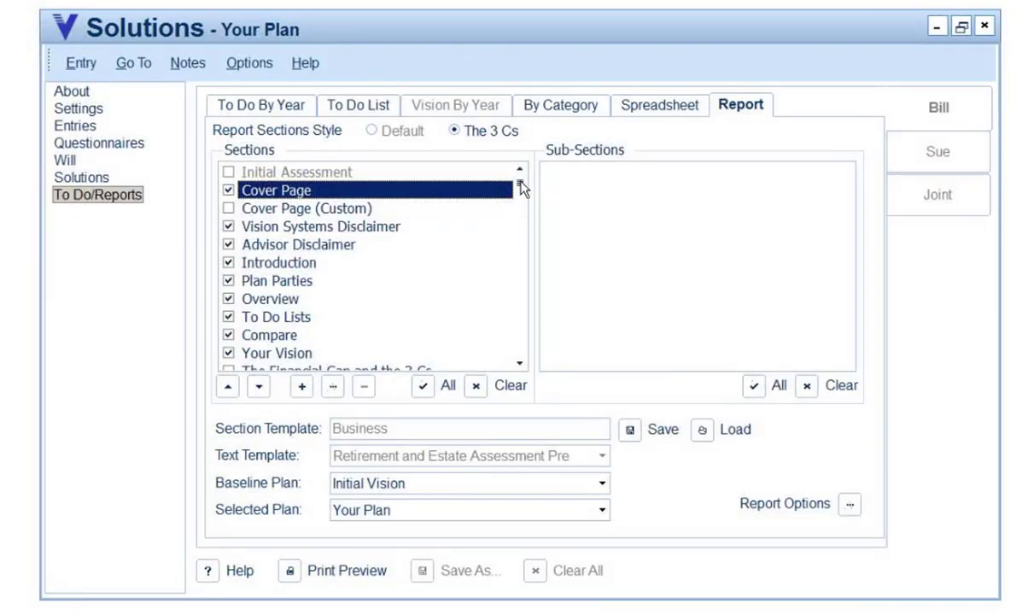
{"action": "left_click_drag", "start_coordinate": [522, 190], "coordinate": [521, 366]}
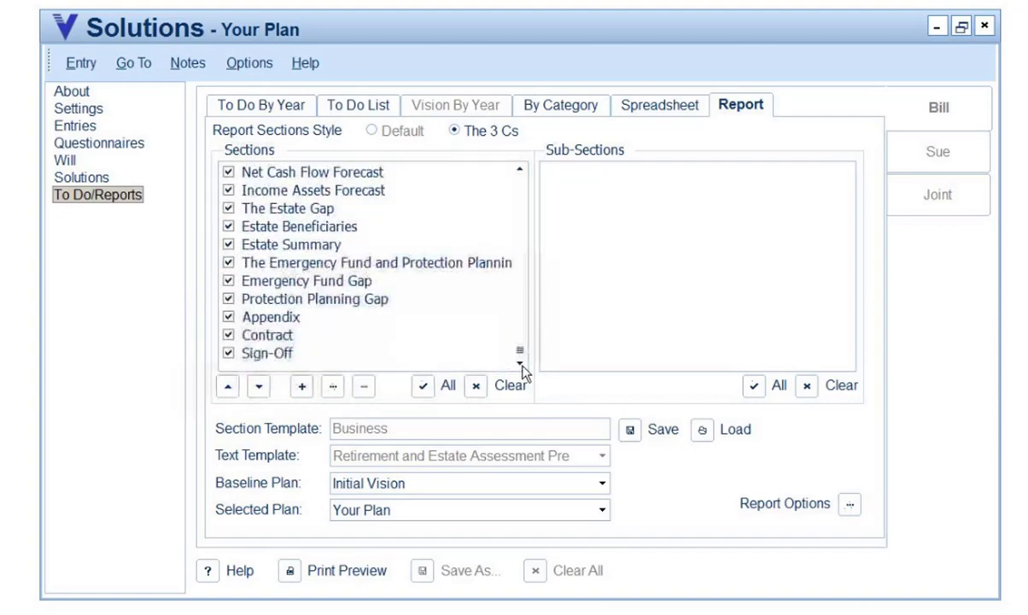
{"action": "left_click", "coordinate": [252, 313]}
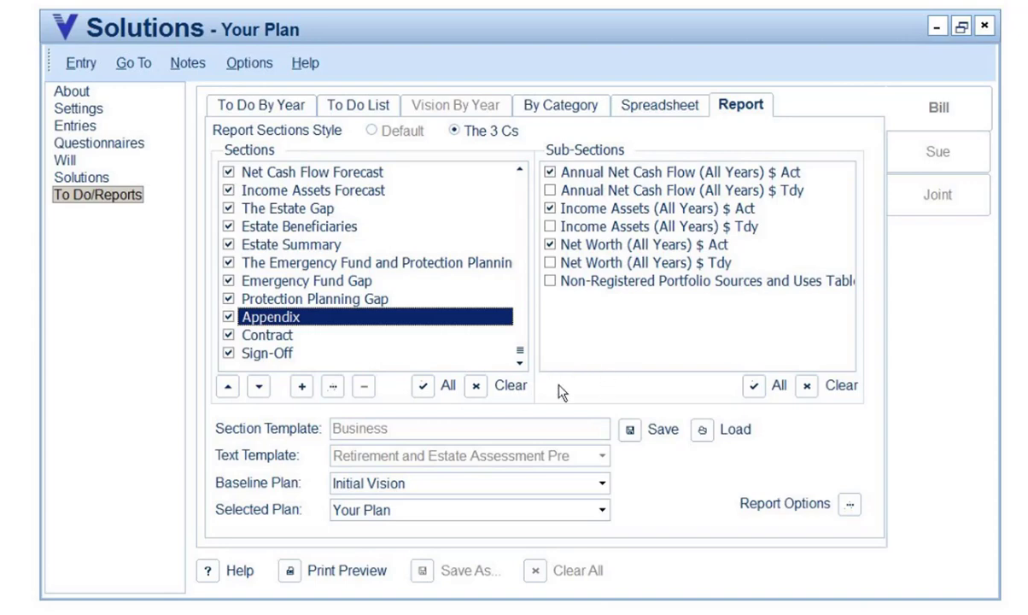
{"action": "left_click_drag", "start_coordinate": [520, 350], "coordinate": [524, 156]}
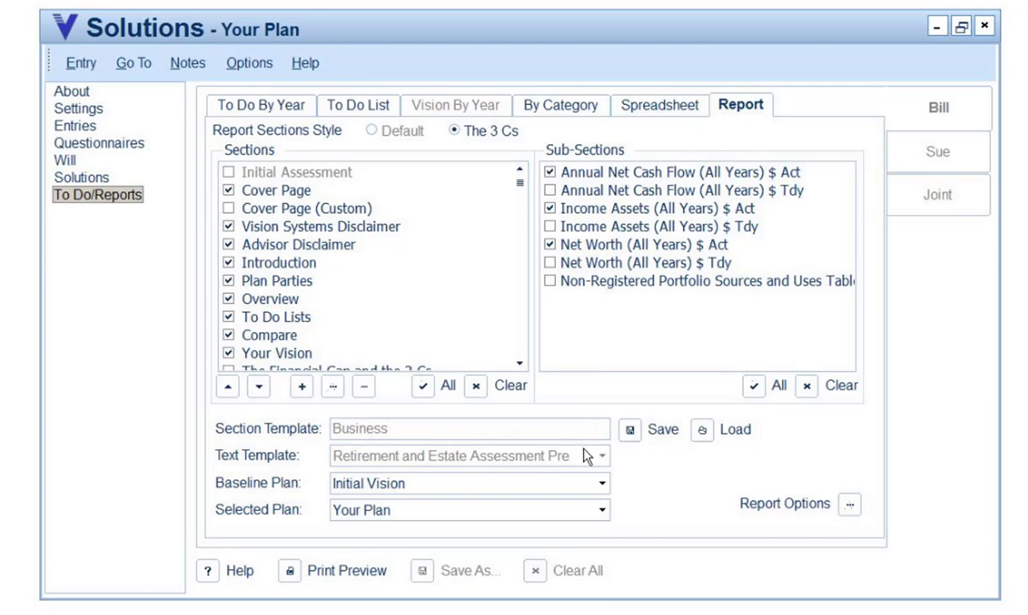
Load the Retirement and Estate Assessment section template and review the sections it includes.
{"action": "left_click", "coordinate": [629, 431]}
{"action": "left_click", "coordinate": [701, 433]}
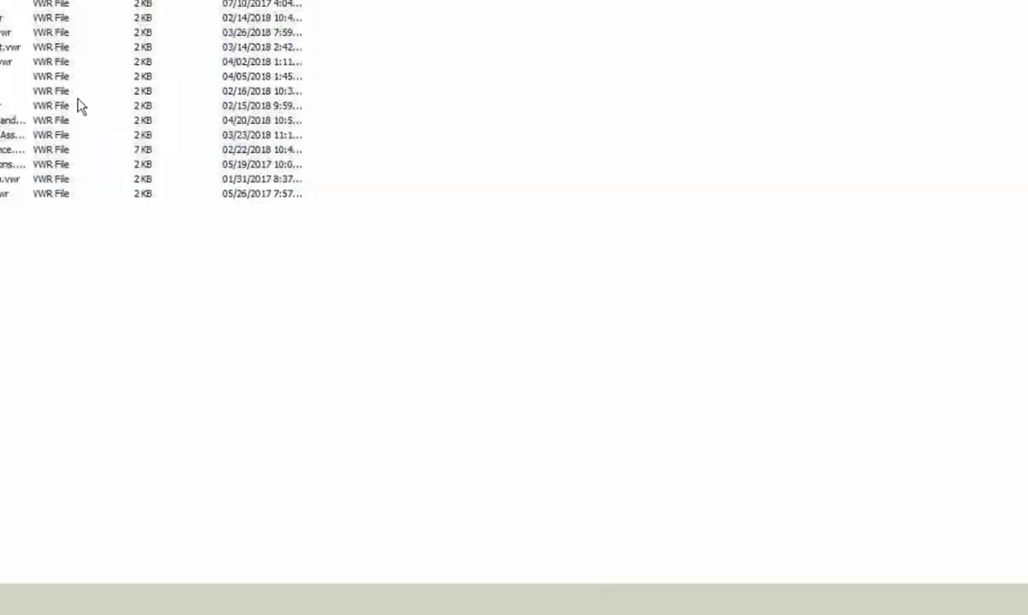
{"action": "left_click", "coordinate": [13, 120]}
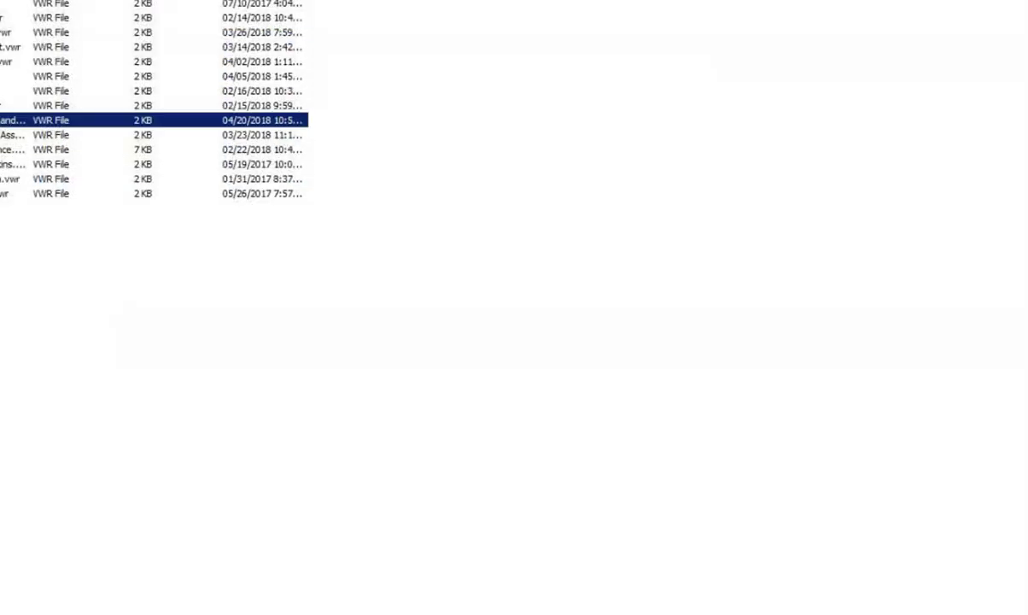
{"action": "key", "text": "Return"}
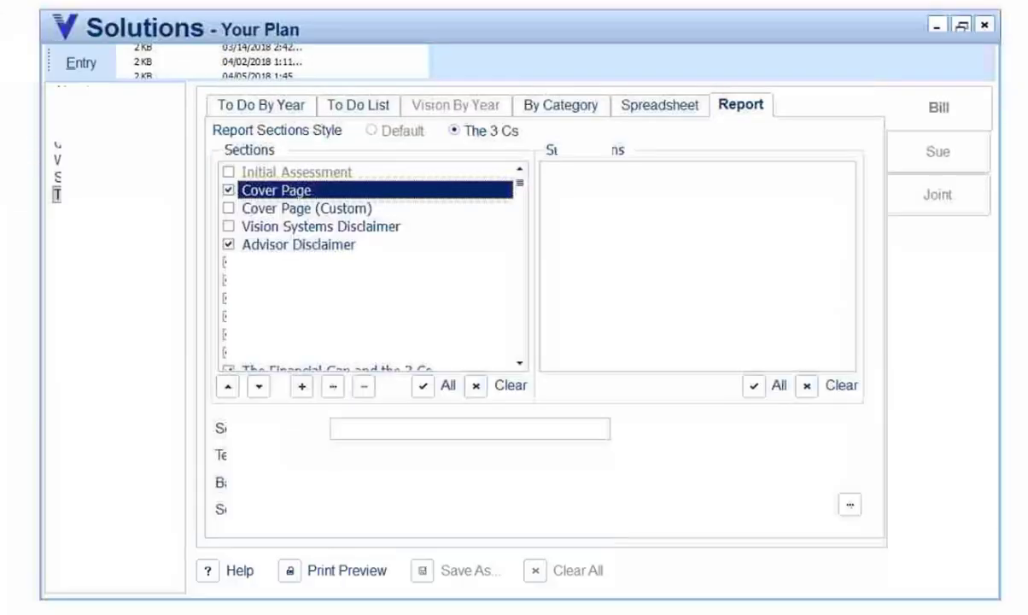
{"action": "left_click", "coordinate": [519, 362]}
{"action": "scroll", "coordinate": [519, 366], "scroll_direction": "down", "scroll_amount": 3}
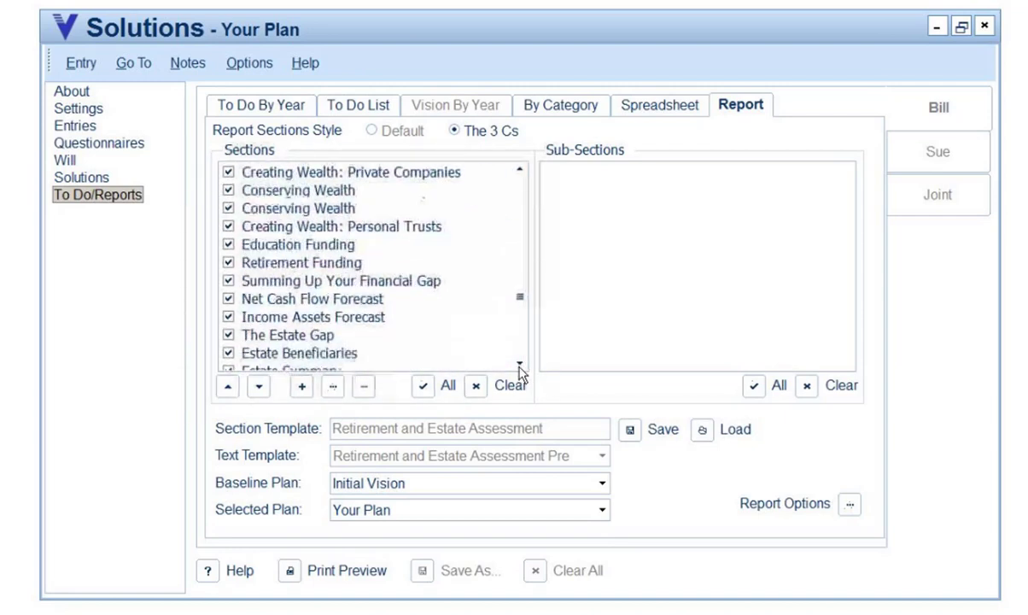
{"action": "left_click_drag", "start_coordinate": [521, 305], "coordinate": [496, 210]}
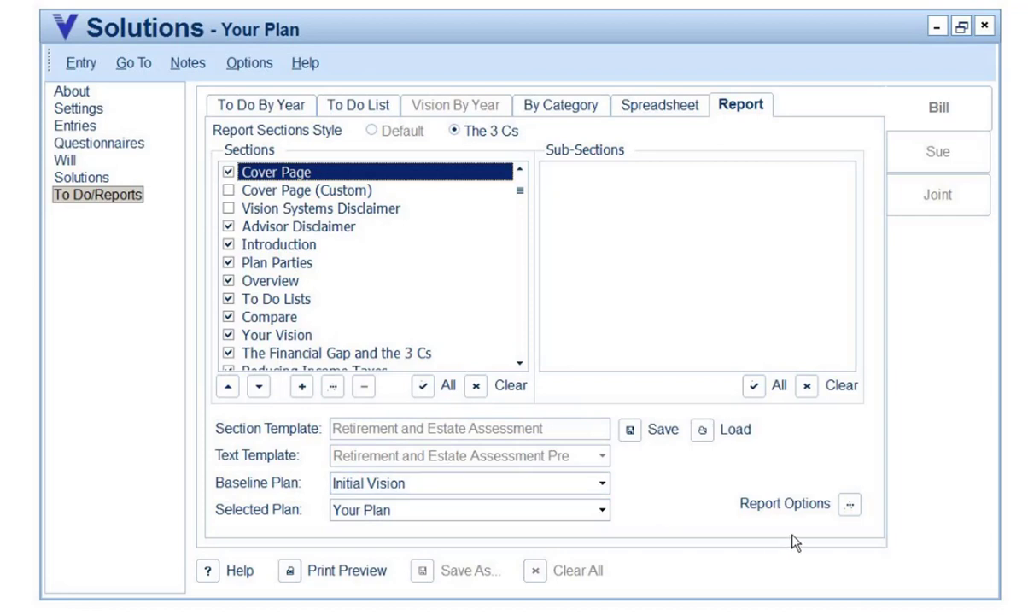
In the report options, copy the Retirement and Estate Assessment Pre text template as "Retirement and Estate Assessment Pre Copy" and accept the options.
{"action": "left_click", "coordinate": [850, 506]}
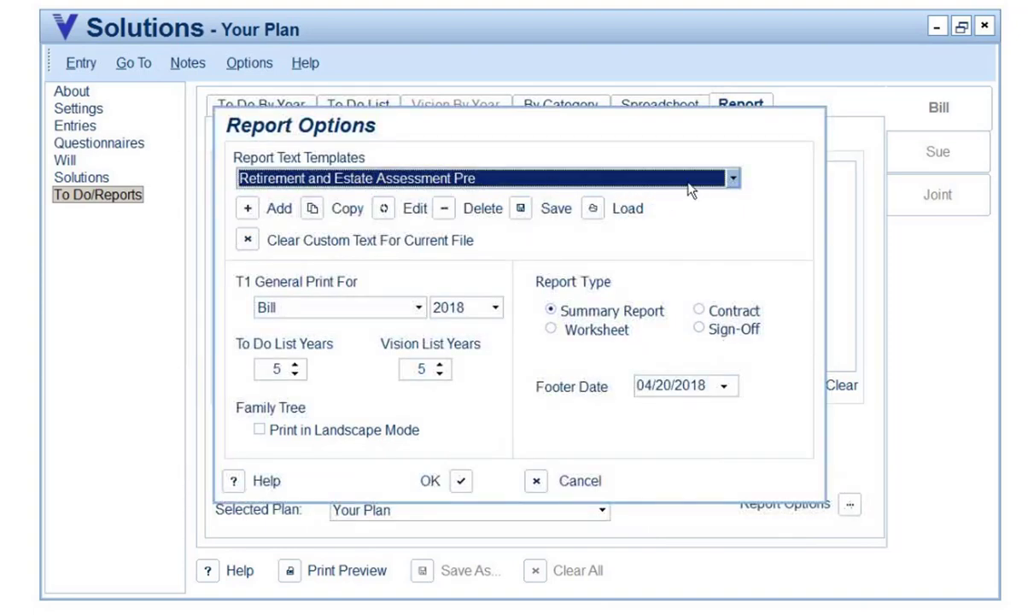
{"action": "left_click", "coordinate": [732, 180]}
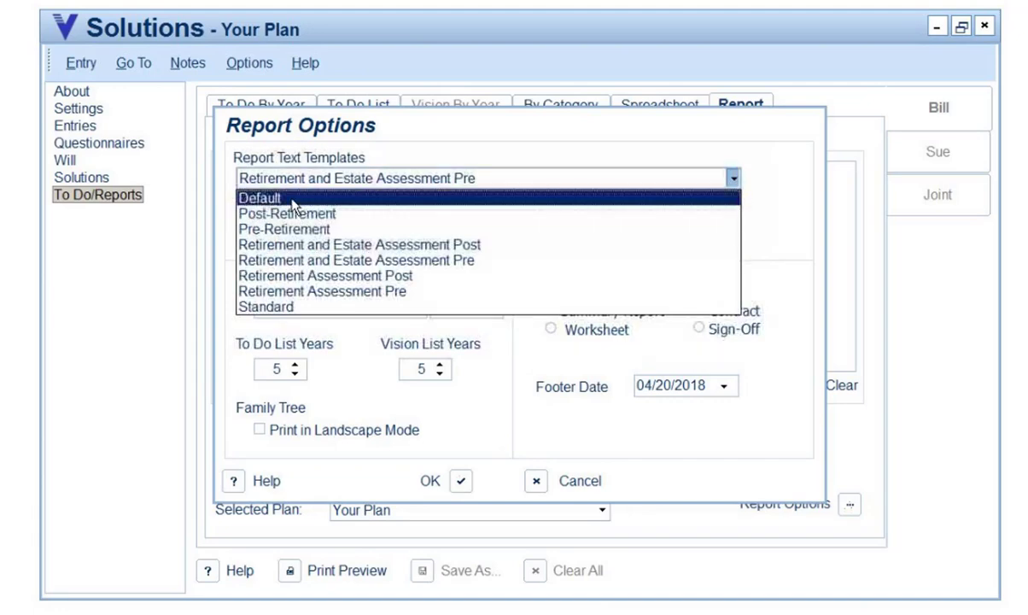
{"action": "left_click", "coordinate": [332, 270]}
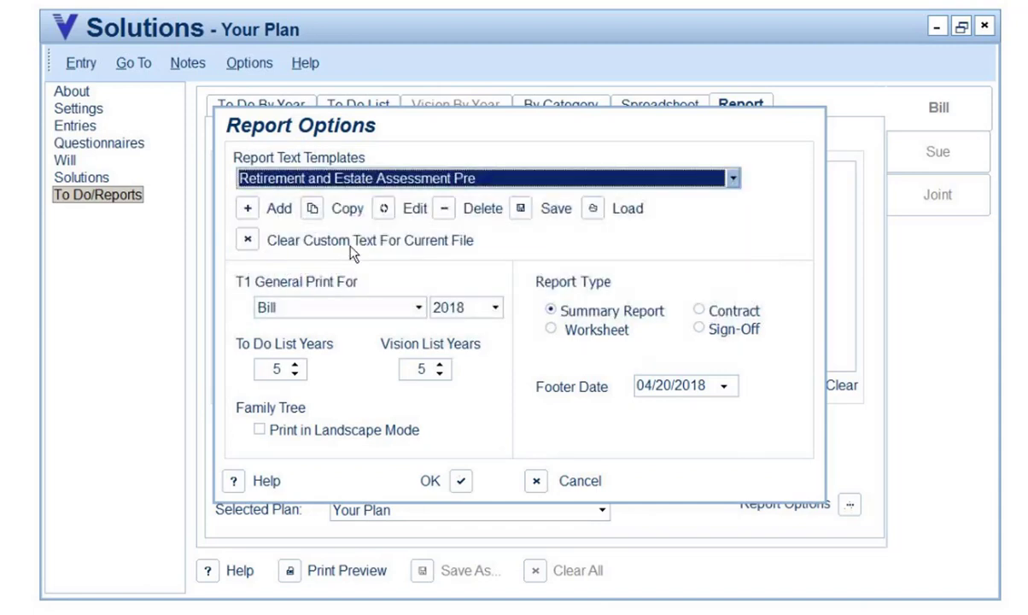
{"action": "left_click", "coordinate": [313, 209]}
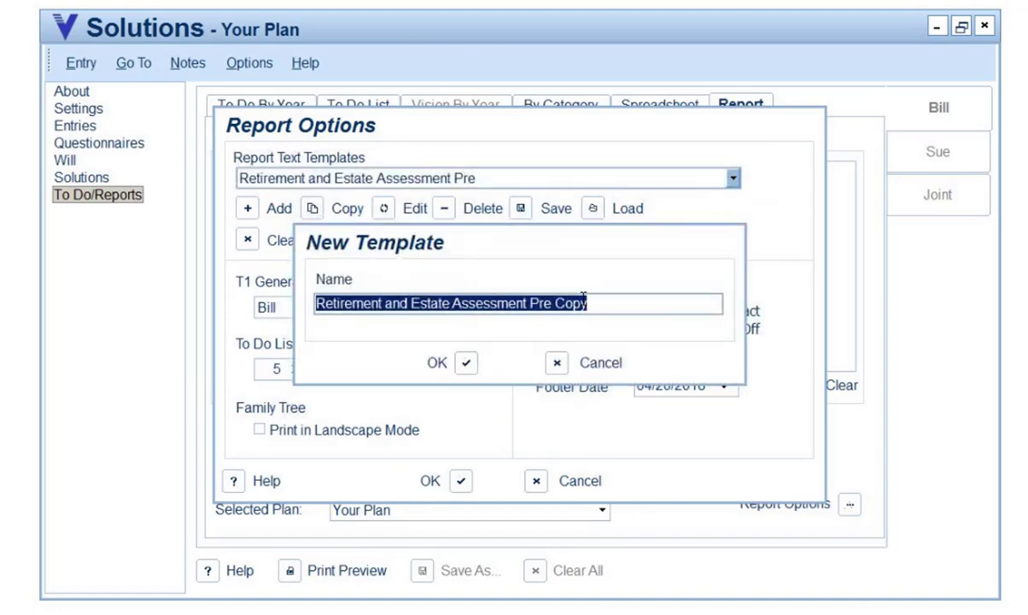
{"action": "left_click", "coordinate": [467, 364]}
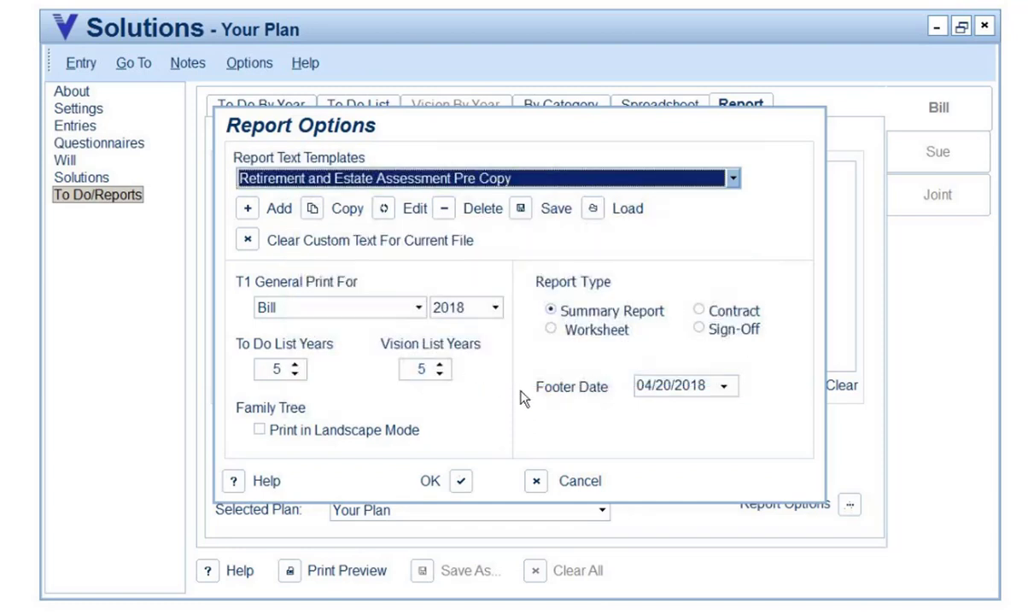
{"action": "left_click", "coordinate": [460, 482]}
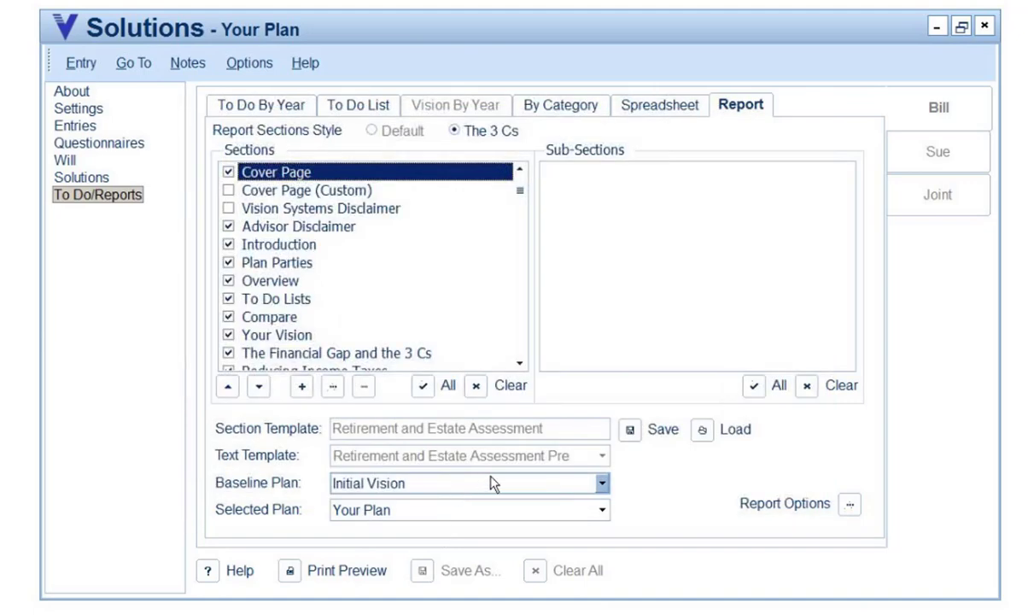
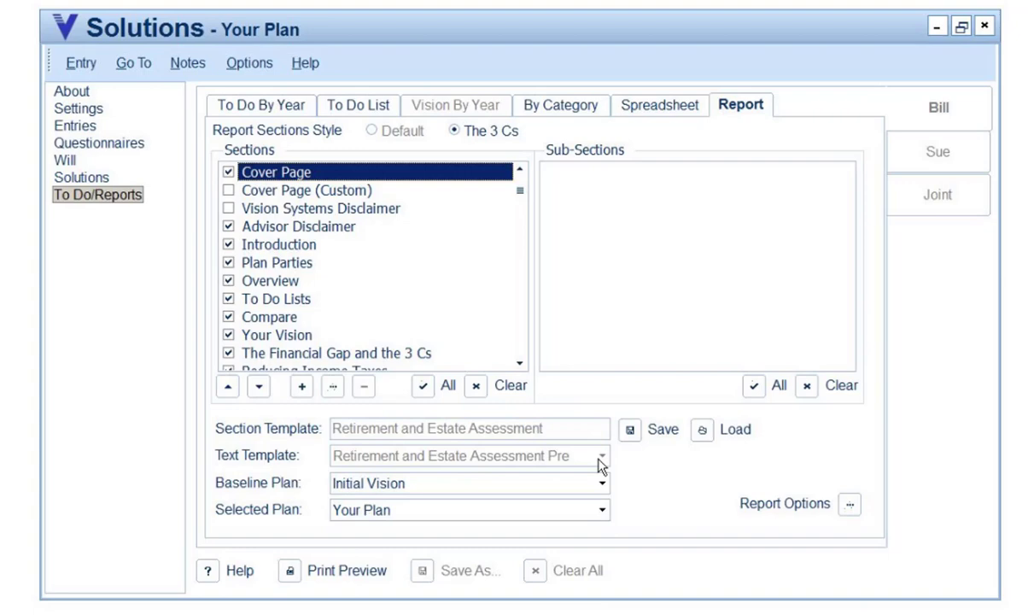
Review the available report text templates in the report options, then close the options without changes.
{"action": "left_click", "coordinate": [849, 504]}
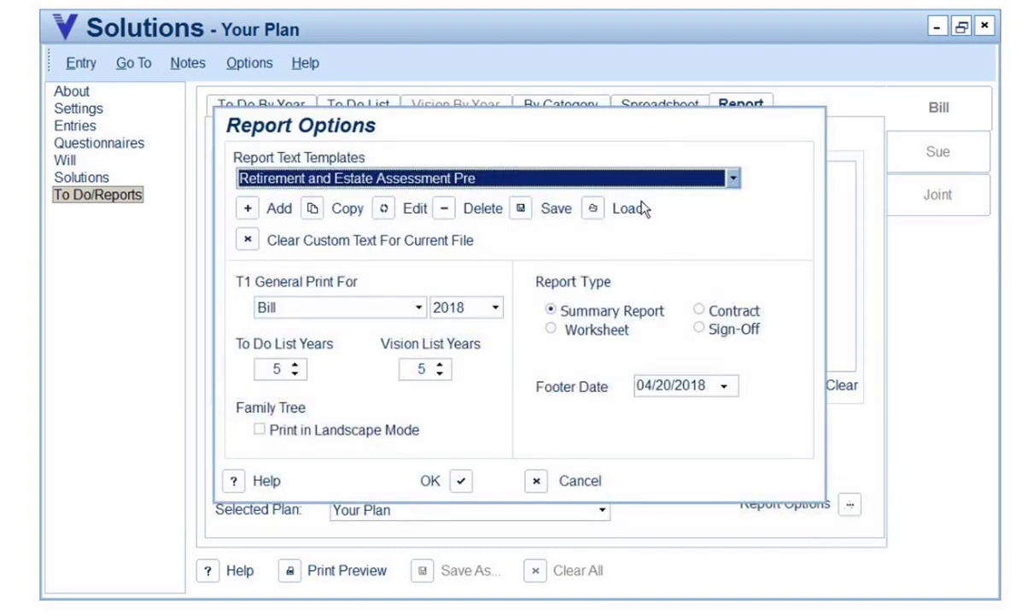
{"action": "left_click", "coordinate": [732, 179]}
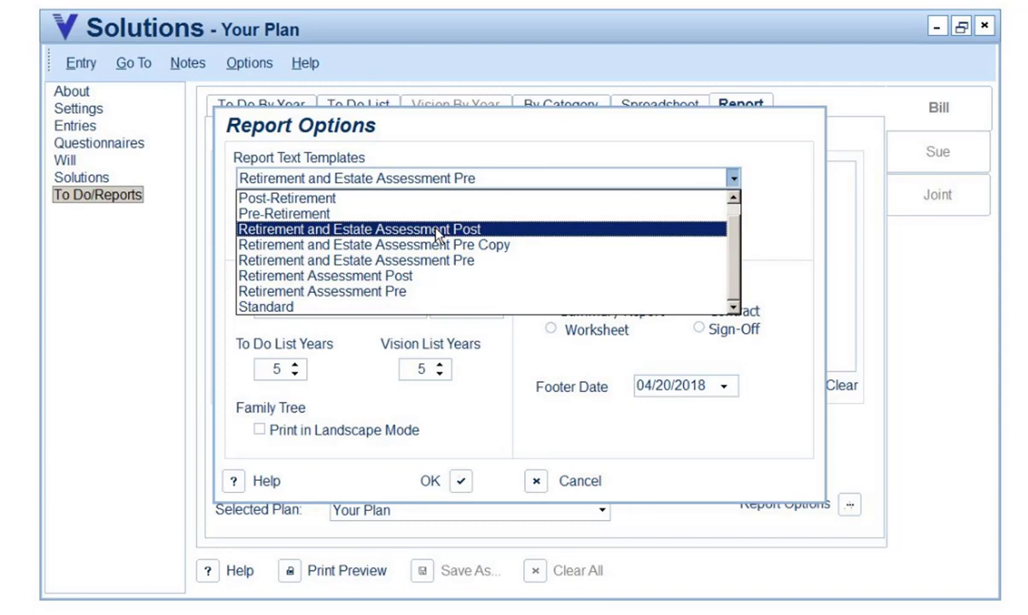
{"action": "left_click", "coordinate": [535, 482]}
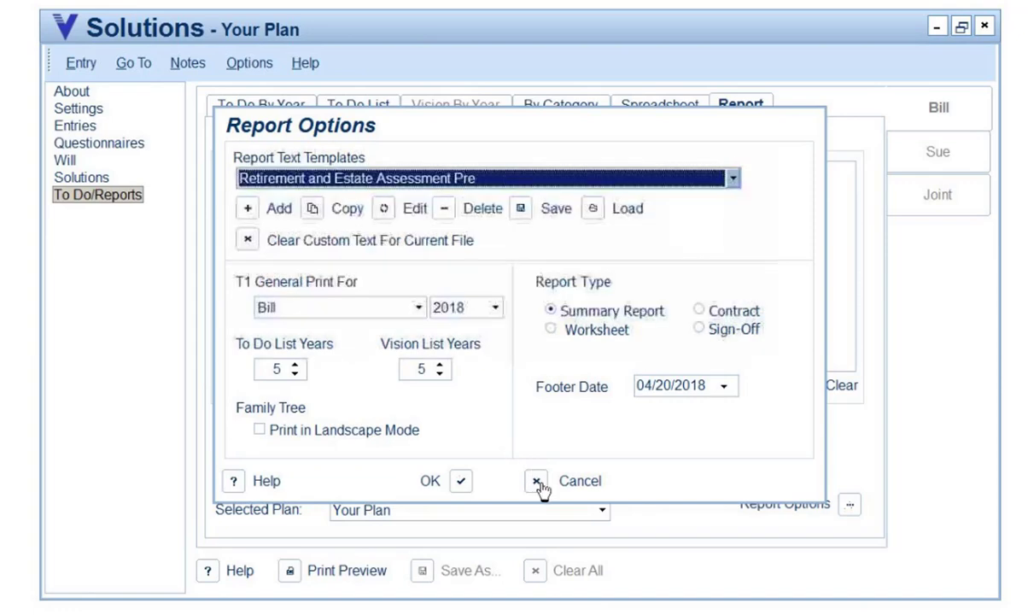
{"action": "left_click", "coordinate": [538, 483]}
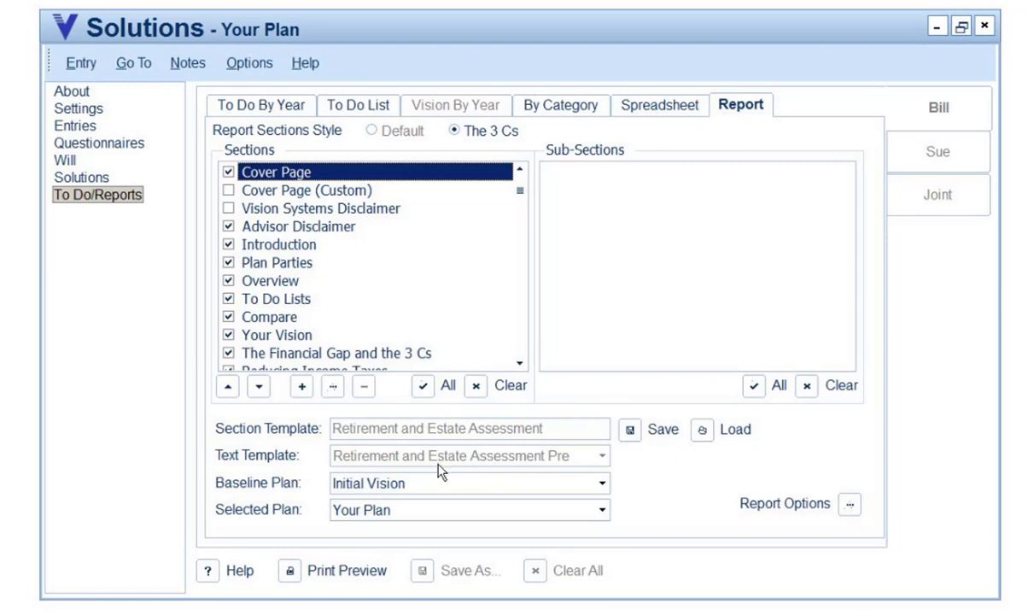
Open the report's print preview full screen and page through the cover and Table of Contents to the Introduction.
{"action": "left_click", "coordinate": [290, 572]}
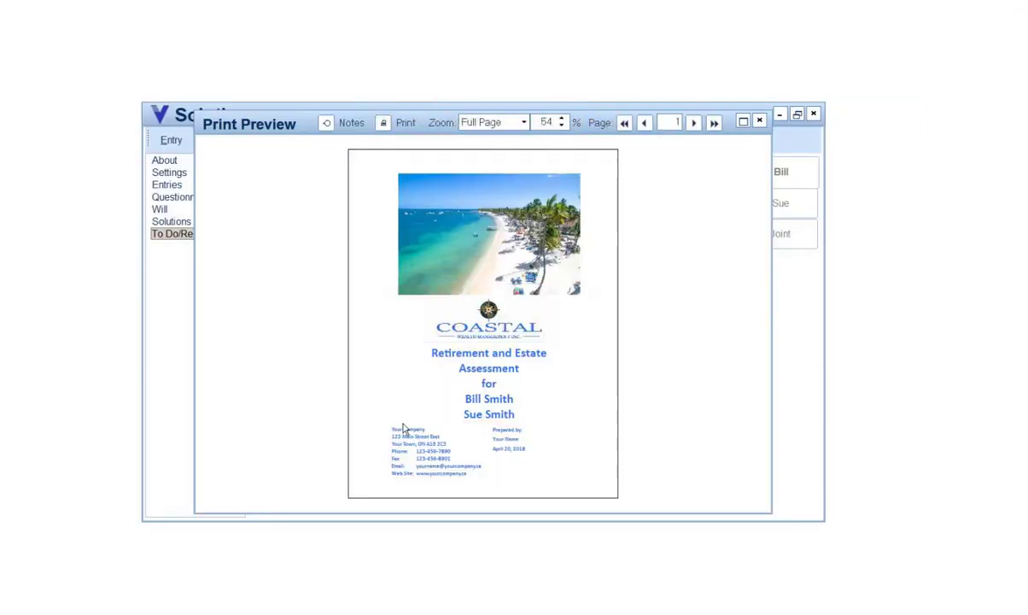
{"action": "left_click", "coordinate": [743, 121]}
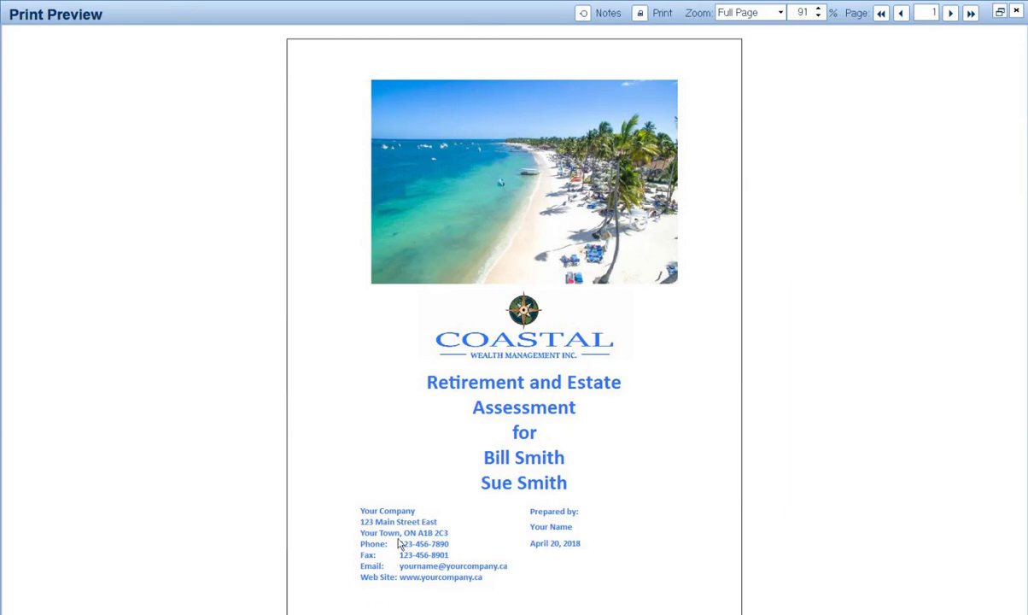
{"action": "left_click", "coordinate": [951, 14]}
{"action": "left_click", "coordinate": [952, 14]}
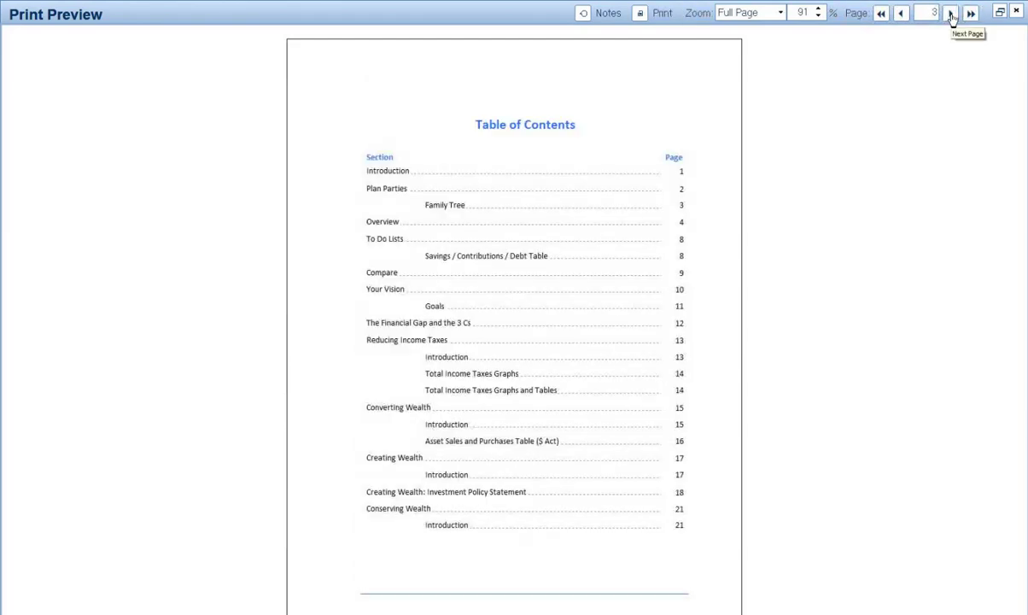
{"action": "left_click", "coordinate": [951, 13]}
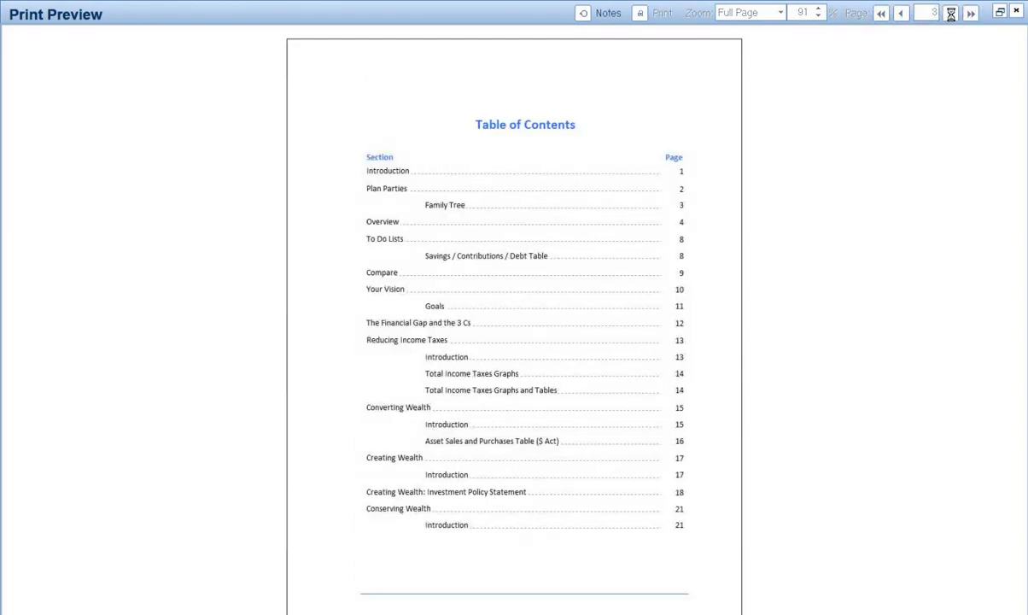
{"action": "left_click", "coordinate": [950, 13]}
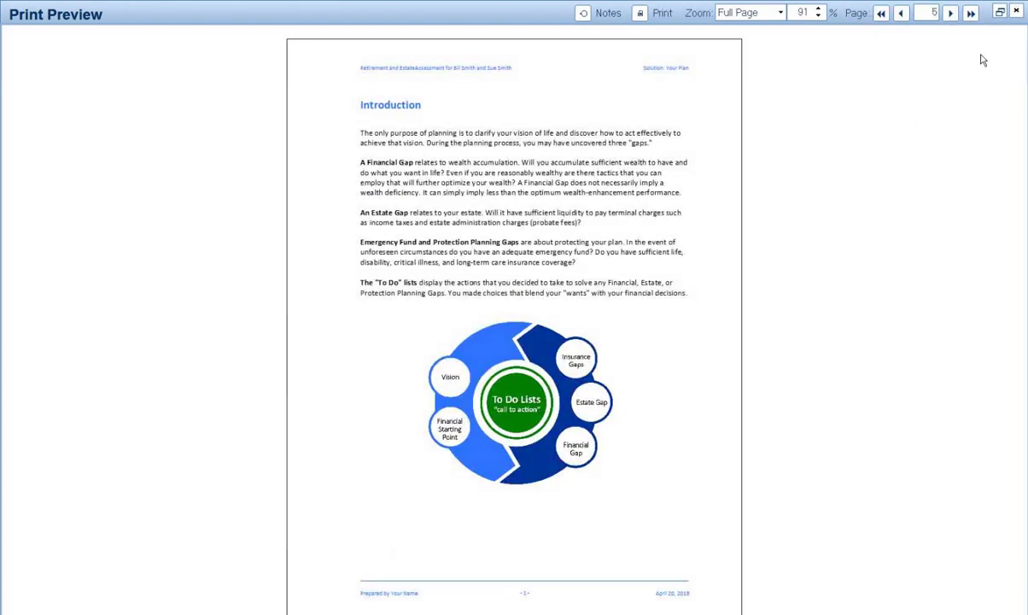
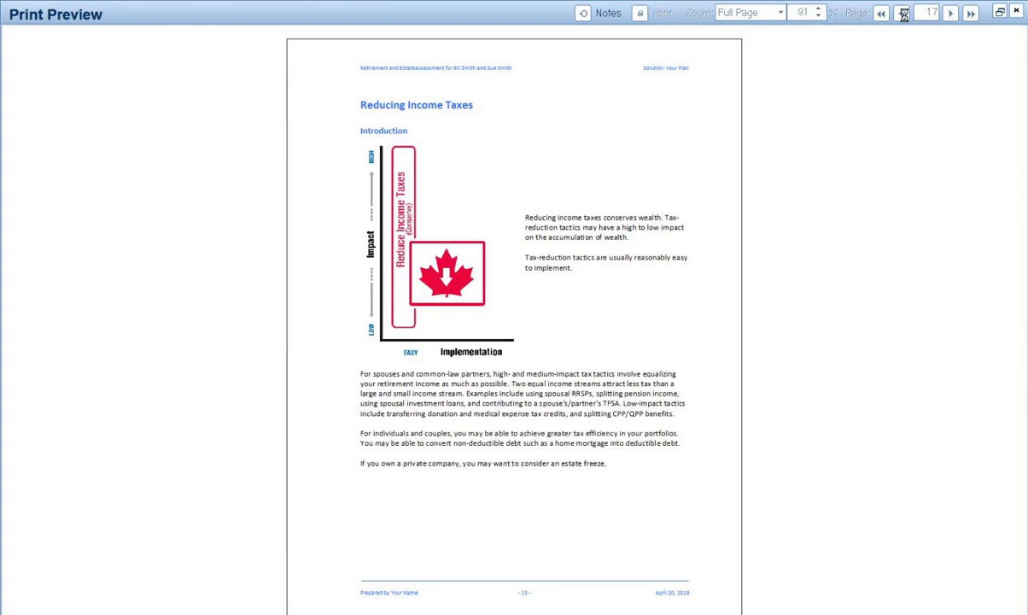
Review the Financial Gap and the 3 Cs page, the Reducing Income Taxes pages and the Converting Wealth introduction.
{"action": "left_click", "coordinate": [903, 17]}
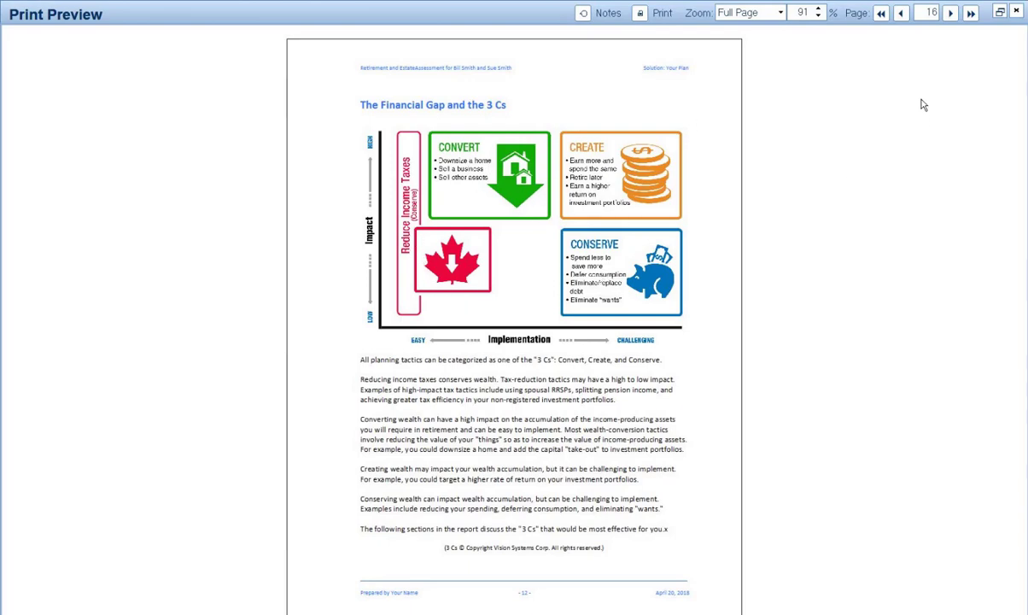
{"action": "left_click", "coordinate": [950, 14]}
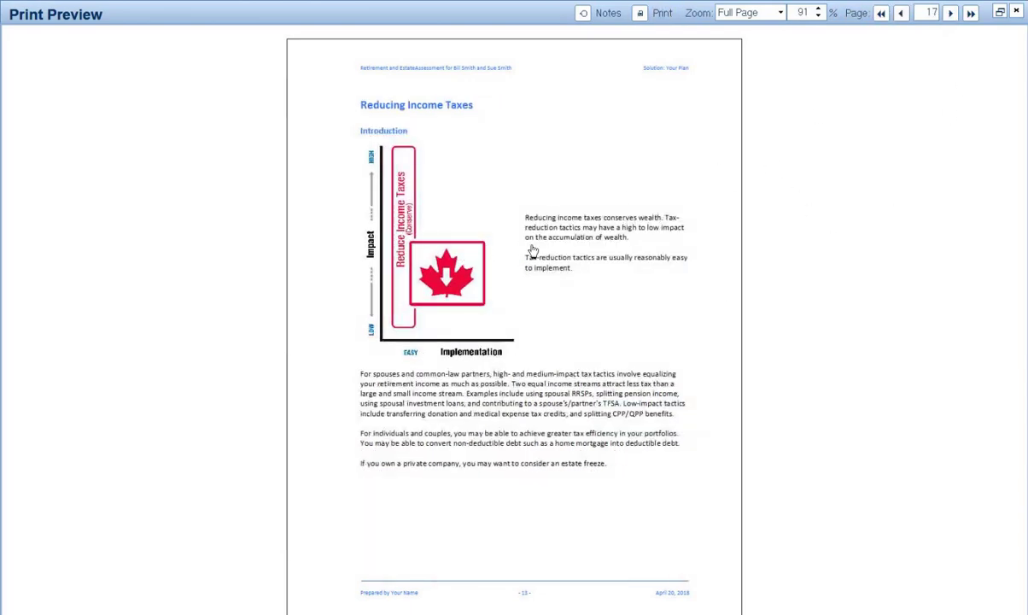
{"action": "left_click", "coordinate": [951, 13]}
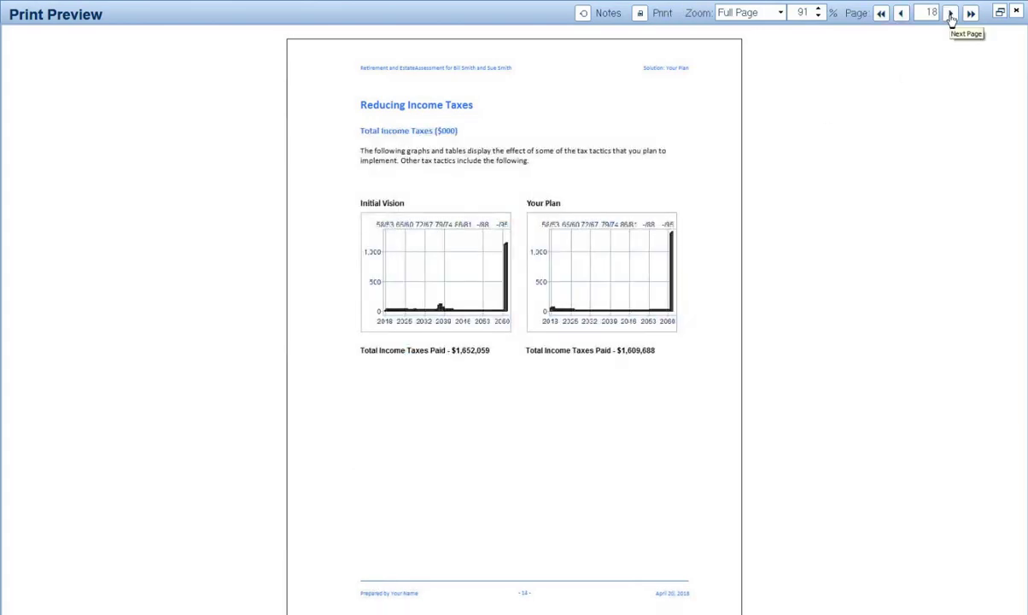
{"action": "left_click", "coordinate": [951, 15]}
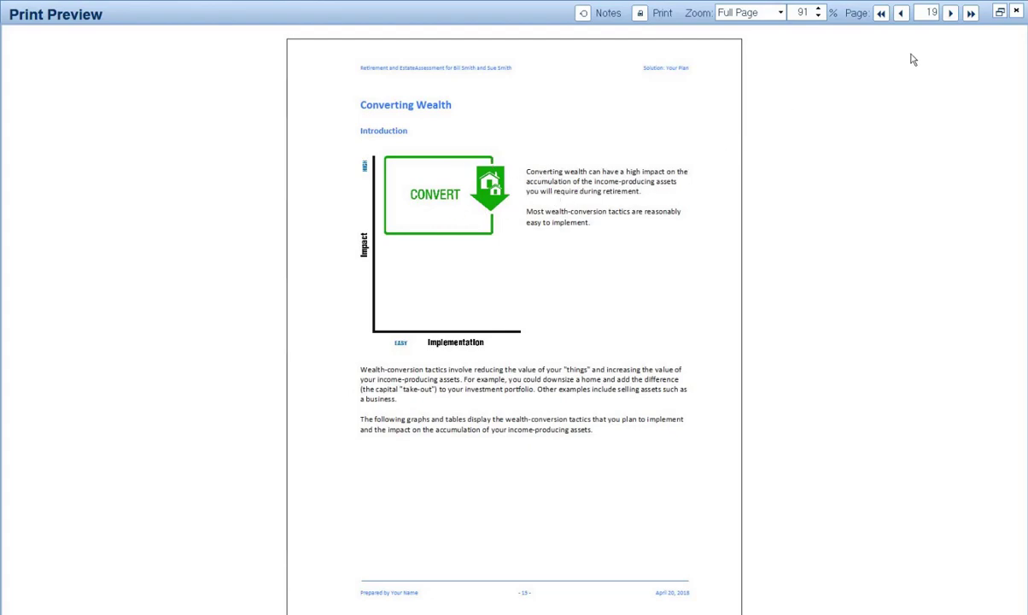
On the Converting Wealth page with the asset sales table, open the text actions for the opening paragraph and cancel them.
{"action": "left_click", "coordinate": [949, 12]}
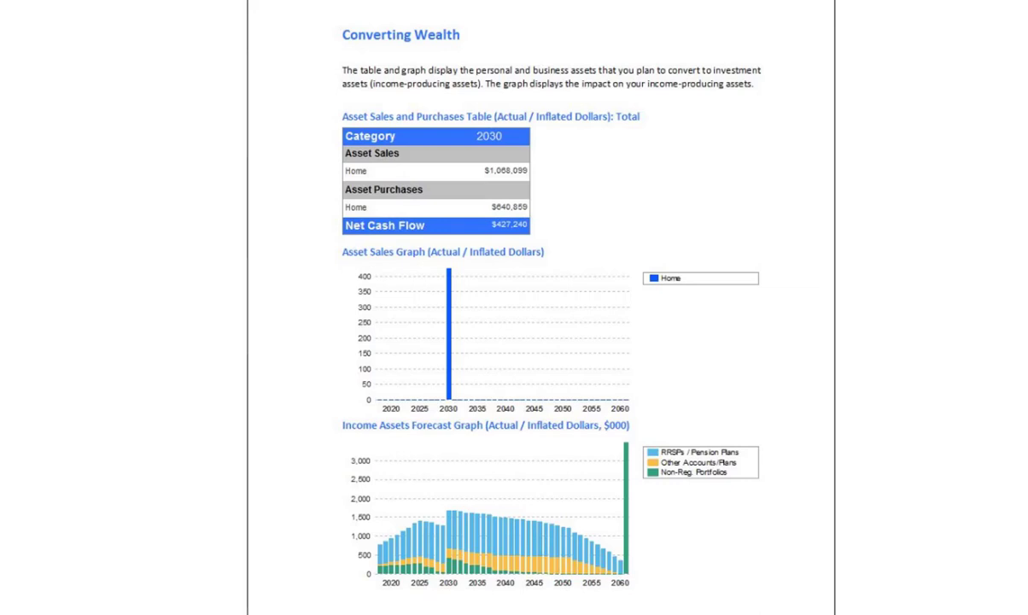
{"action": "left_click", "coordinate": [506, 81]}
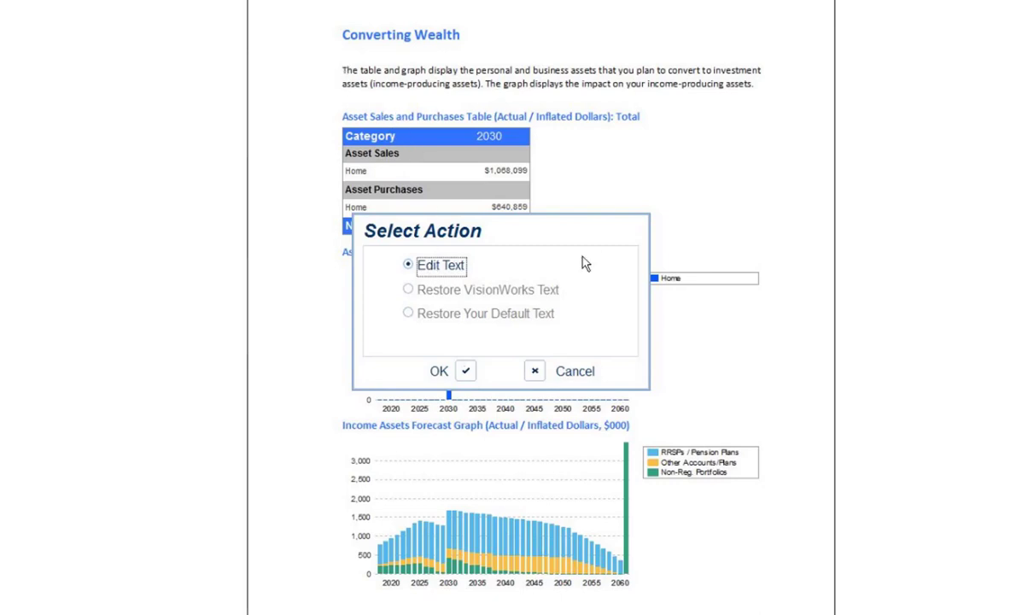
{"action": "left_click", "coordinate": [534, 371]}
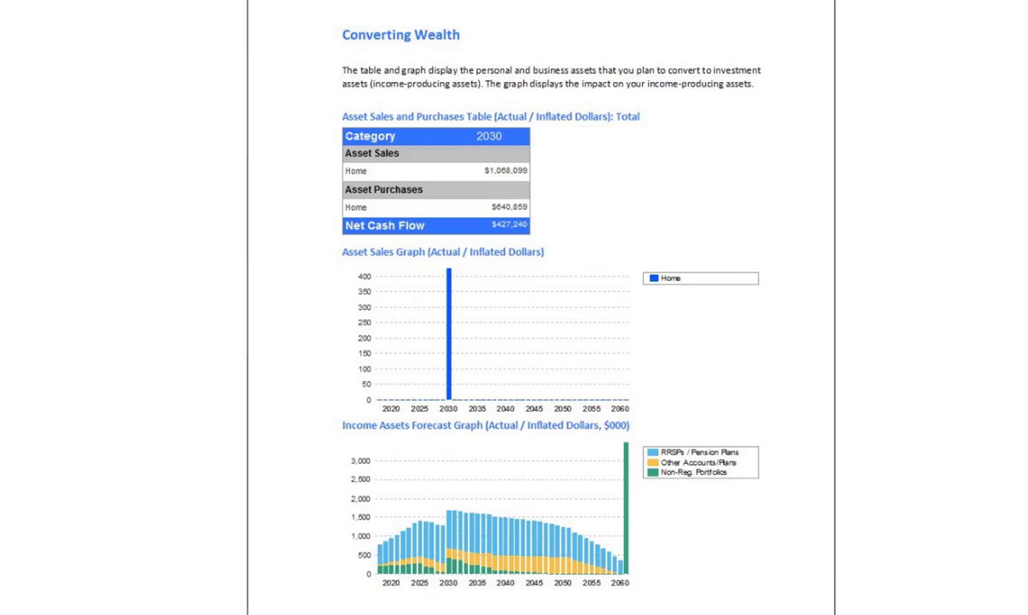
Page through the Creating Wealth, Investment Policy Statement and Conserving Wealth sections up to the Cash Uses Table.
{"action": "left_click", "coordinate": [951, 15]}
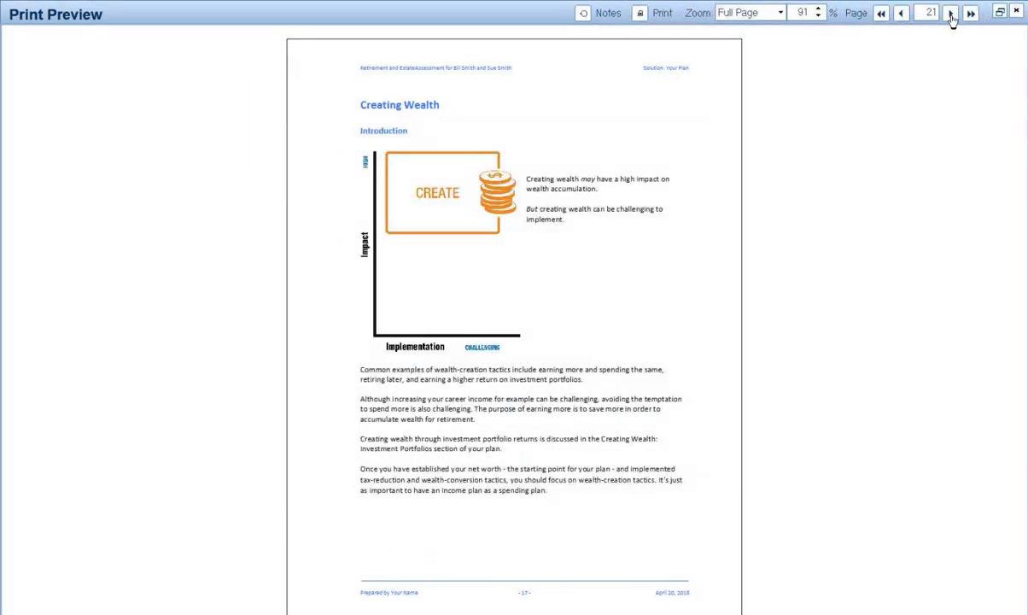
{"action": "left_click", "coordinate": [951, 14]}
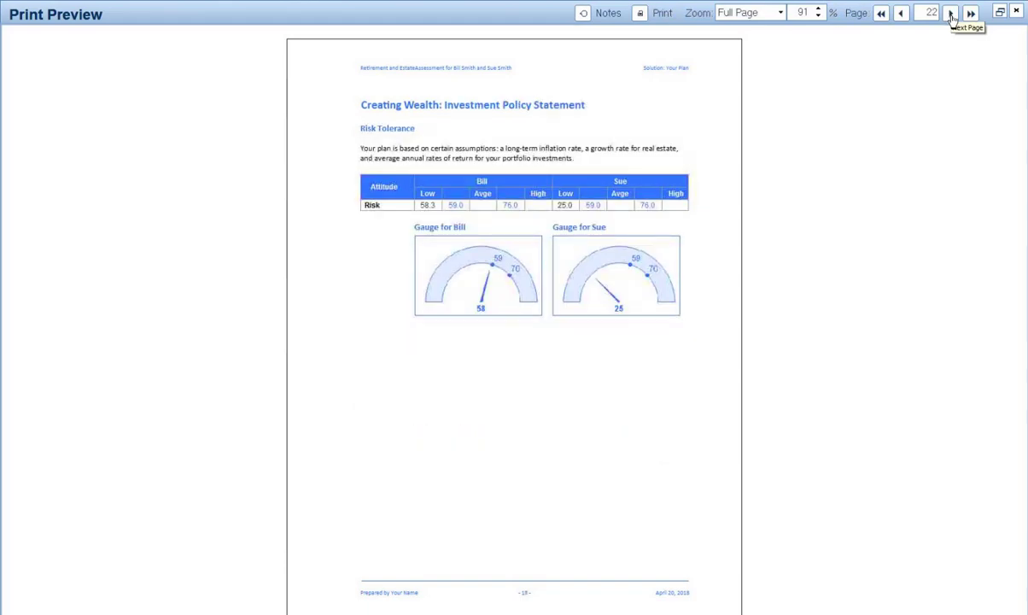
{"action": "left_click", "coordinate": [951, 15]}
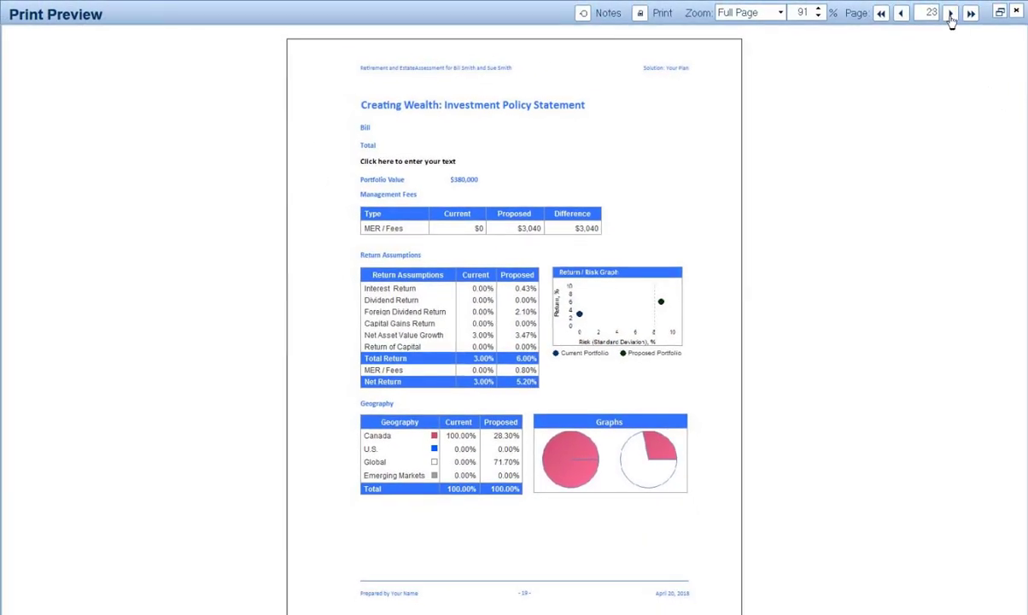
{"action": "left_click", "coordinate": [951, 16]}
{"action": "left_click", "coordinate": [952, 15]}
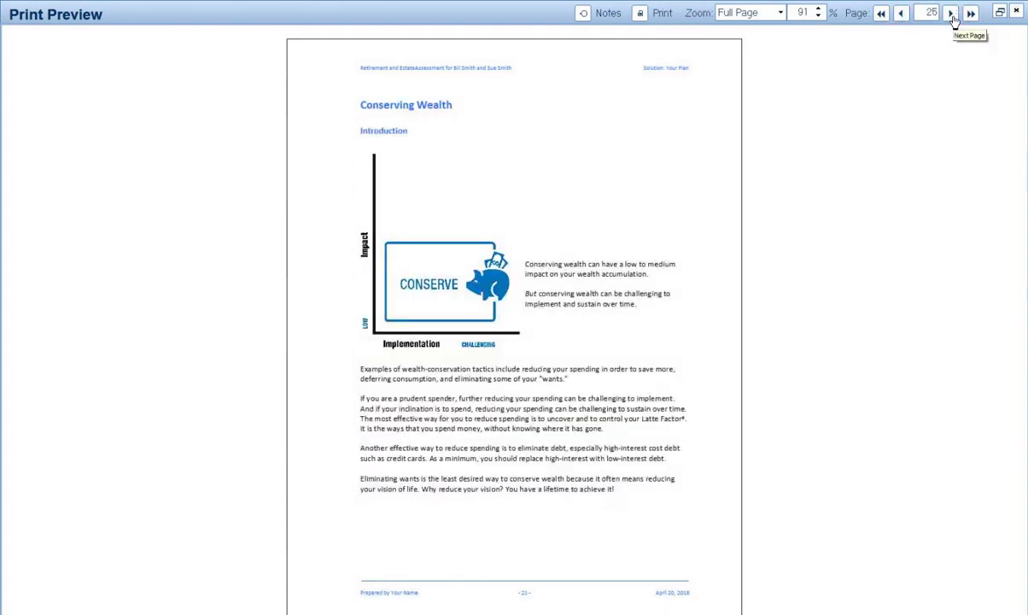
{"action": "left_click", "coordinate": [952, 17]}
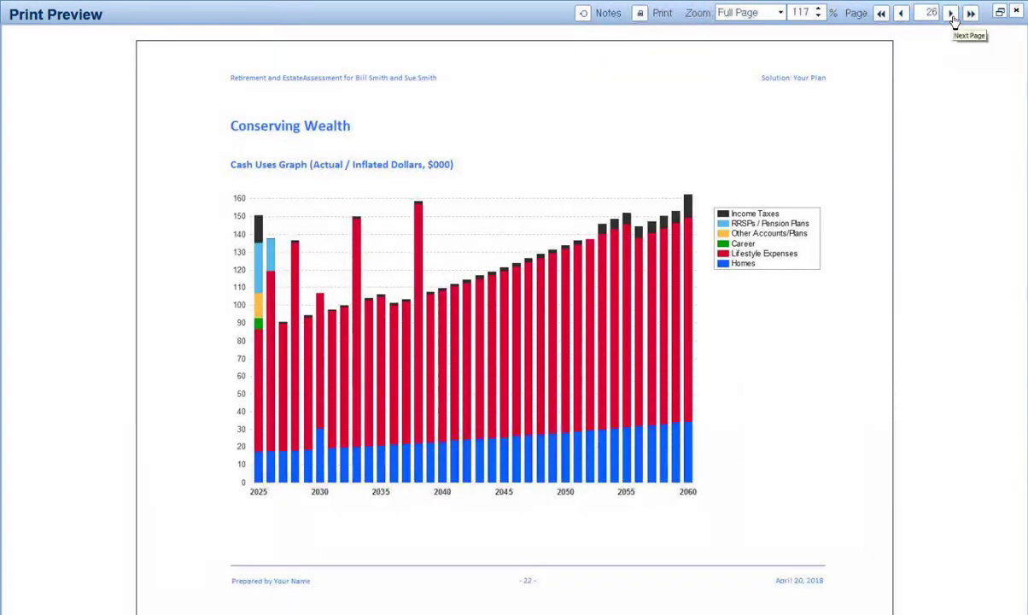
{"action": "left_click", "coordinate": [951, 15]}
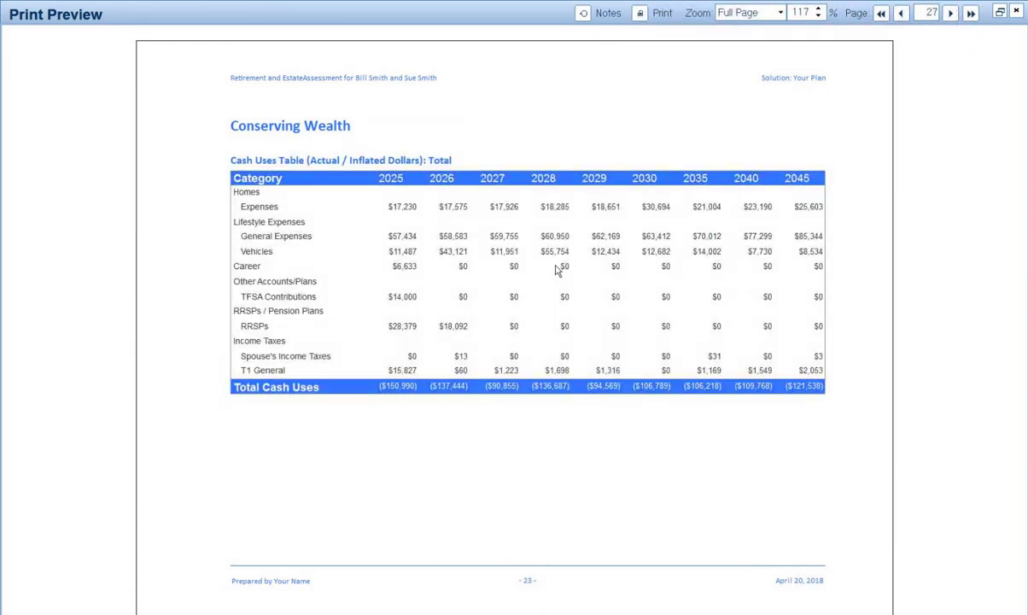
Examine the Retirement Funding section, including the funding gap, the Retirement Table and the Retirement Sources and Uses pages.
{"action": "left_click", "coordinate": [949, 18]}
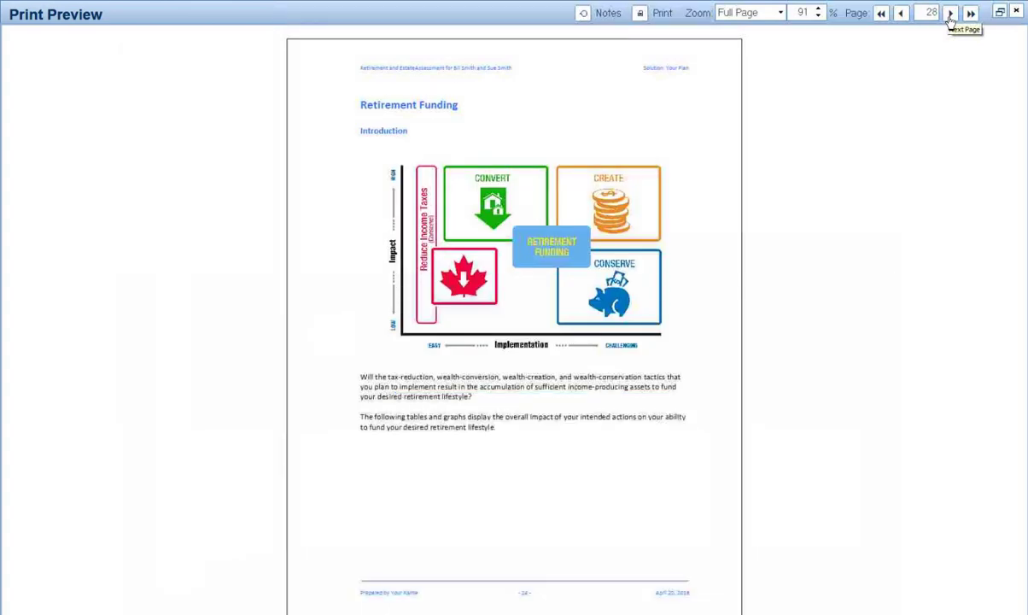
{"action": "left_click", "coordinate": [950, 16]}
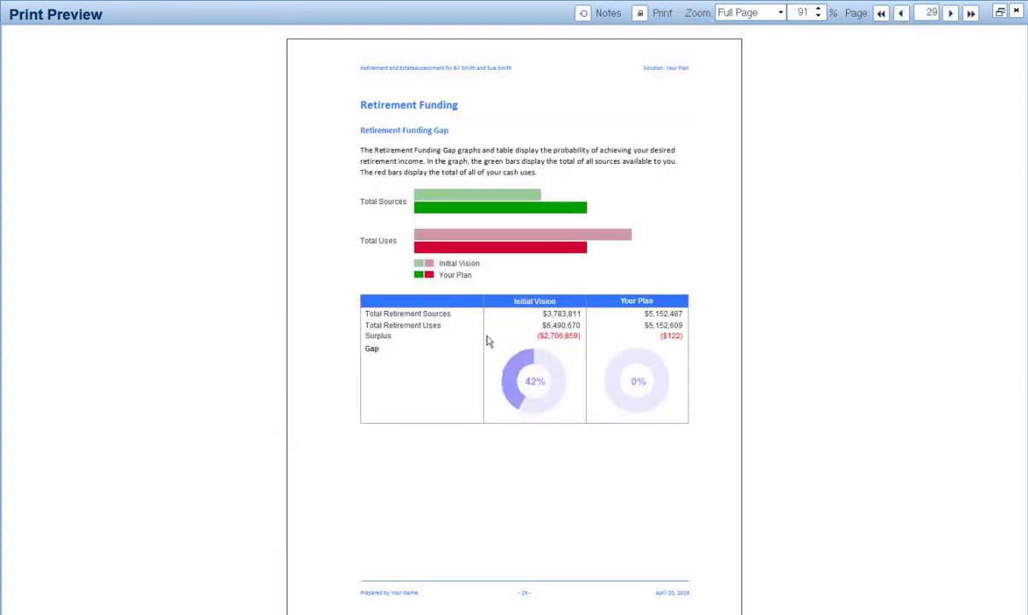
{"action": "left_click", "coordinate": [950, 15]}
{"action": "left_click", "coordinate": [950, 16]}
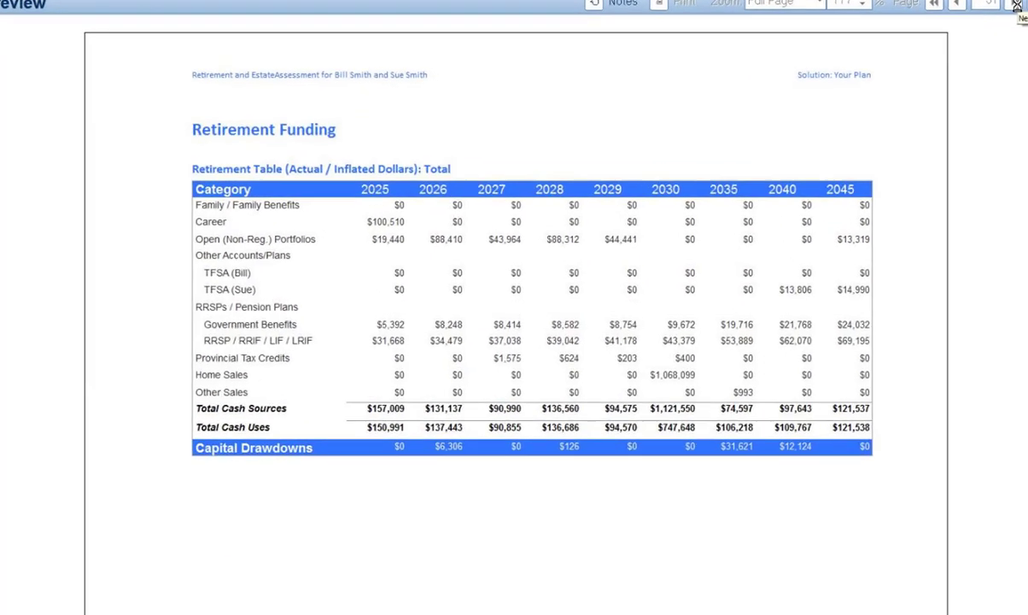
{"action": "left_click", "coordinate": [1016, 7]}
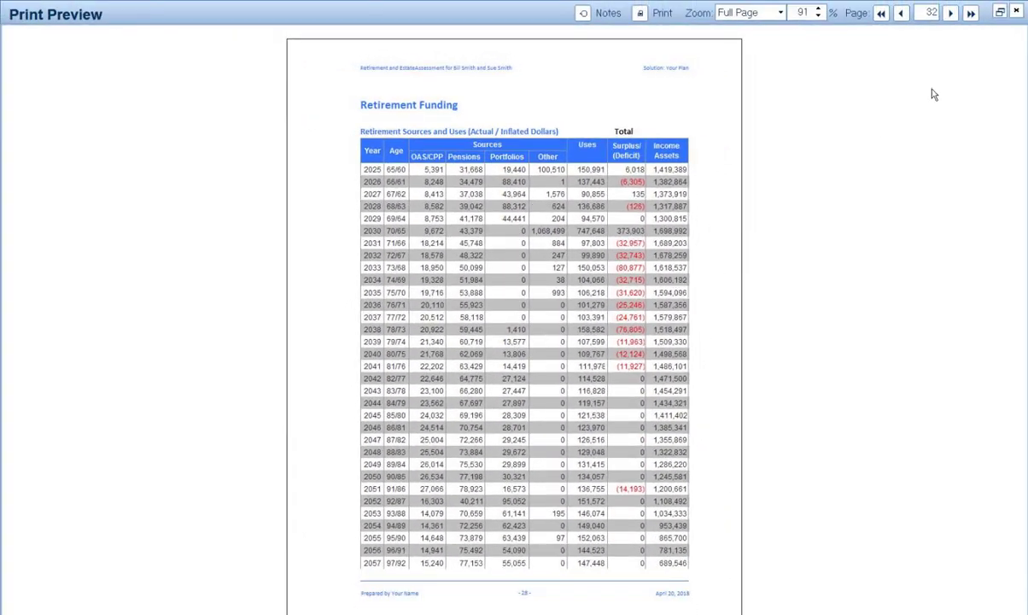
{"action": "left_click", "coordinate": [947, 14]}
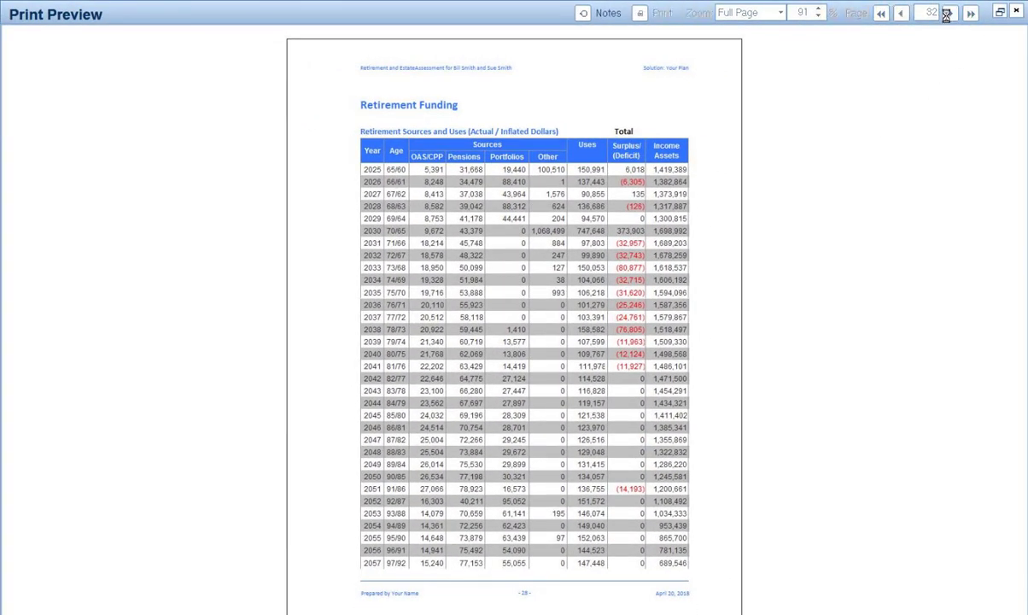
{"action": "left_click", "coordinate": [949, 13]}
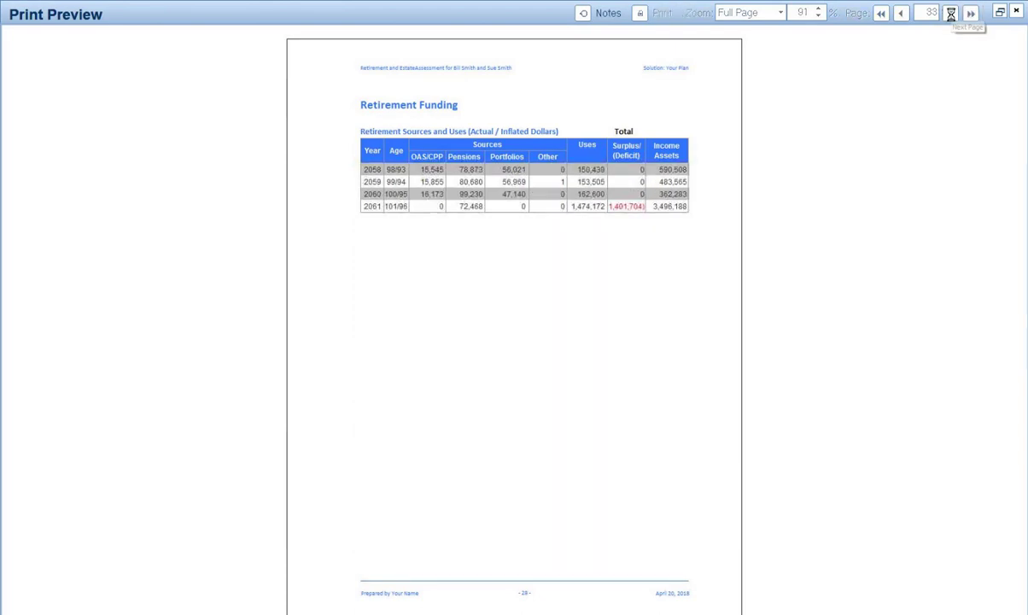
Review the Net Cash Flow Forecast, Income Assets Forecast and The Estate Gap pages, ending at Estate Beneficiaries.
{"action": "left_click", "coordinate": [951, 14]}
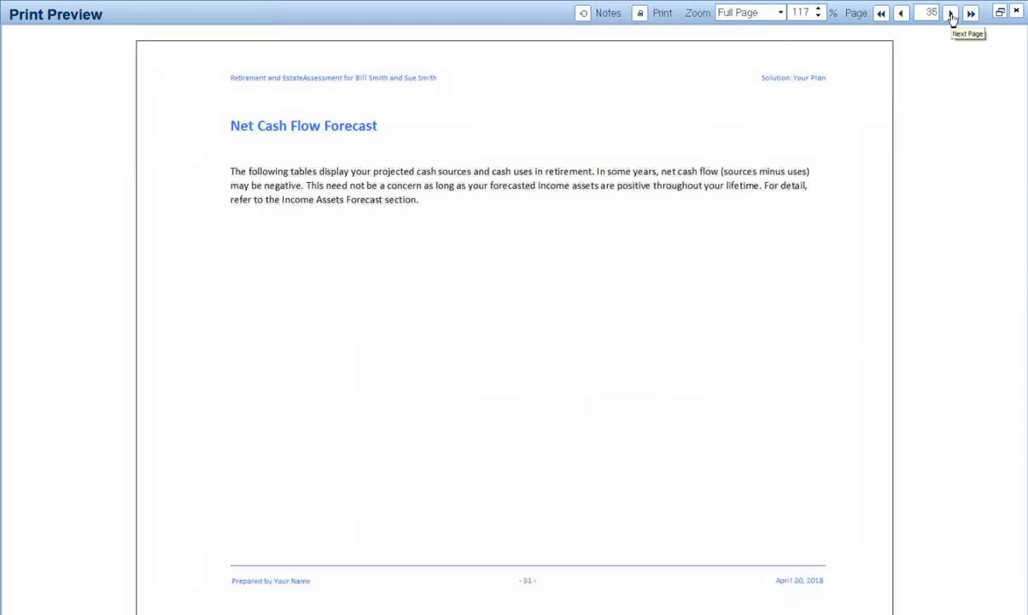
{"action": "left_click", "coordinate": [951, 15]}
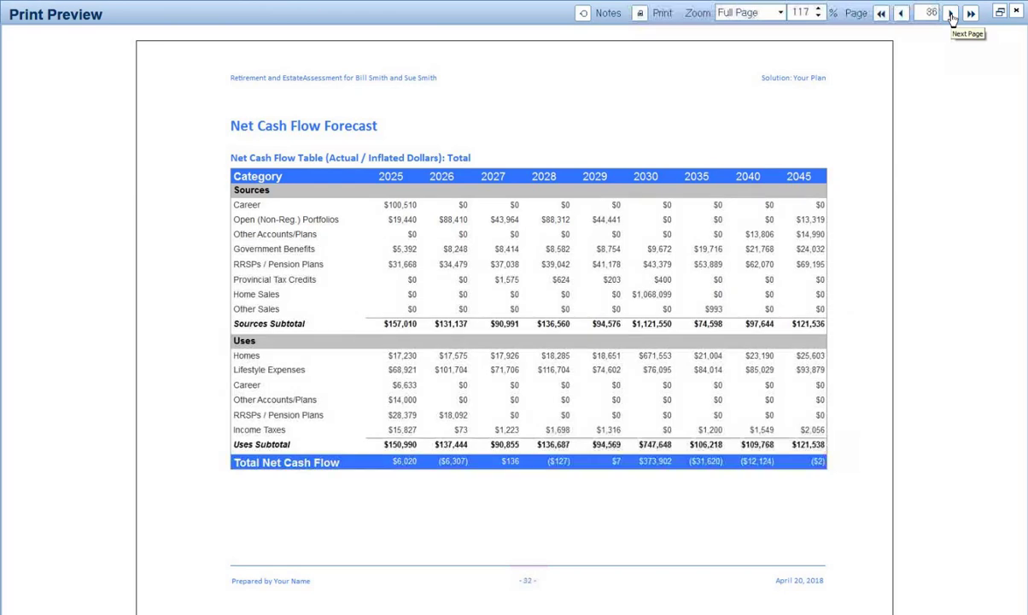
{"action": "left_click", "coordinate": [950, 14]}
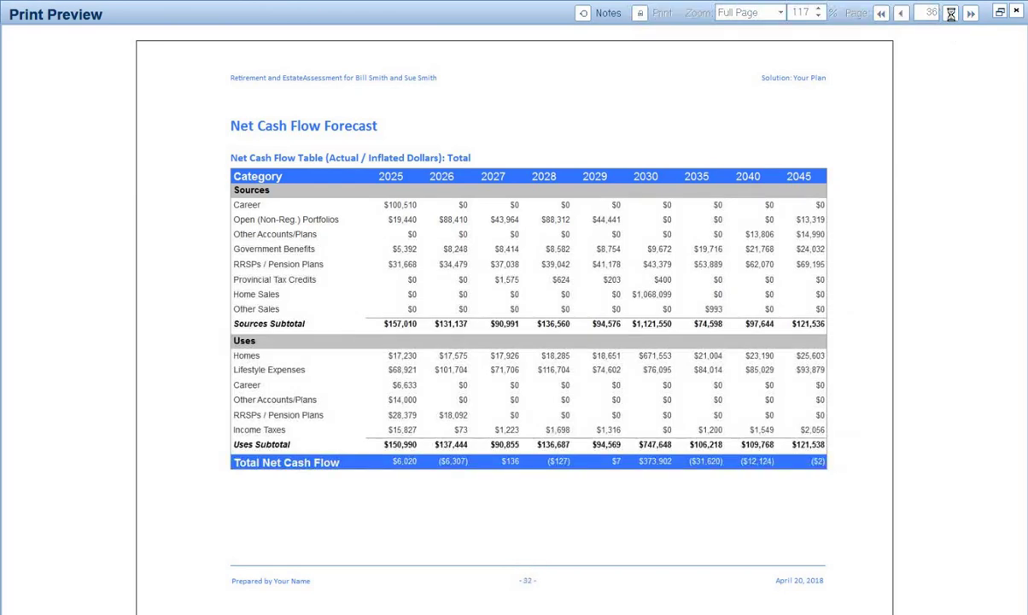
{"action": "left_click", "coordinate": [950, 14]}
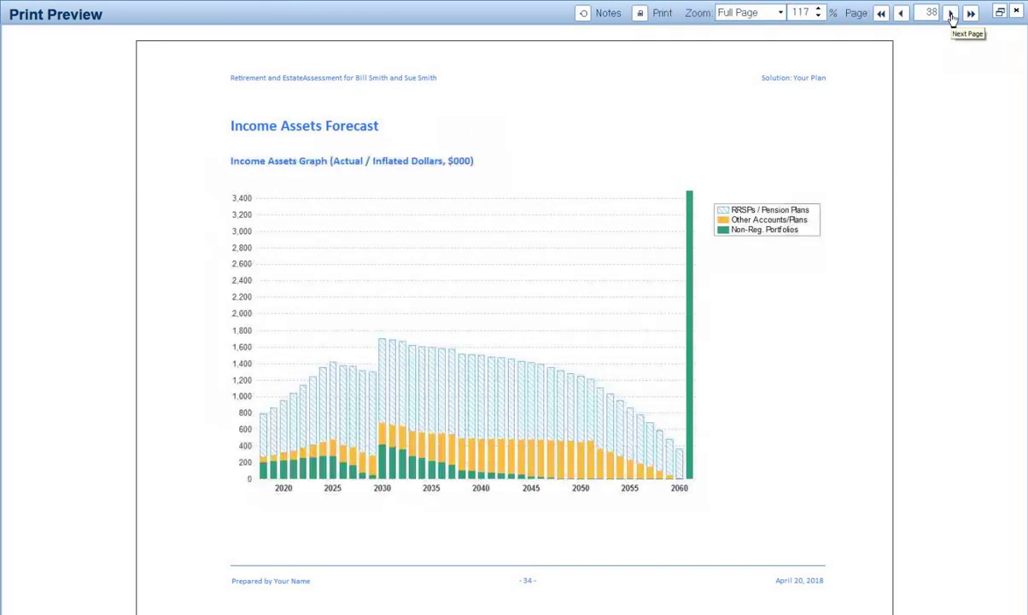
{"action": "left_click", "coordinate": [950, 14]}
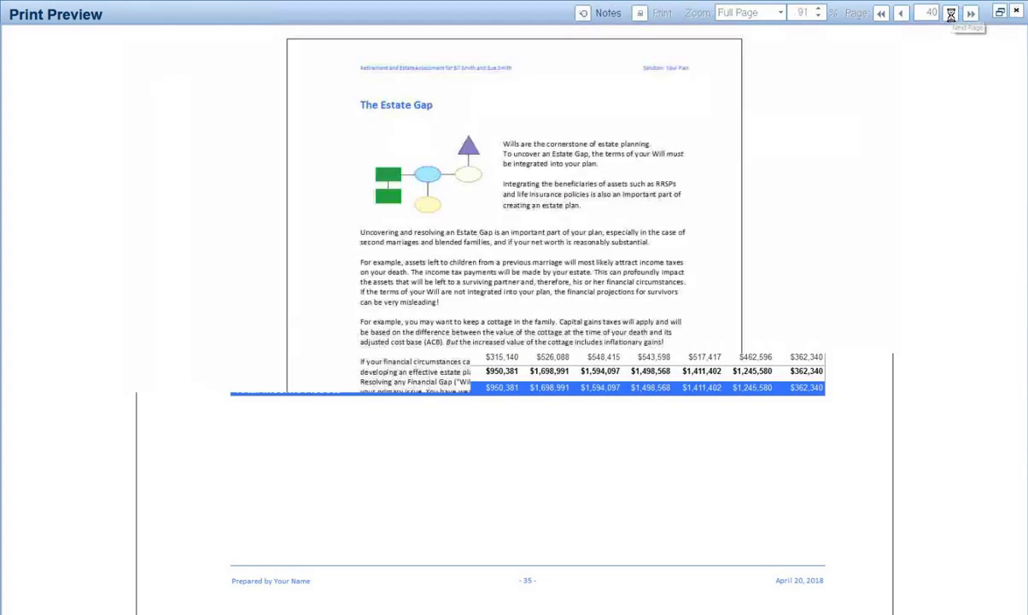
{"action": "left_click", "coordinate": [951, 13]}
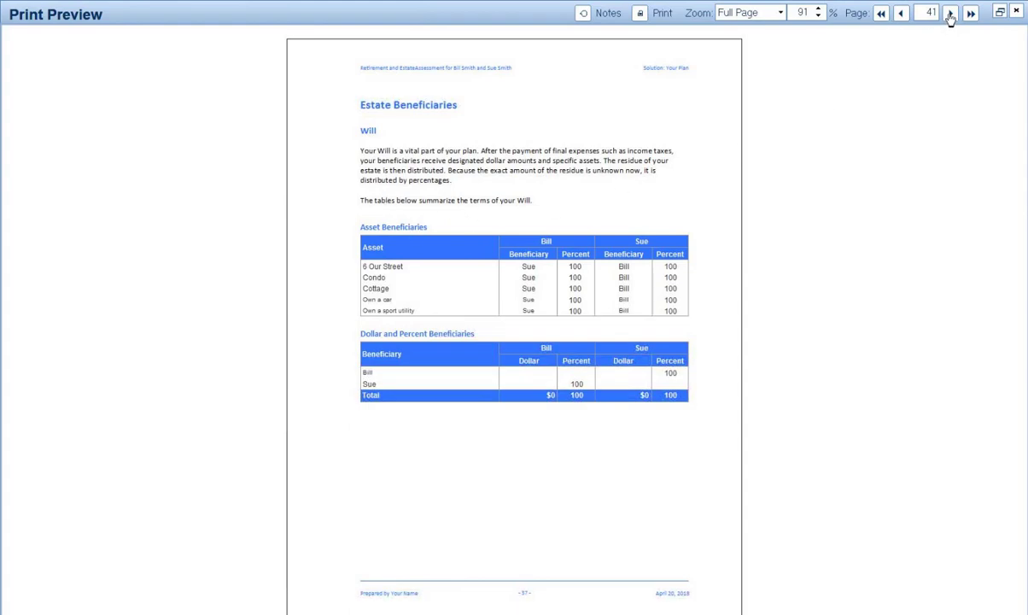
Review the remaining report pages, from Estate Beneficiaries through the Estate Summary and estate maps to The Emergency Fund and Protection Planning Gaps.
{"action": "left_click", "coordinate": [950, 13]}
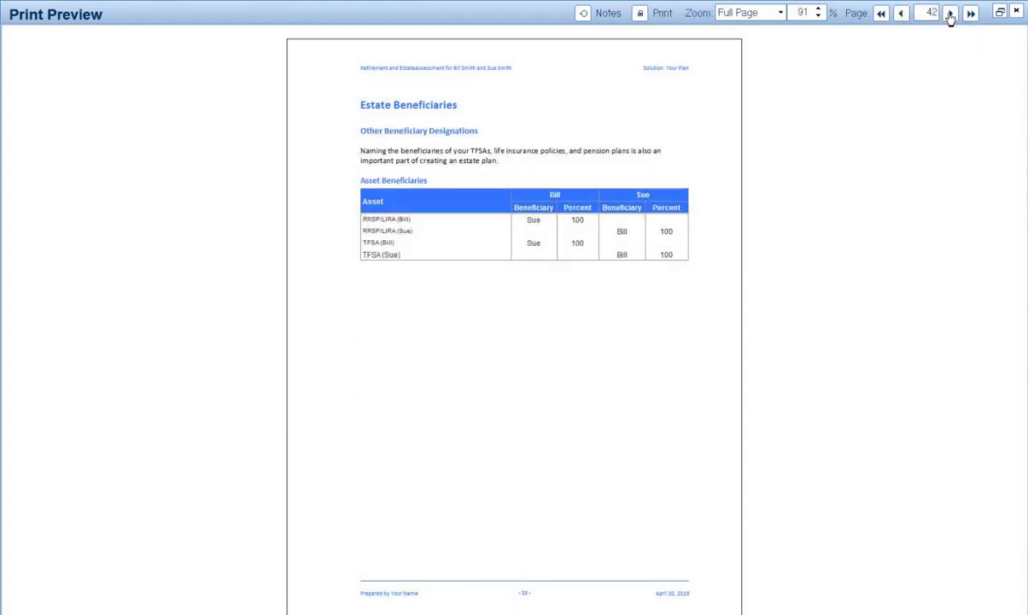
{"action": "left_click", "coordinate": [949, 14]}
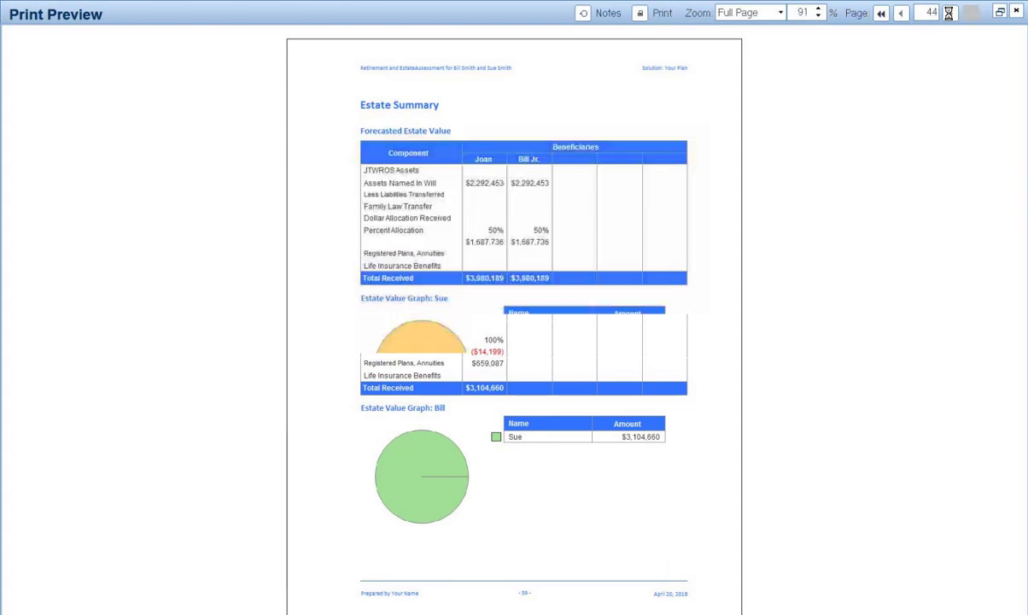
{"action": "left_click", "coordinate": [950, 15]}
{"action": "left_click", "coordinate": [948, 15]}
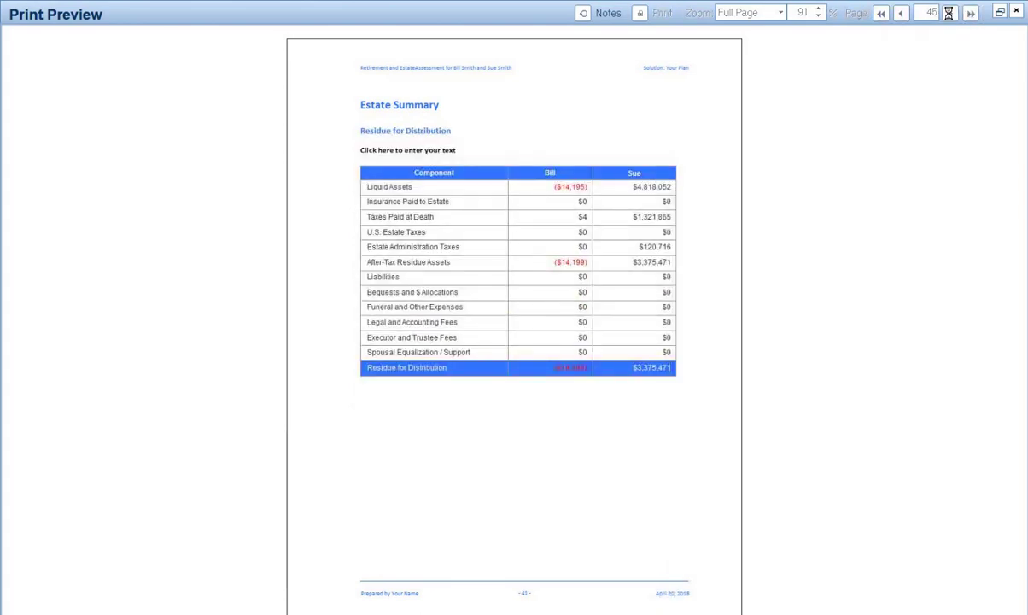
{"action": "left_click", "coordinate": [950, 15]}
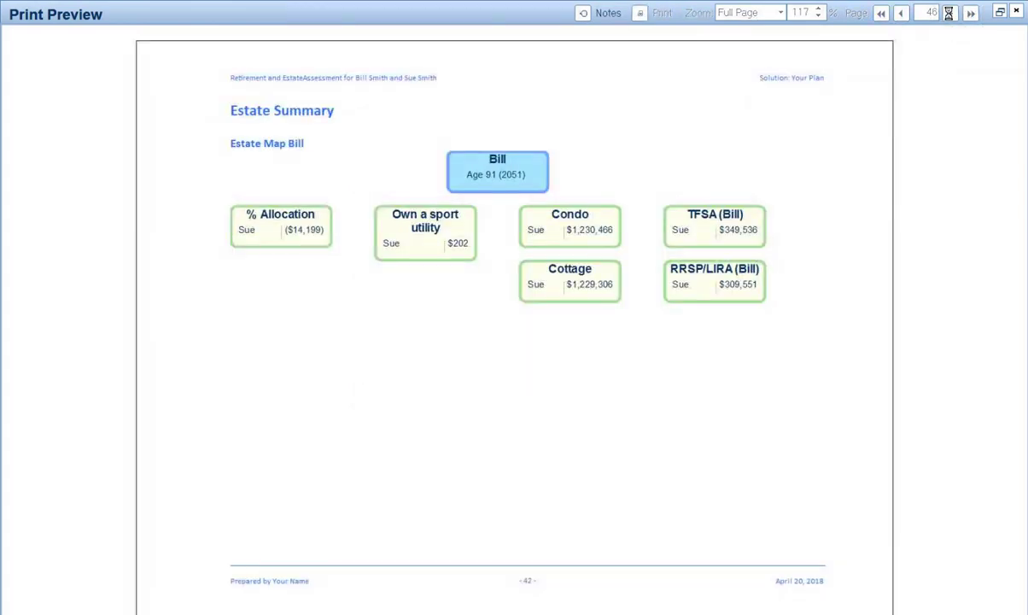
{"action": "left_click", "coordinate": [949, 13]}
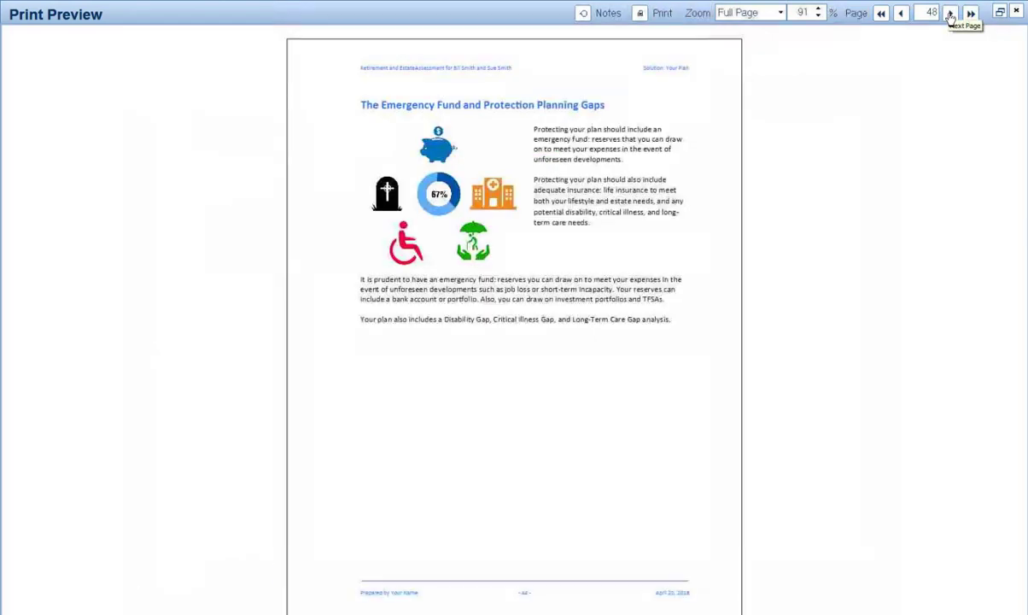
{"action": "left_click", "coordinate": [950, 14]}
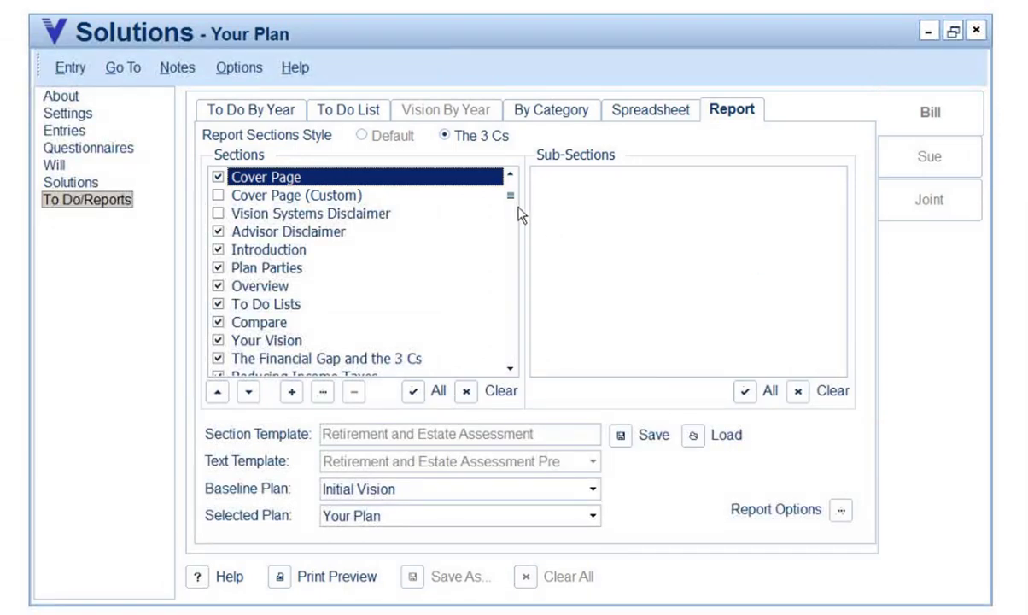
Show the sub-sections of Reducing Income Taxes and exclude the Converting Wealth section from the report.
{"action": "left_click_drag", "start_coordinate": [512, 208], "coordinate": [517, 252]}
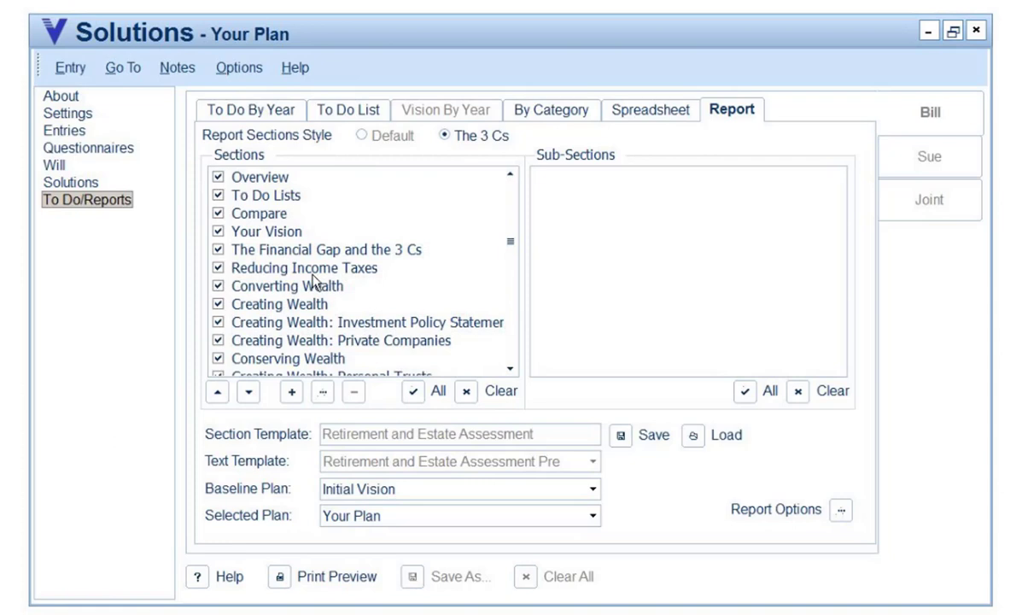
{"action": "left_click", "coordinate": [309, 269]}
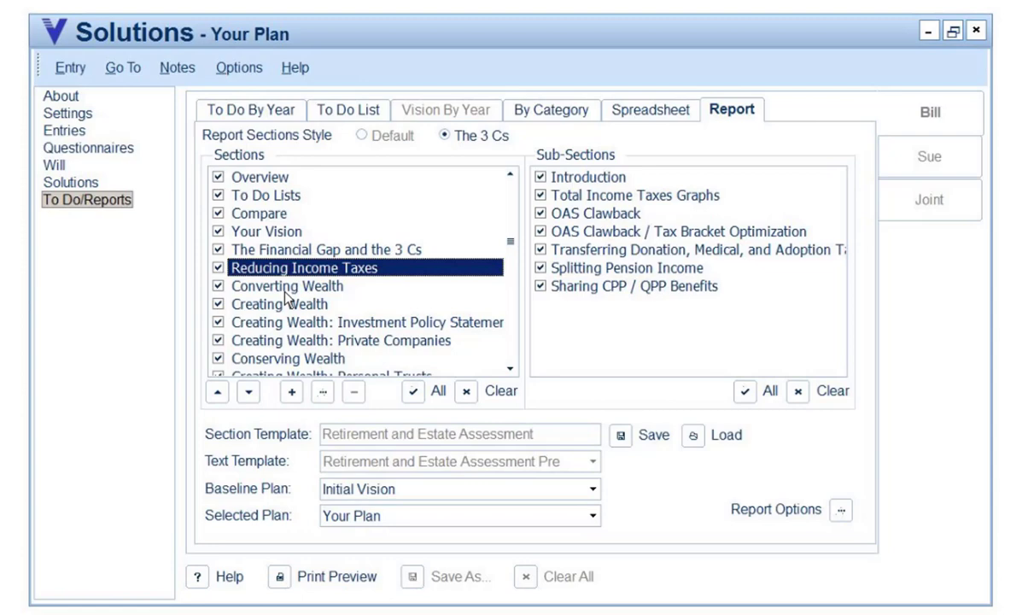
{"action": "left_click", "coordinate": [218, 287]}
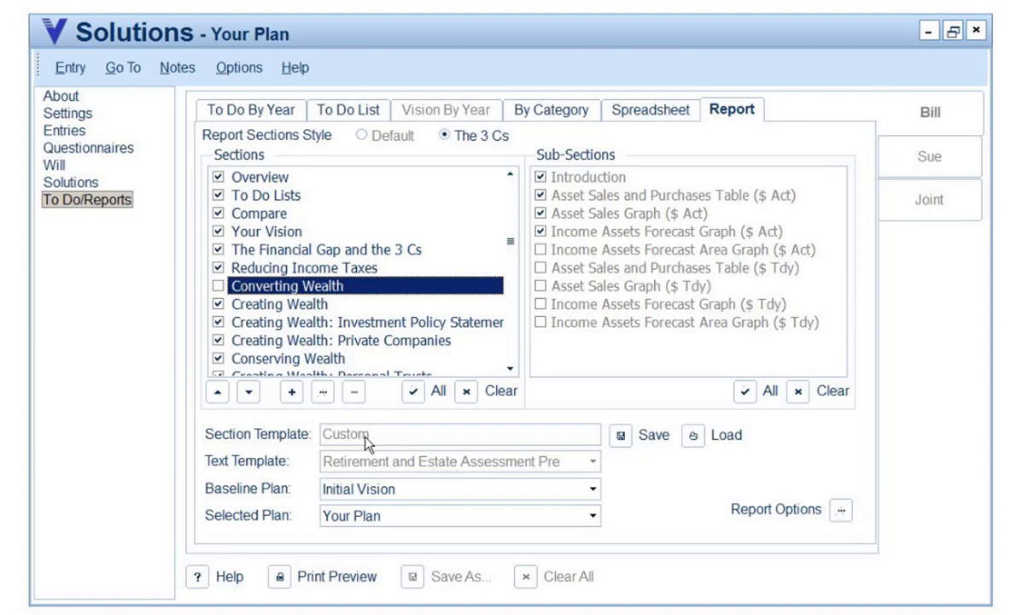
{"action": "left_click", "coordinate": [624, 437]}
Display the sub-sections of the Creating Wealth: Investment Policy Statement section.
{"action": "scroll", "coordinate": [508, 375], "scroll_direction": "down", "scroll_amount": 2}
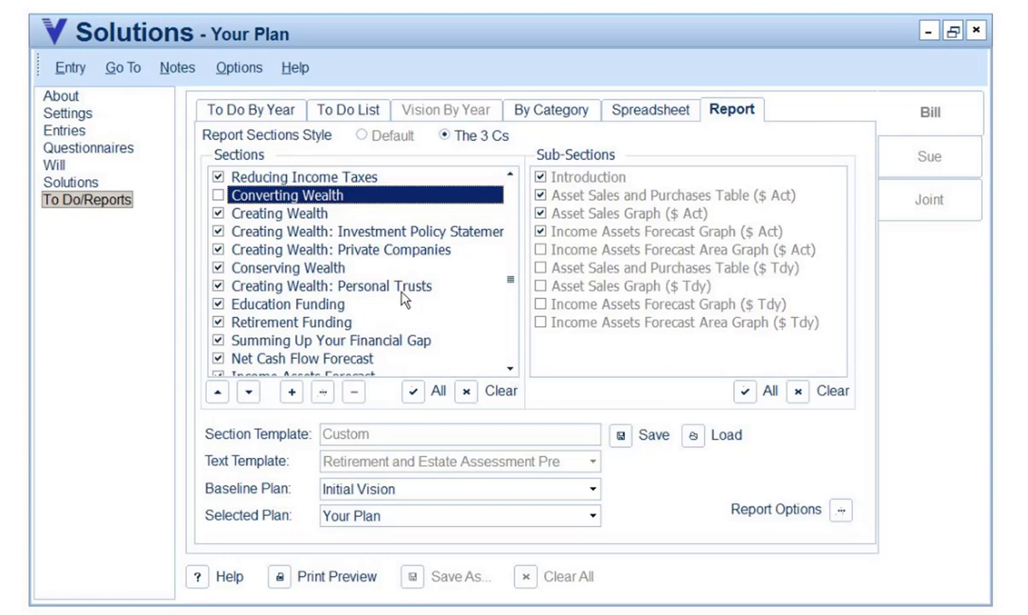
{"action": "left_click", "coordinate": [330, 232]}
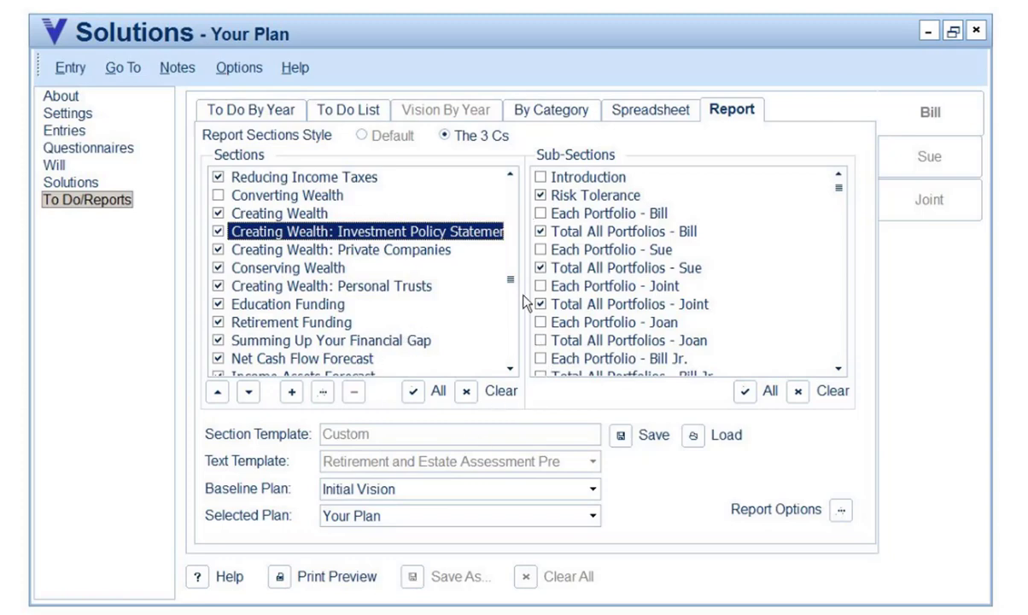
{"action": "mouse_move", "coordinate": [511, 275]}
{"action": "left_mouse_down"}
{"action": "mouse_move", "coordinate": [510, 158]}
{"action": "mouse_move", "coordinate": [512, 267]}
{"action": "left_mouse_up"}
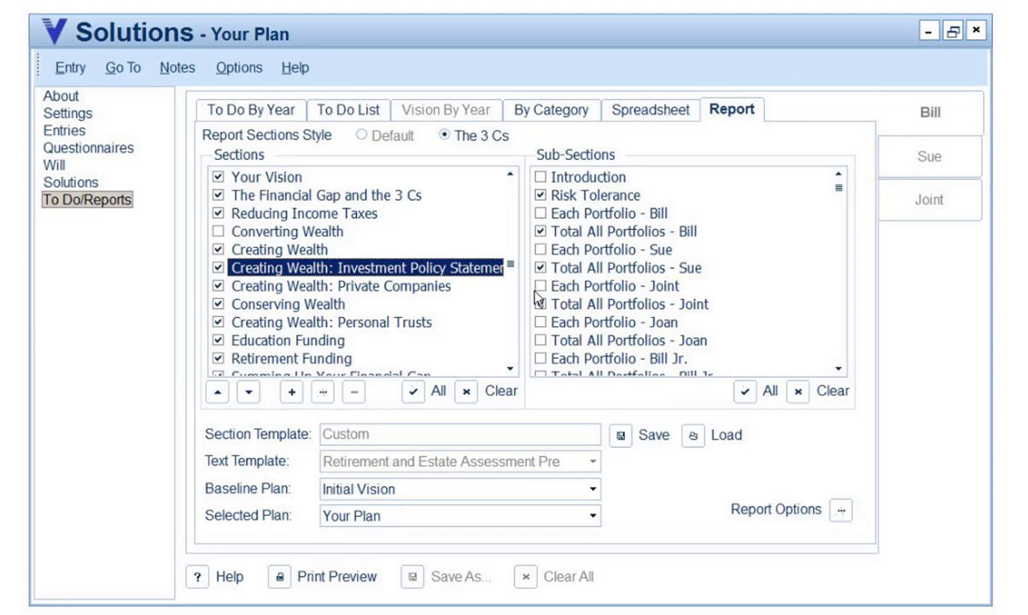
Load the IPS section template and display the sub-sections of its Creating Wealth: Investment Policy Statement section.
{"action": "left_click", "coordinate": [695, 437]}
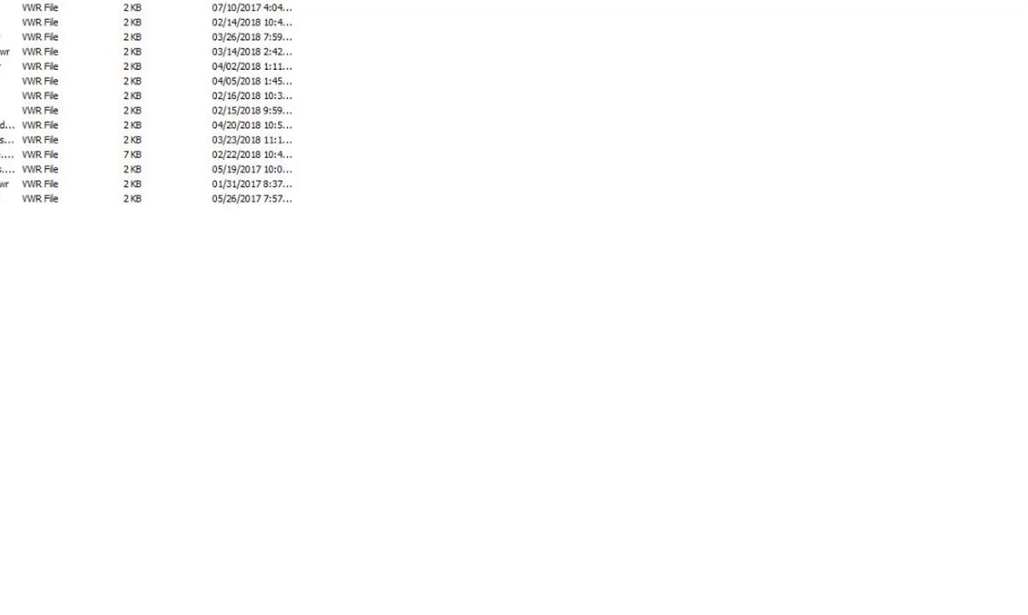
{"action": "left_click", "coordinate": [2, 80]}
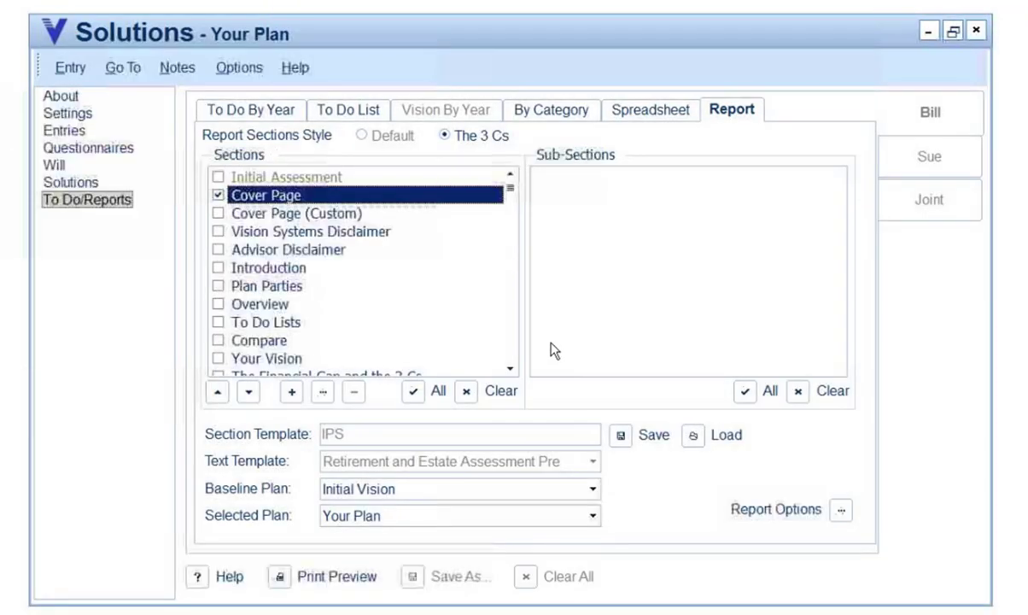
{"action": "left_click_drag", "start_coordinate": [509, 196], "coordinate": [489, 275]}
{"action": "left_click", "coordinate": [393, 289]}
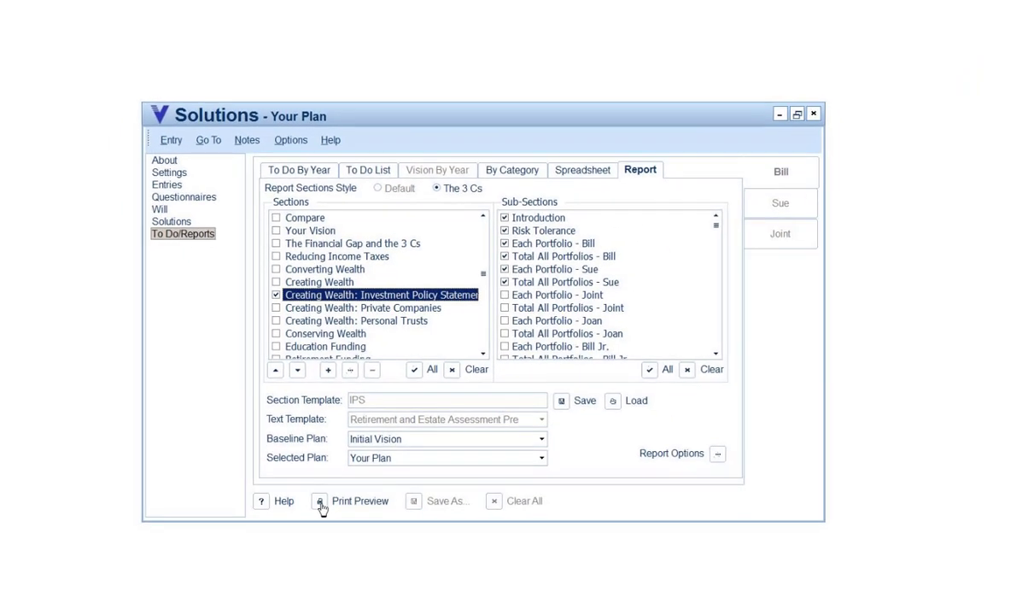
Preview the IPS report full screen and page through the table of contents and Introduction to the Risk Tolerance page.
{"action": "left_click", "coordinate": [287, 565]}
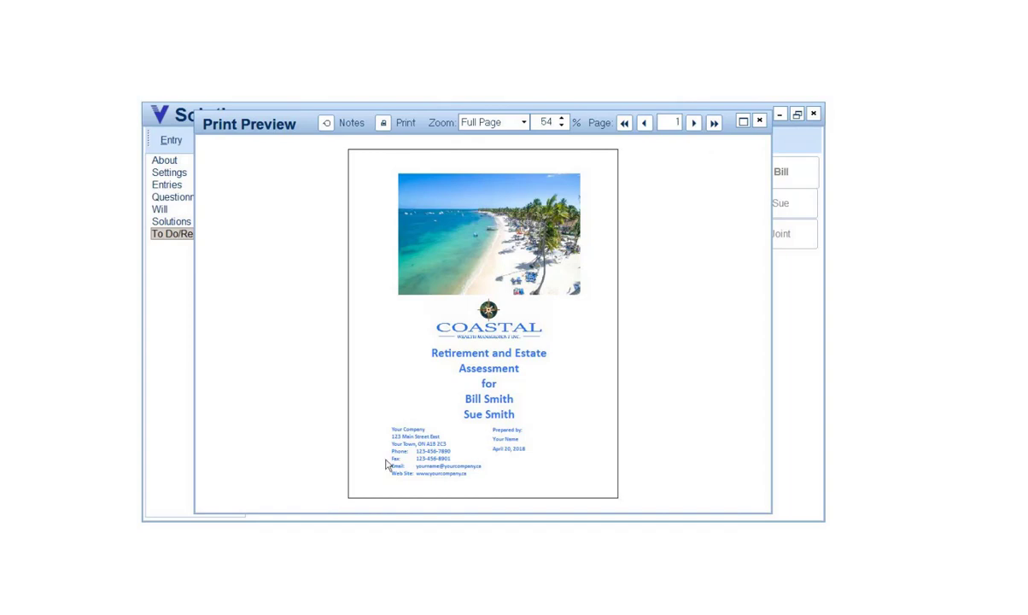
{"action": "left_click", "coordinate": [743, 121]}
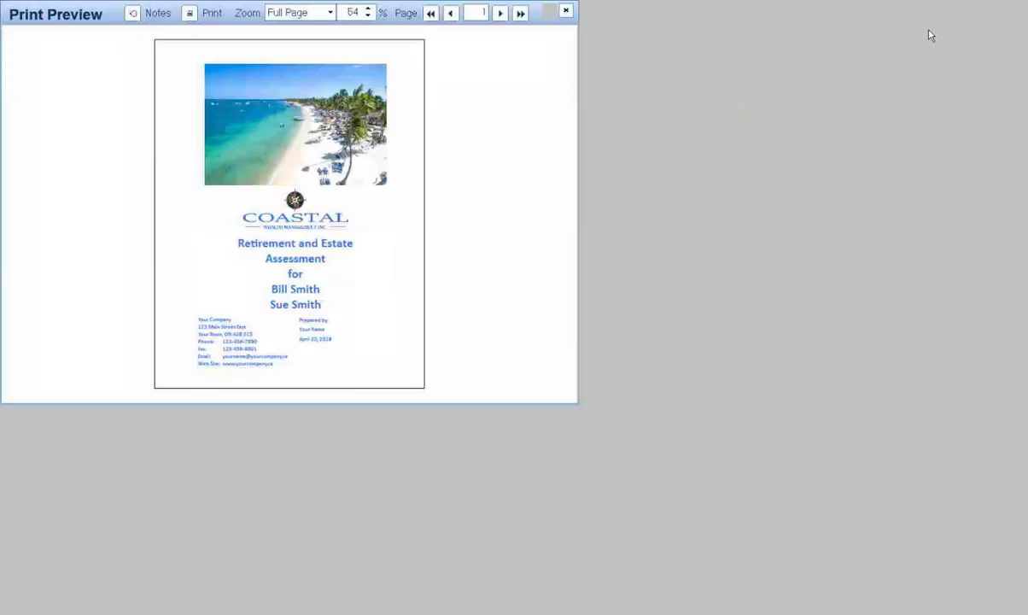
{"action": "left_click", "coordinate": [953, 15]}
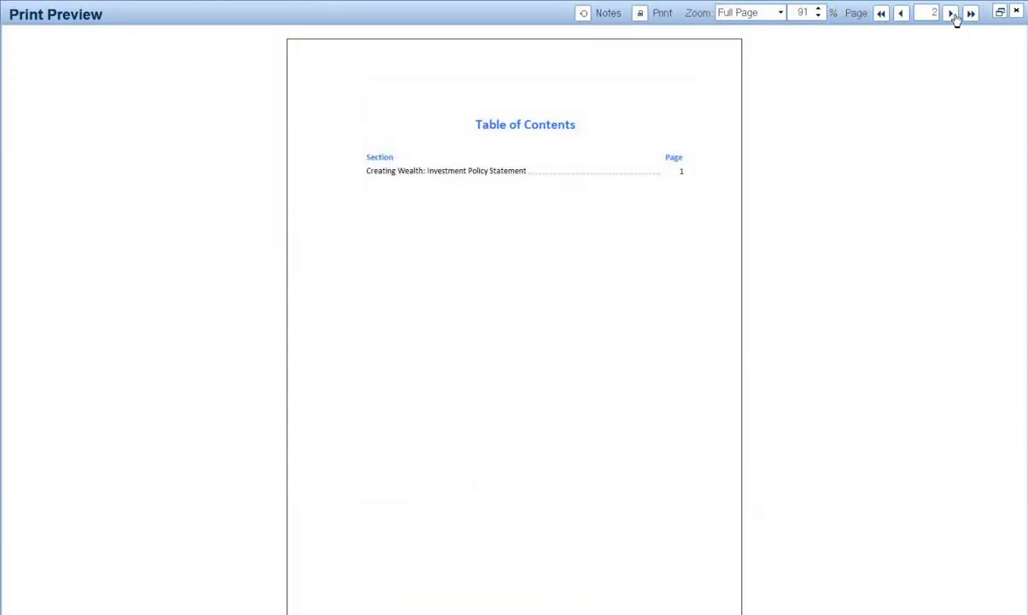
{"action": "left_click", "coordinate": [952, 14]}
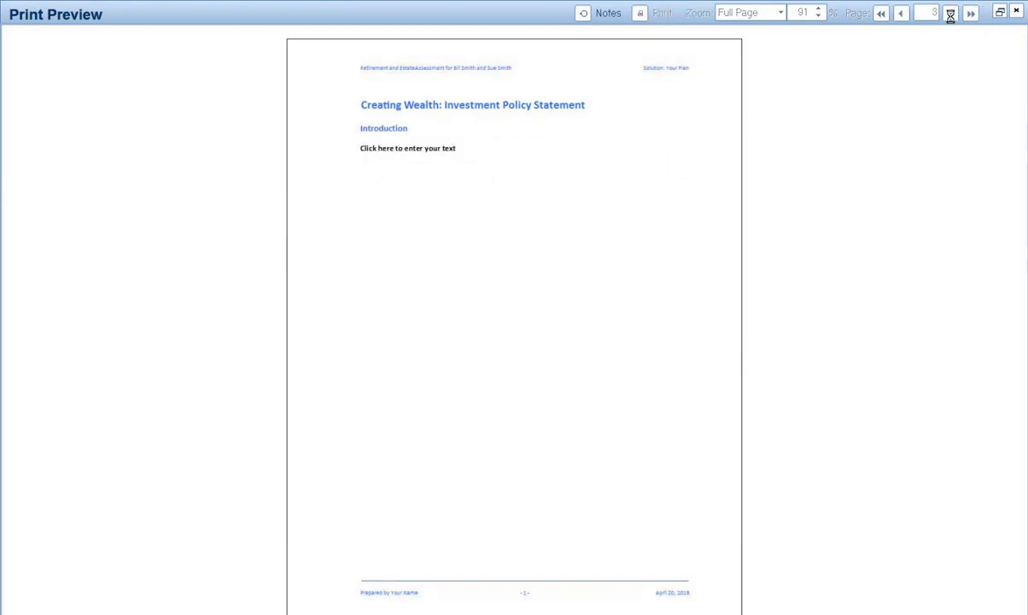
{"action": "left_click", "coordinate": [950, 14]}
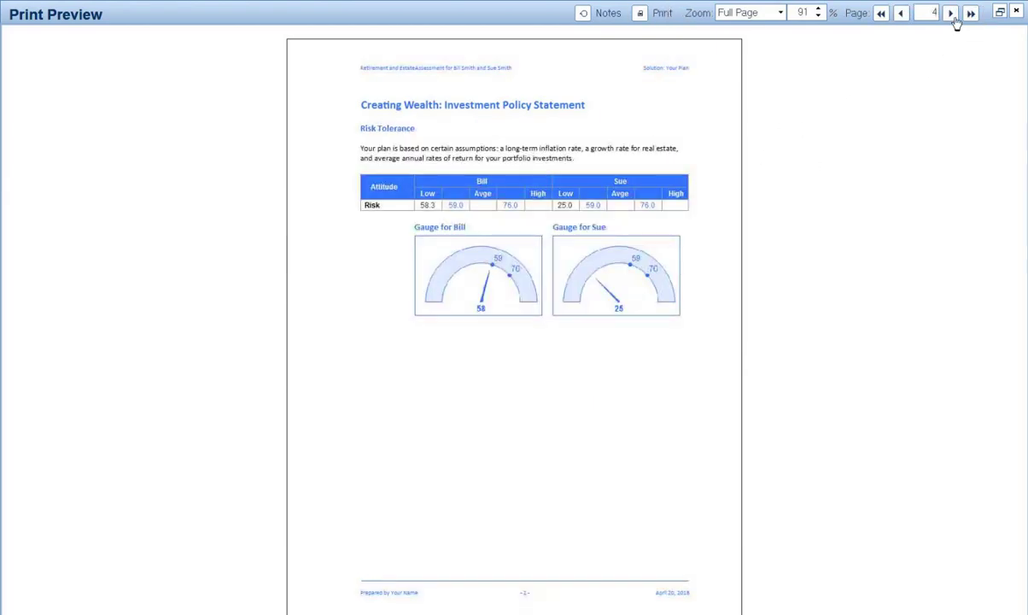
Examine the first client's individual and total portfolio pages and the second client's non-registered portfolio page, and close the preview.
{"action": "left_click", "coordinate": [952, 16]}
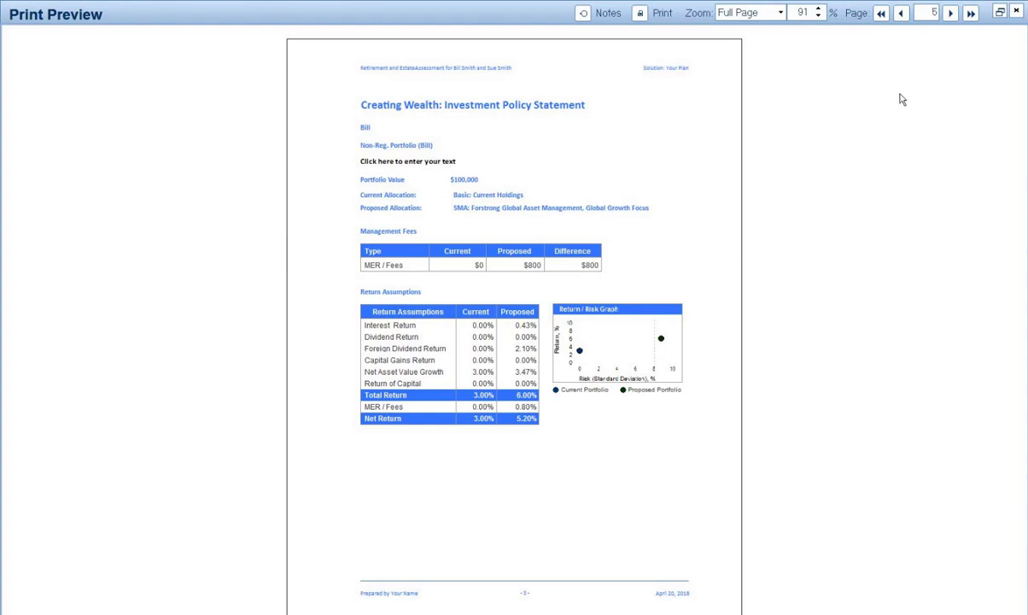
{"action": "left_click", "coordinate": [950, 14]}
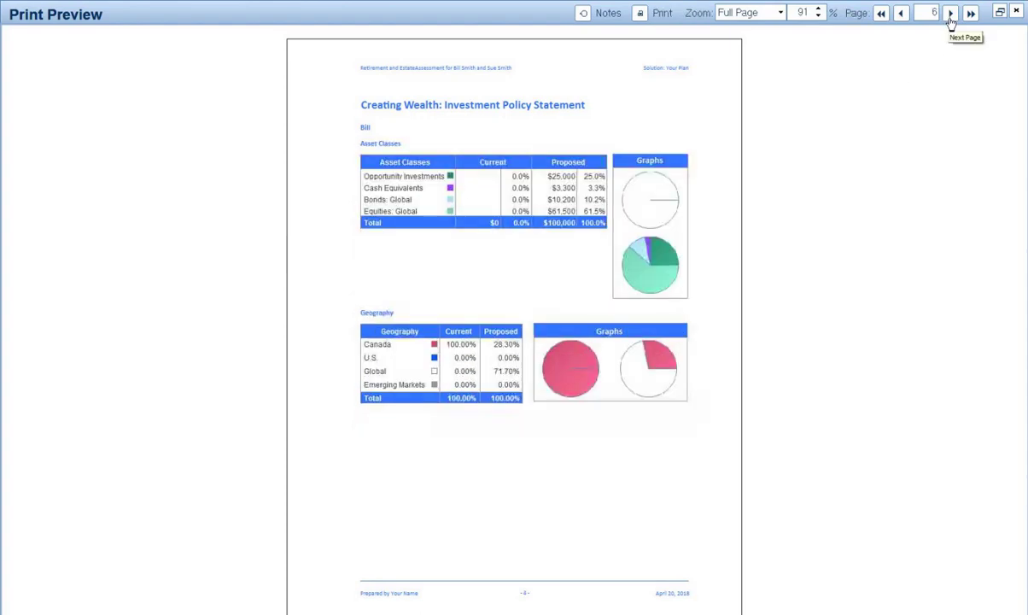
{"action": "left_click", "coordinate": [950, 14]}
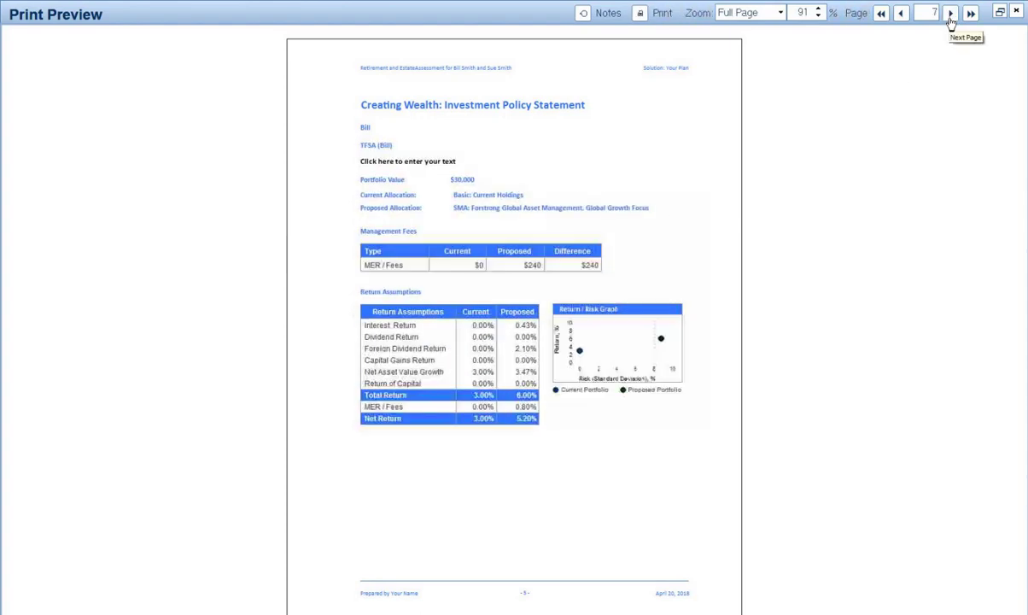
{"action": "left_click", "coordinate": [950, 14]}
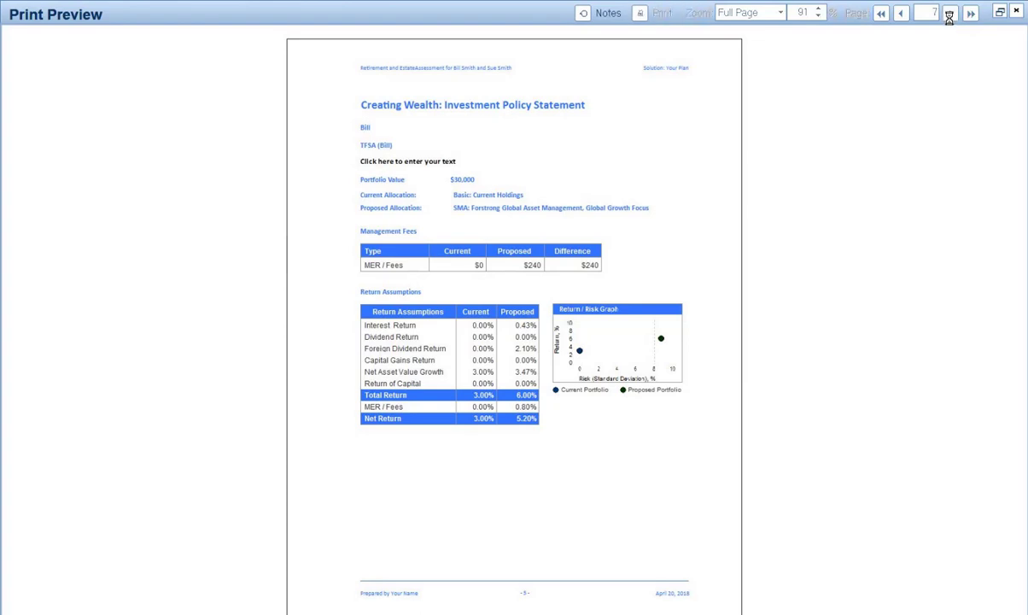
{"action": "left_click", "coordinate": [950, 13]}
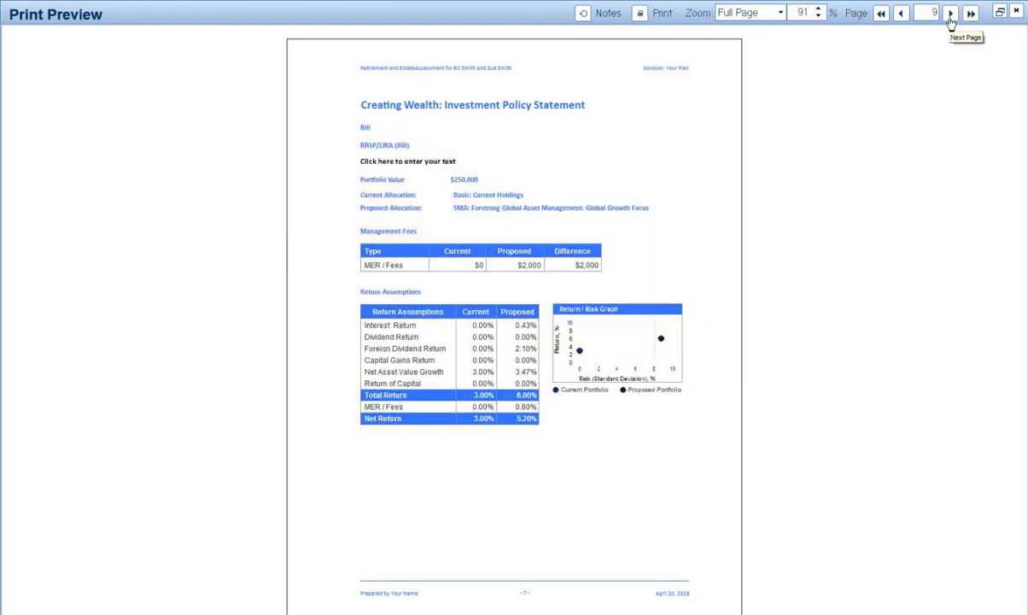
{"action": "left_click", "coordinate": [951, 14]}
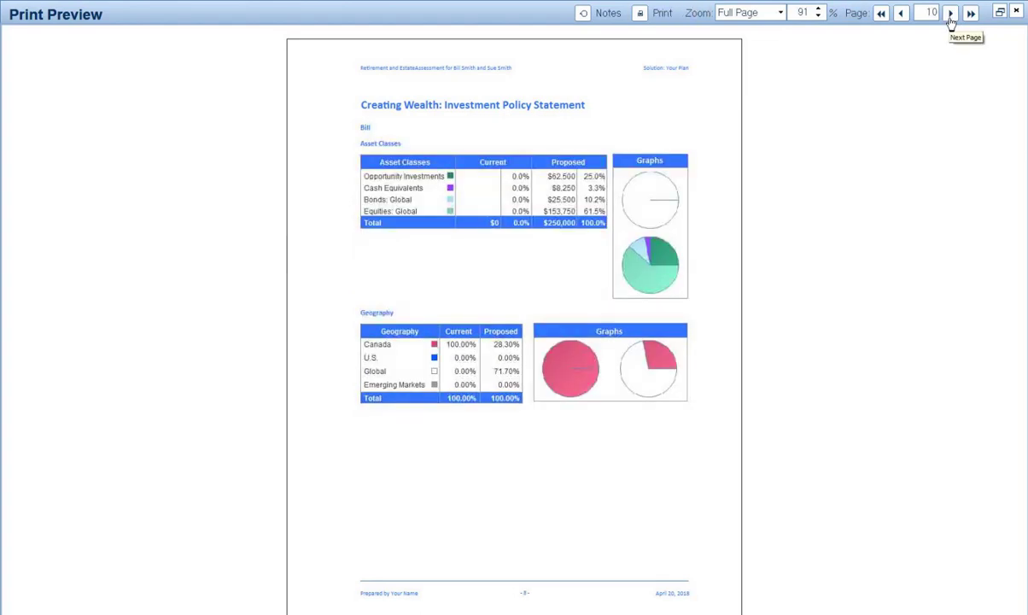
{"action": "left_click", "coordinate": [949, 19]}
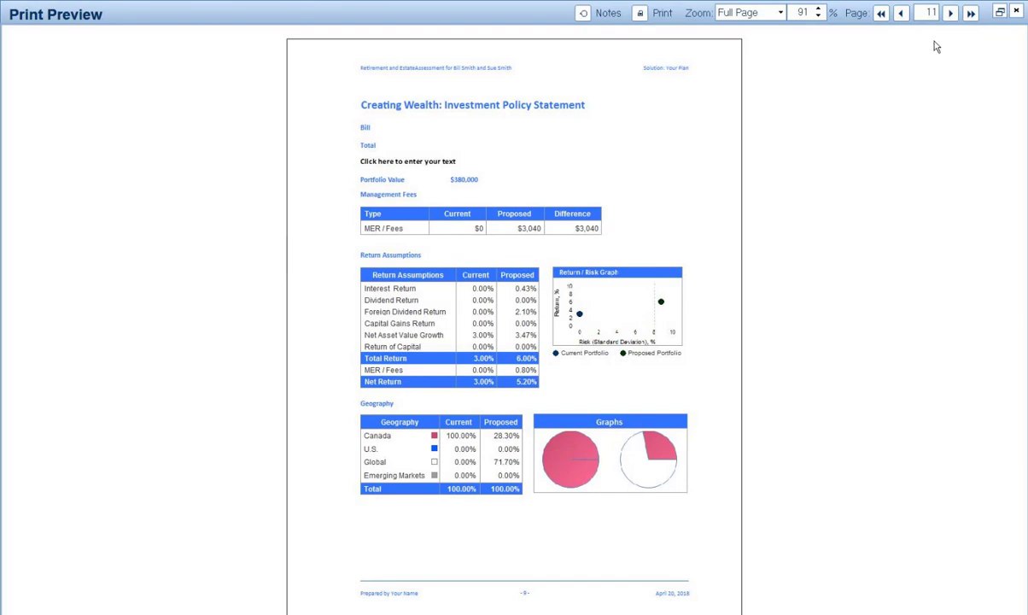
{"action": "left_click", "coordinate": [951, 18]}
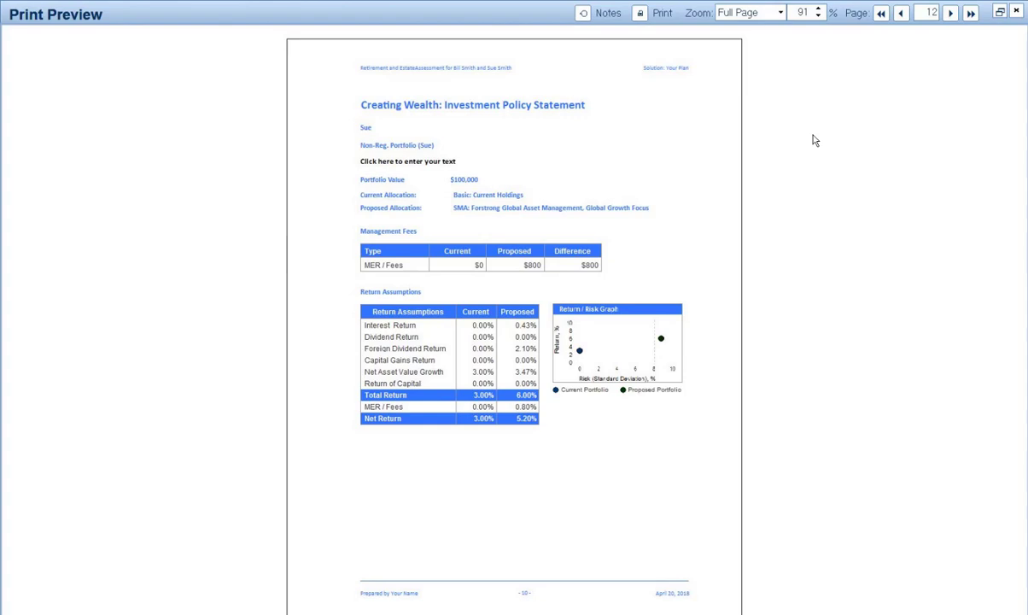
{"action": "left_click", "coordinate": [1016, 13]}
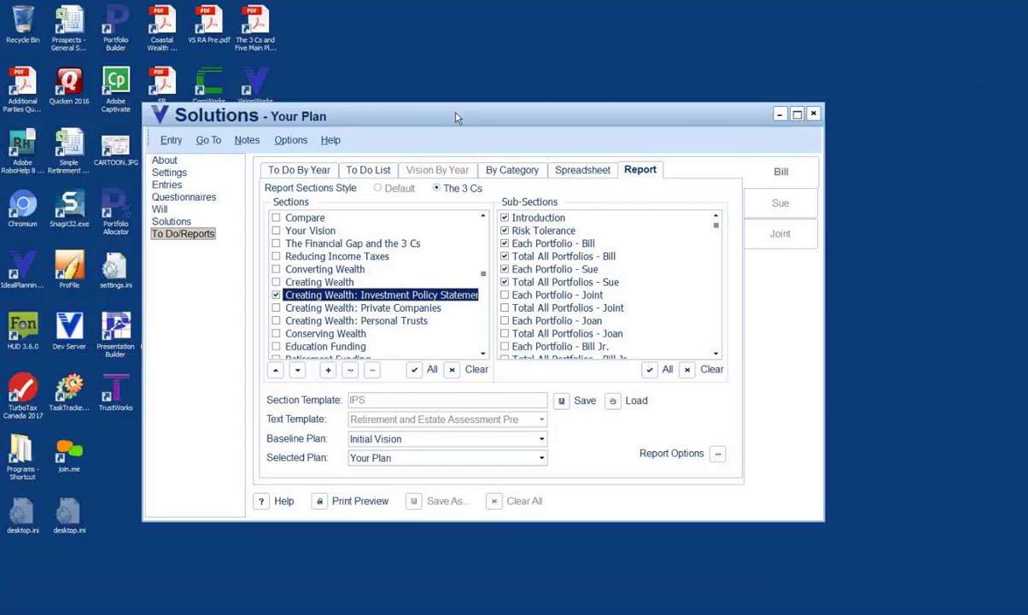
Open the guide The 3 Cs and Five Main Plan Themes, set its zoom to 100%, and read the themes and printed-plan section advice.
{"action": "left_click_drag", "start_coordinate": [447, 117], "coordinate": [454, 120]}
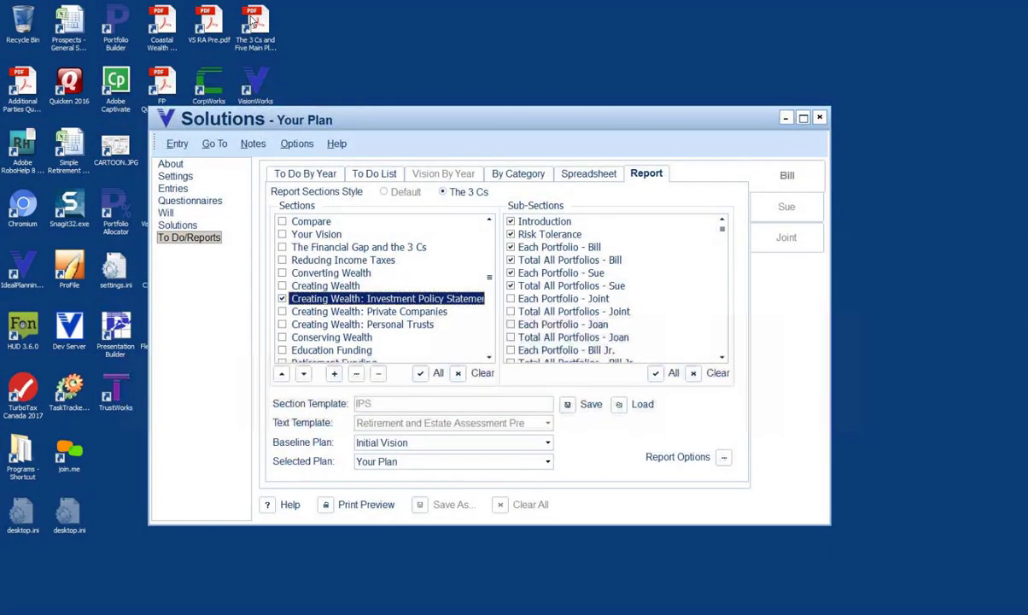
{"action": "double_click", "coordinate": [250, 21]}
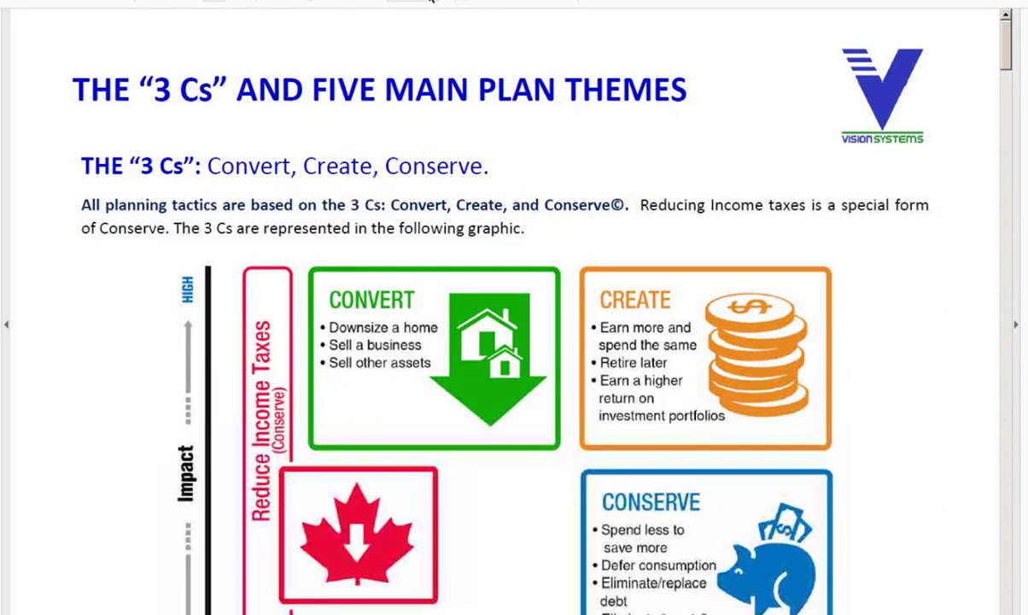
{"action": "left_click", "coordinate": [405, 3]}
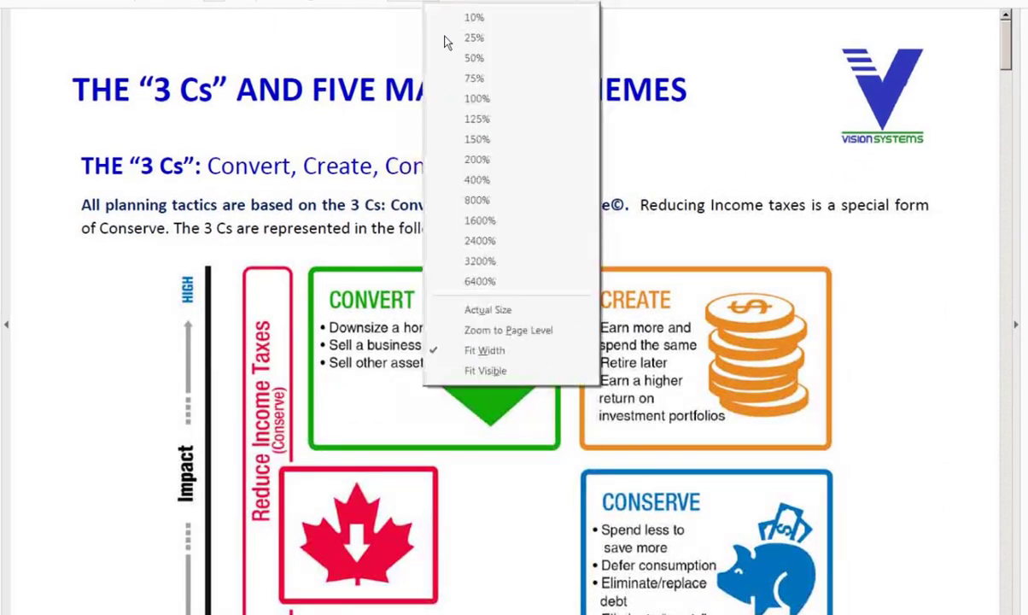
{"action": "left_click", "coordinate": [458, 100]}
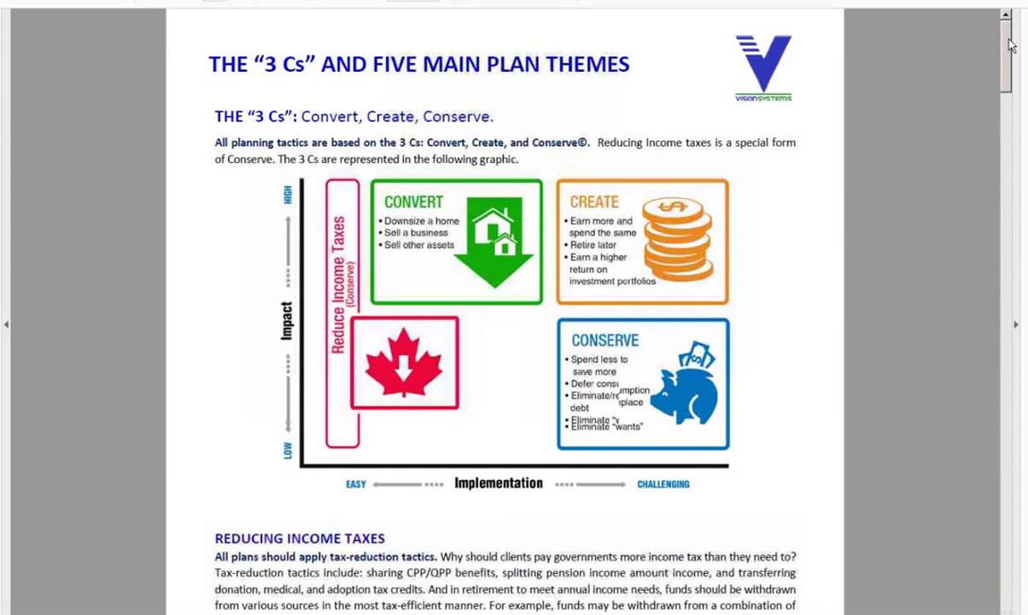
{"action": "left_click_drag", "start_coordinate": [1010, 46], "coordinate": [1016, 256]}
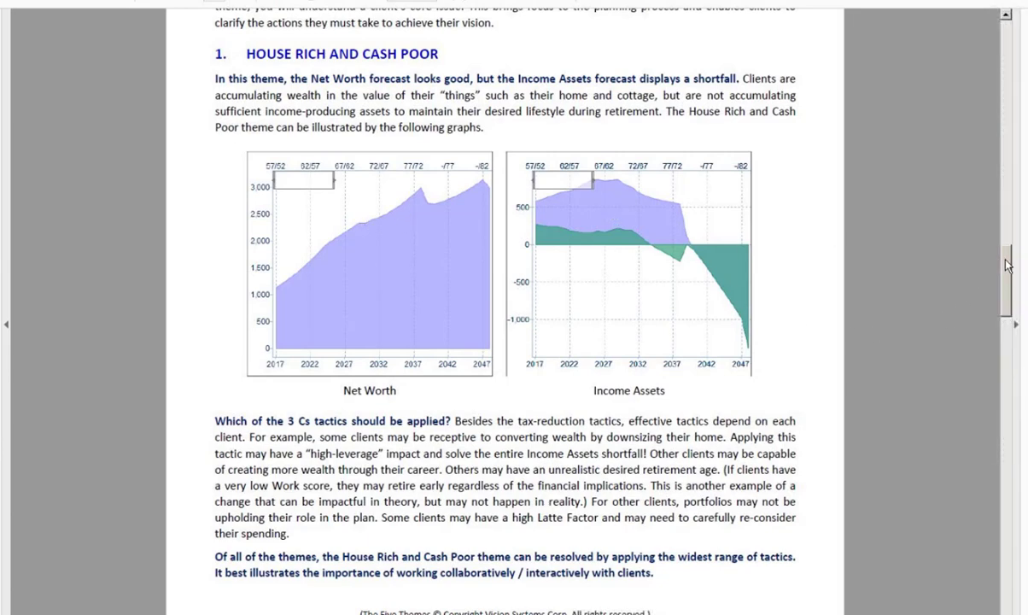
{"action": "left_click_drag", "start_coordinate": [1002, 266], "coordinate": [994, 342]}
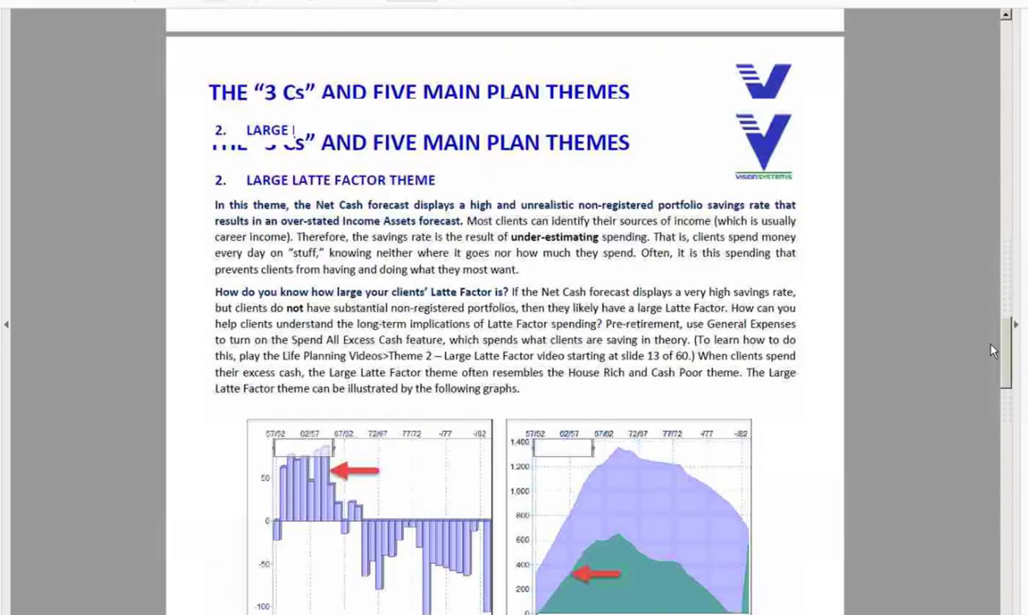
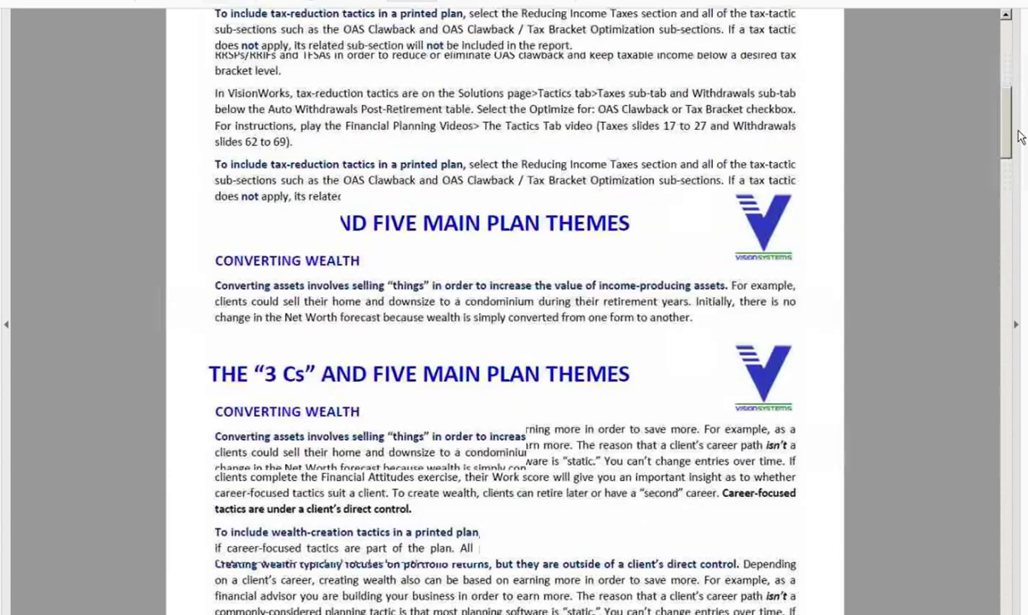
{"action": "scroll", "coordinate": [1018, 160], "scroll_direction": "down", "scroll_amount": 3}
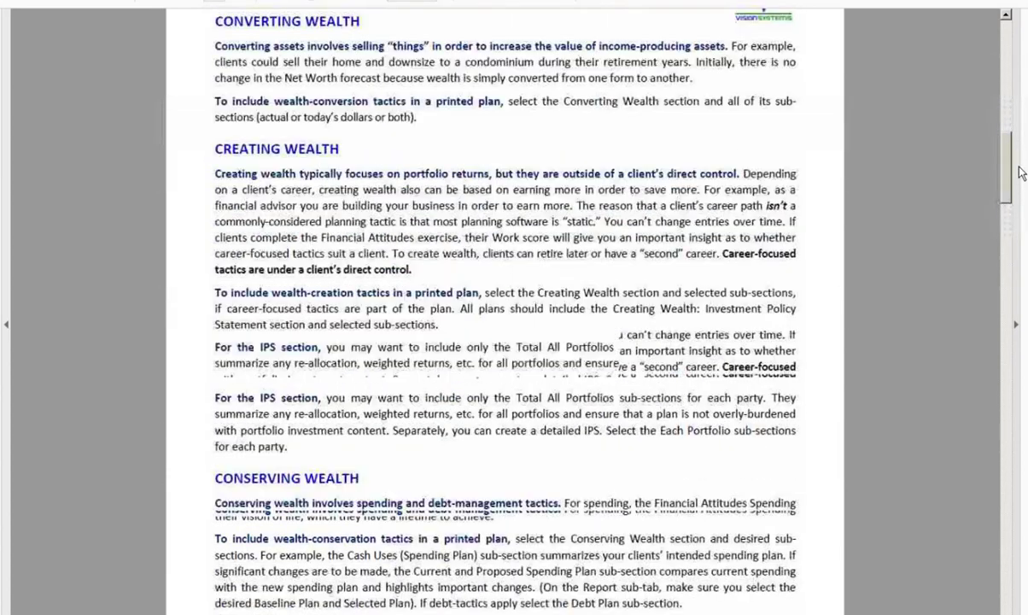
{"action": "scroll", "coordinate": [1018, 181], "scroll_direction": "down", "scroll_amount": 2}
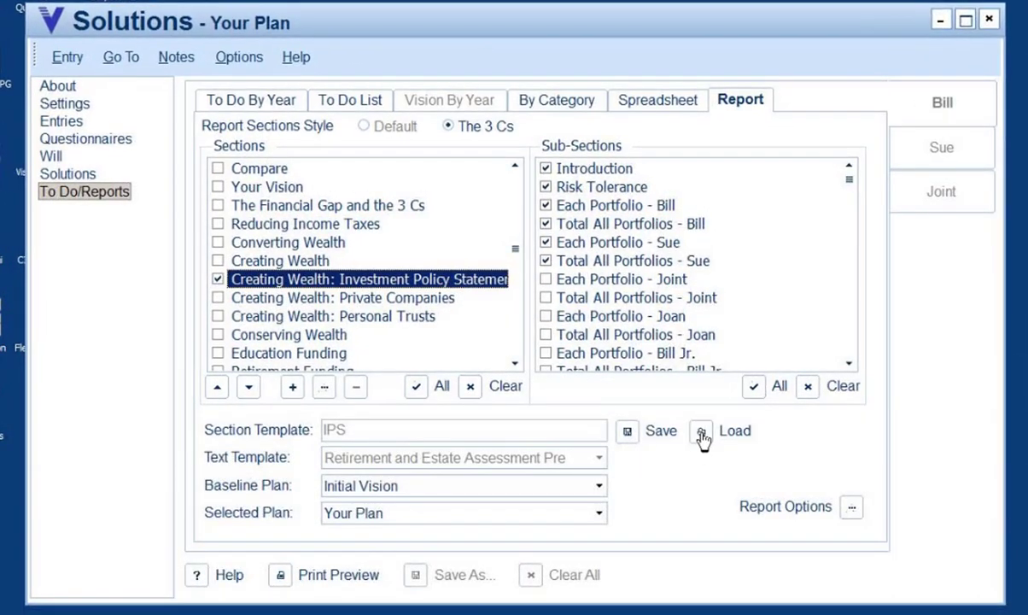
Load the Doctors section template and look through its selected report sections.
{"action": "left_click", "coordinate": [669, 430]}
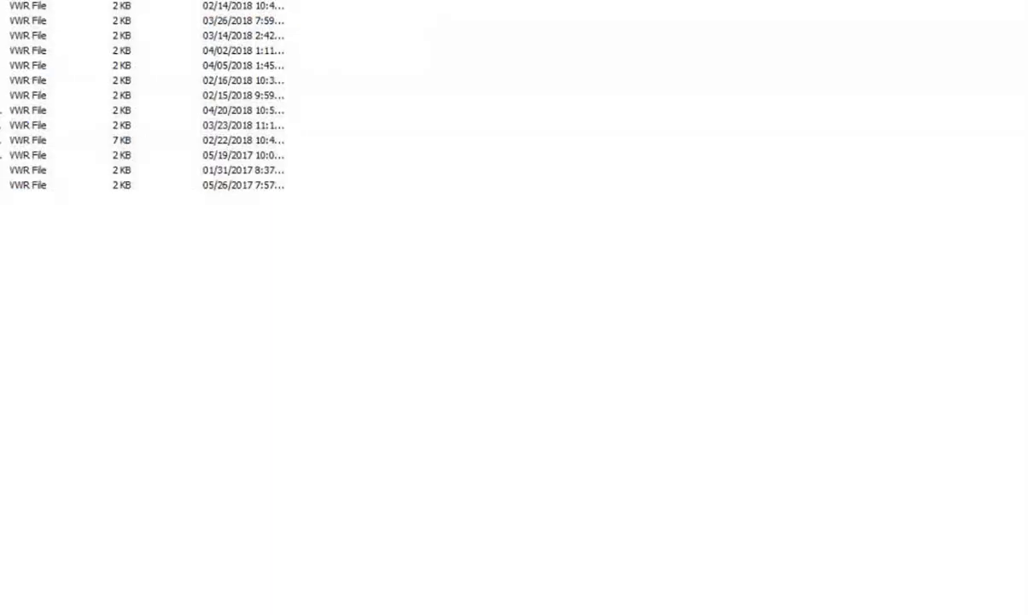
{"action": "key", "text": "Down"}
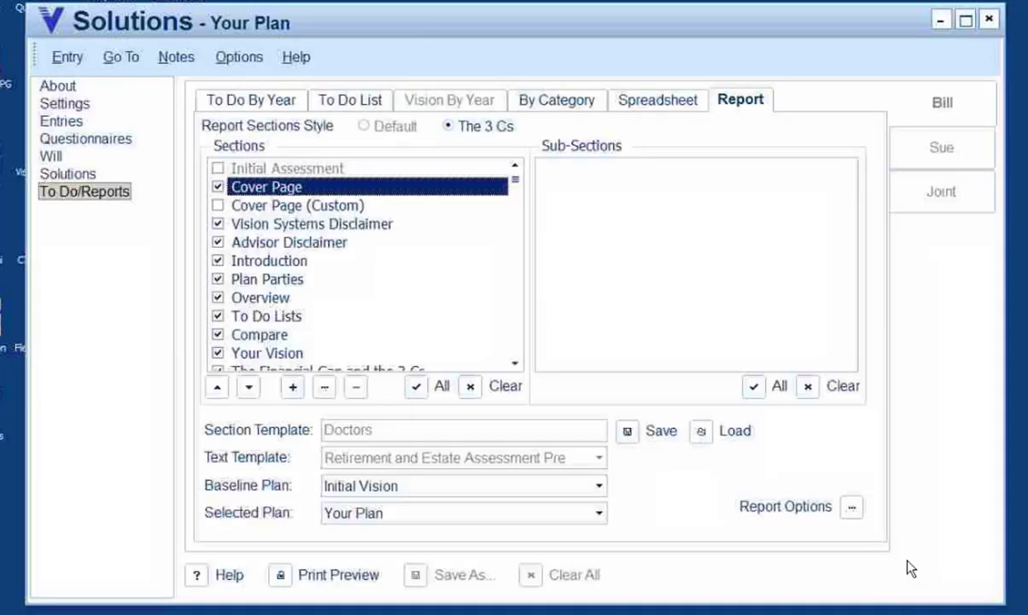
{"action": "left_click", "coordinate": [515, 364]}
{"action": "left_click", "coordinate": [515, 364]}
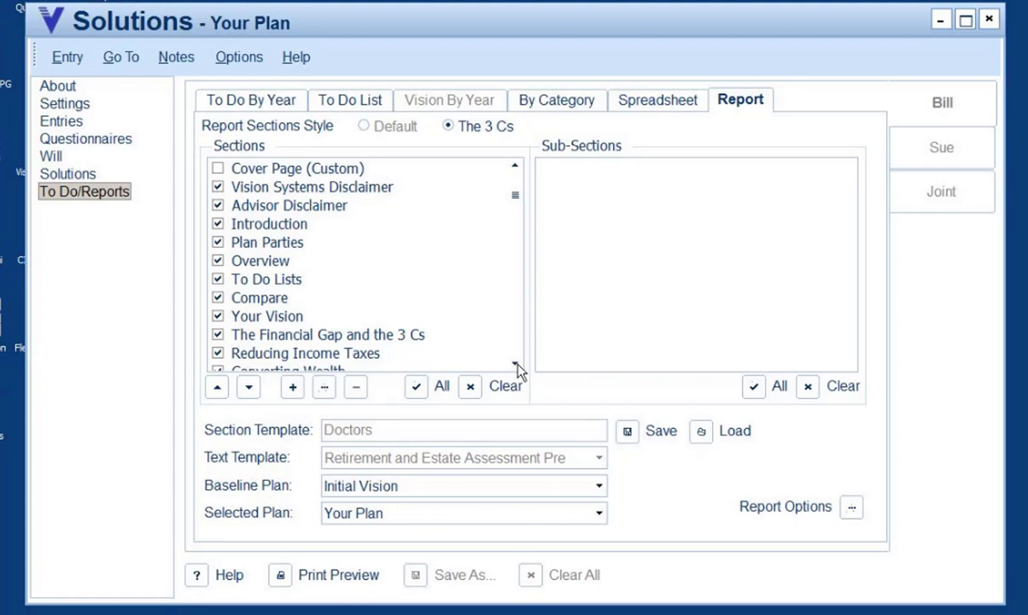
{"action": "scroll", "coordinate": [518, 369], "scroll_direction": "down", "scroll_amount": 2}
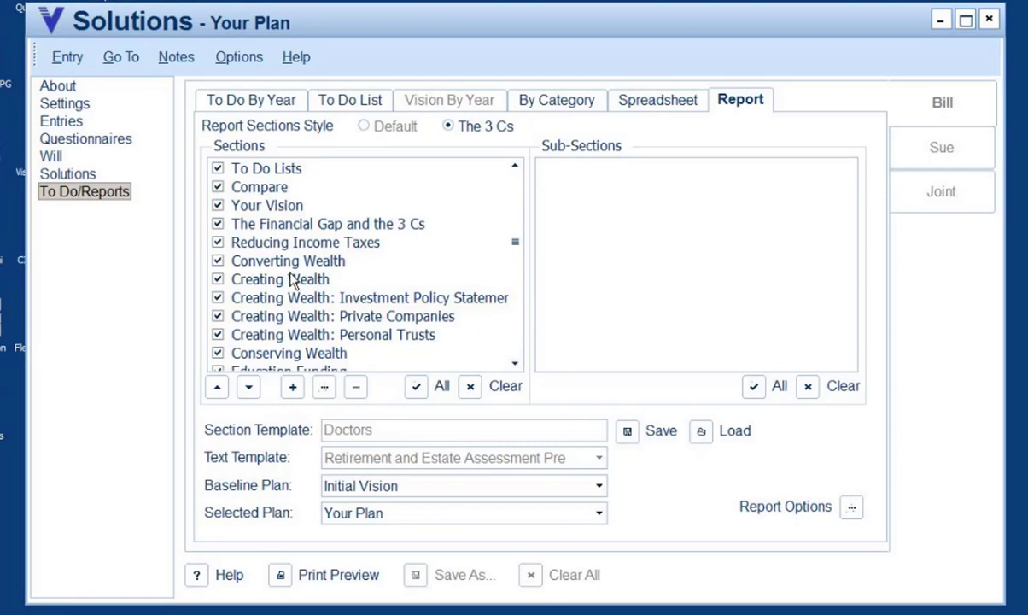
Check the sub-sections of Converting Wealth, Creating Wealth: Investment Policy Statement, Reducing Income Taxes, and Conserving Wealth.
{"action": "left_click", "coordinate": [260, 261]}
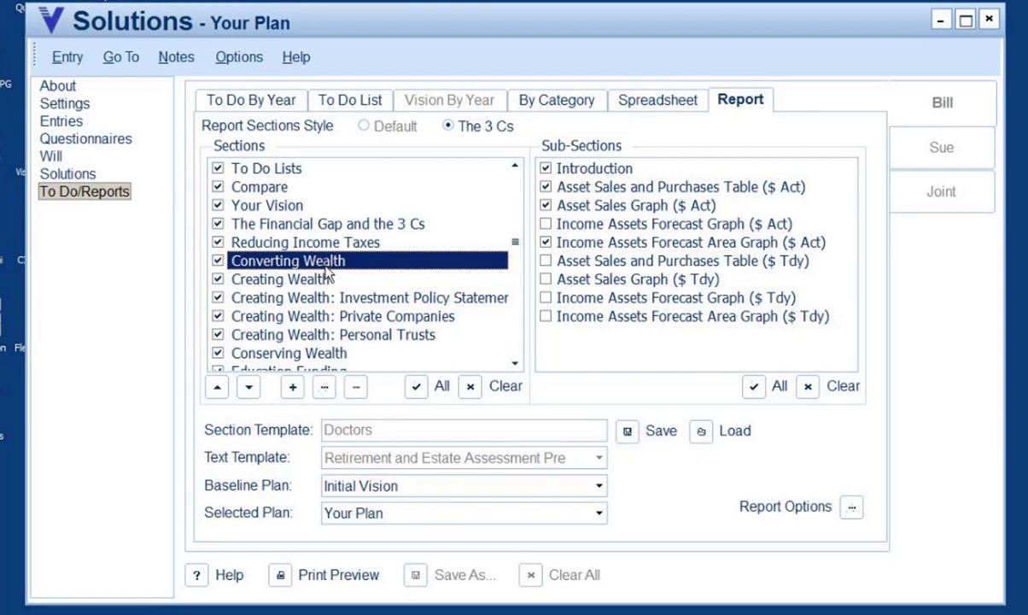
{"action": "left_click", "coordinate": [326, 299]}
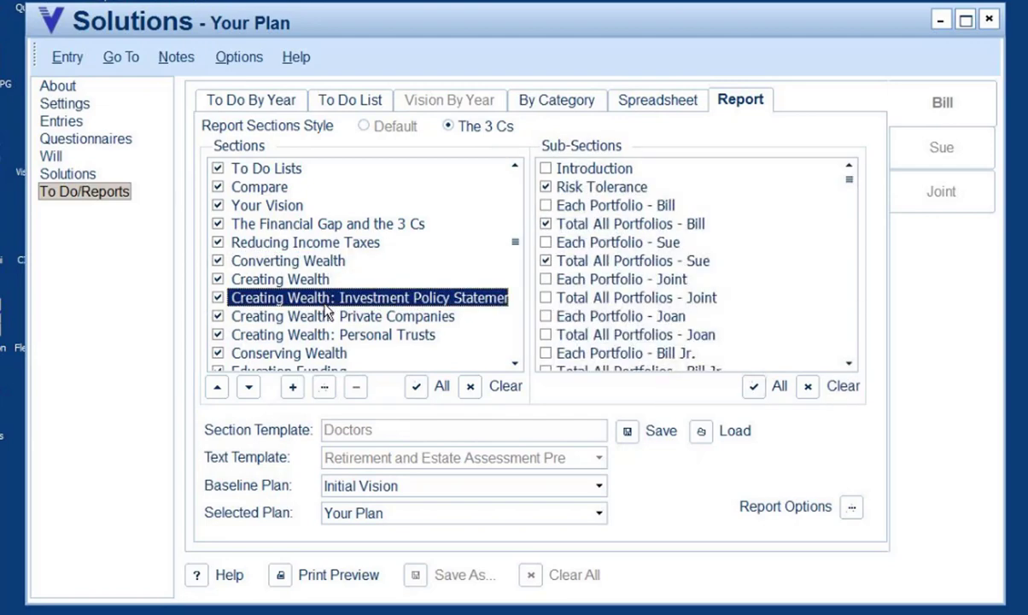
{"action": "scroll", "coordinate": [518, 249], "scroll_direction": "down", "scroll_amount": 2}
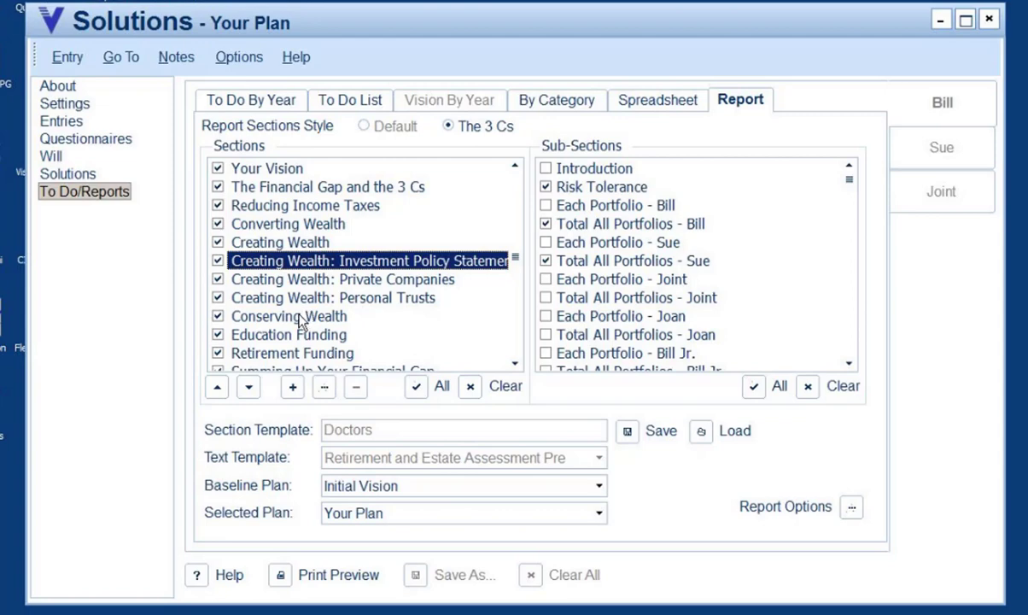
{"action": "left_click", "coordinate": [277, 208]}
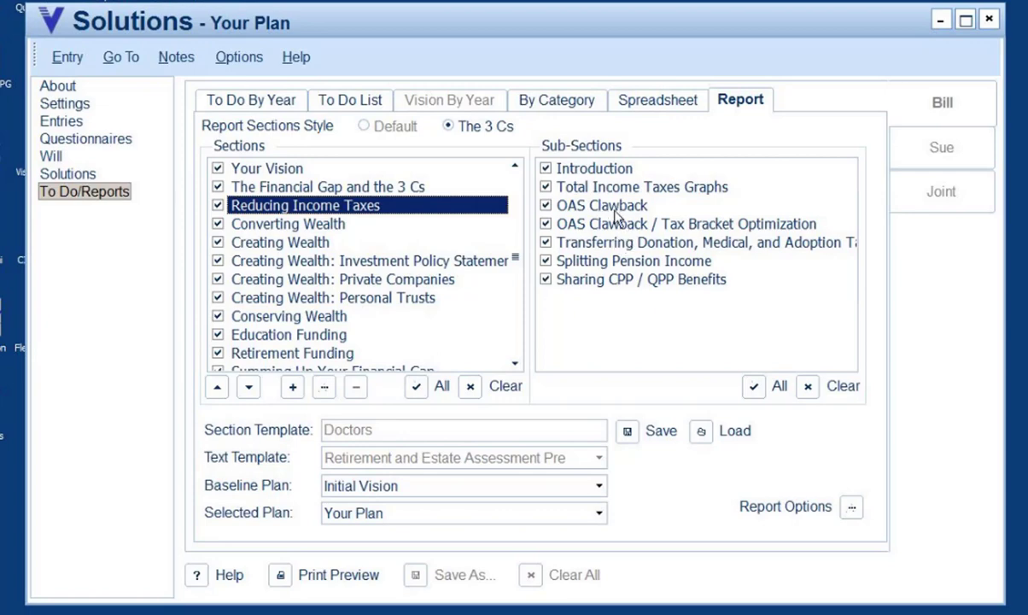
{"action": "left_click", "coordinate": [309, 315]}
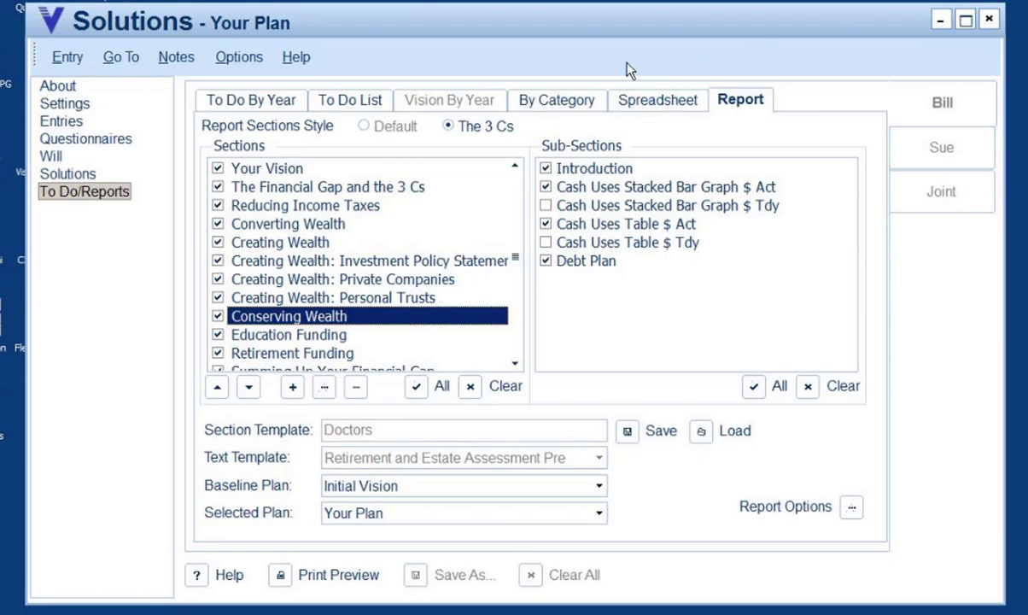
Review the plan's estate solution, including the first client's registered plans/annuities and the estate tables of both clients.
{"action": "left_click", "coordinate": [75, 176]}
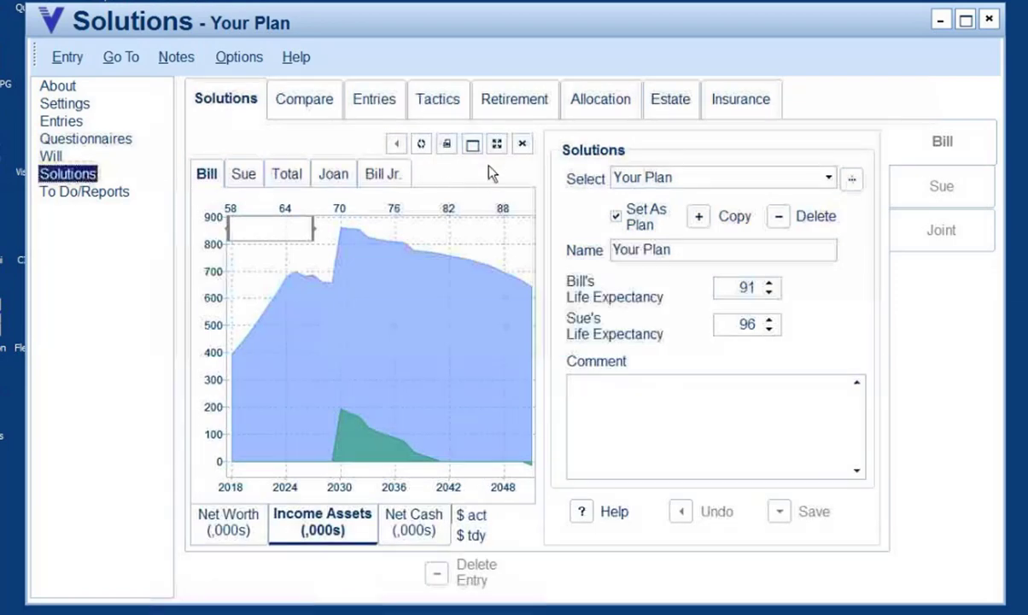
{"action": "left_click", "coordinate": [670, 101]}
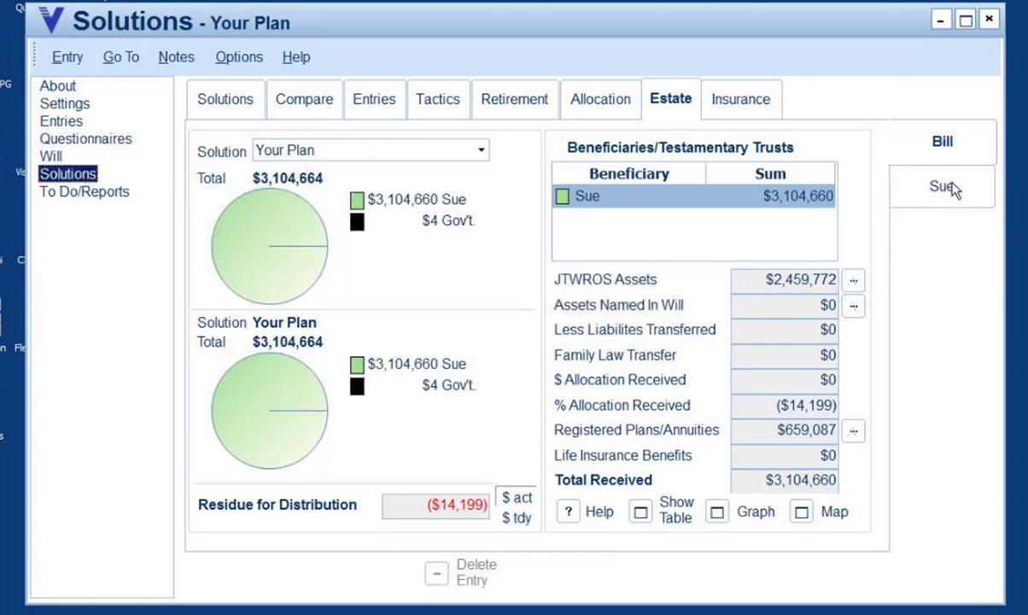
{"action": "left_click", "coordinate": [852, 432]}
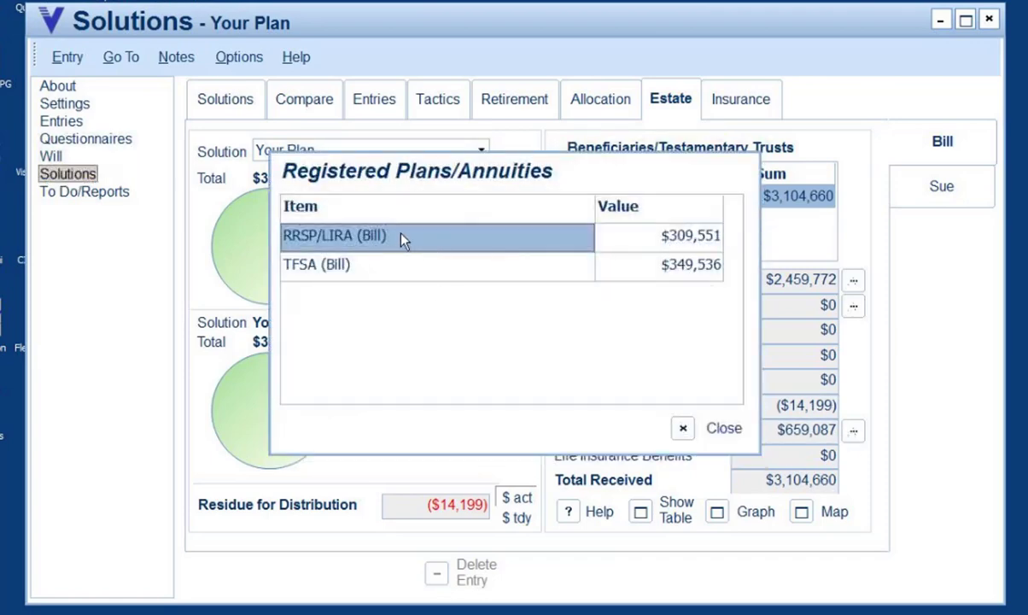
{"action": "left_click", "coordinate": [696, 427]}
{"action": "left_click", "coordinate": [640, 512]}
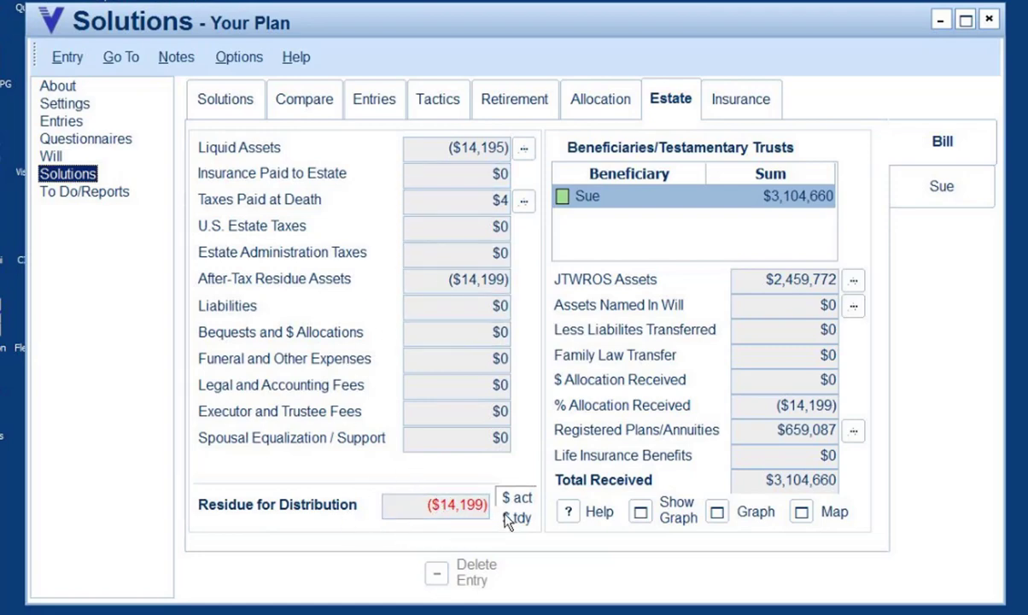
{"action": "left_click", "coordinate": [945, 191]}
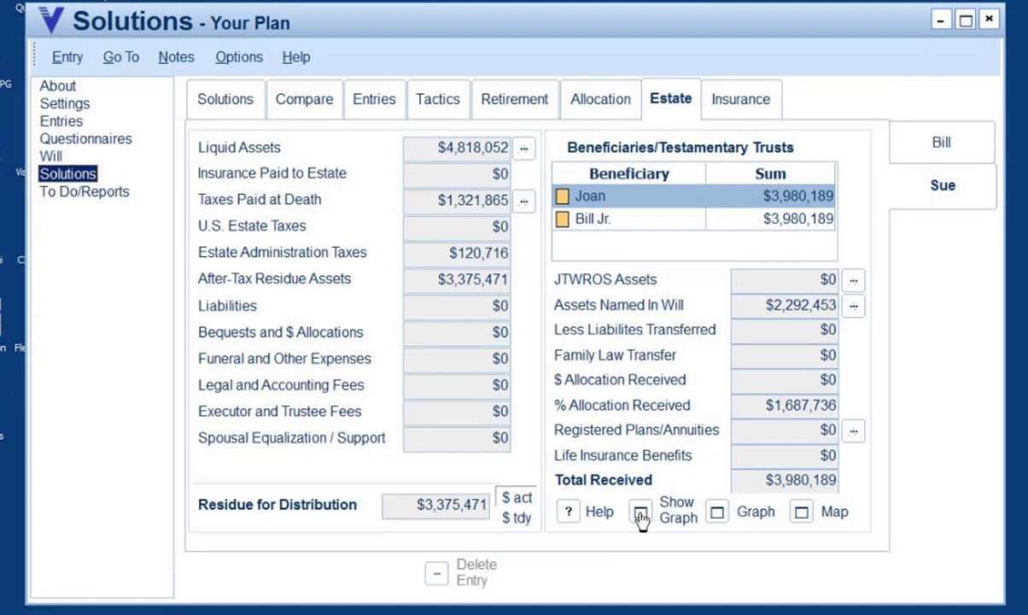
Check both clients' auto withdrawal tactics and display the RRIF/LIF/LRIF withdrawals of the first client's RRSP/LIRA entry.
{"action": "left_click", "coordinate": [436, 102]}
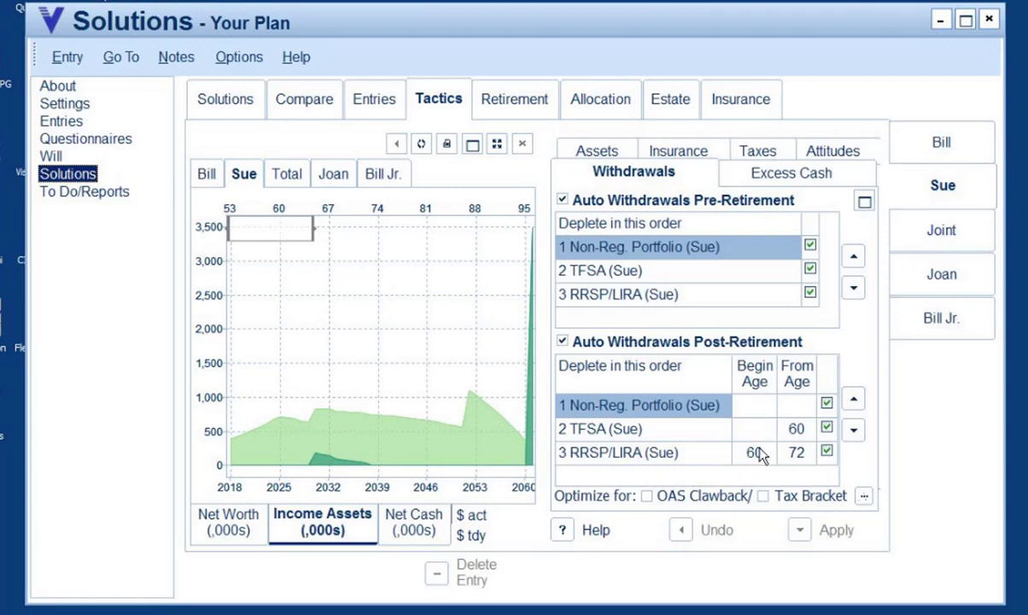
{"action": "left_click", "coordinate": [931, 155]}
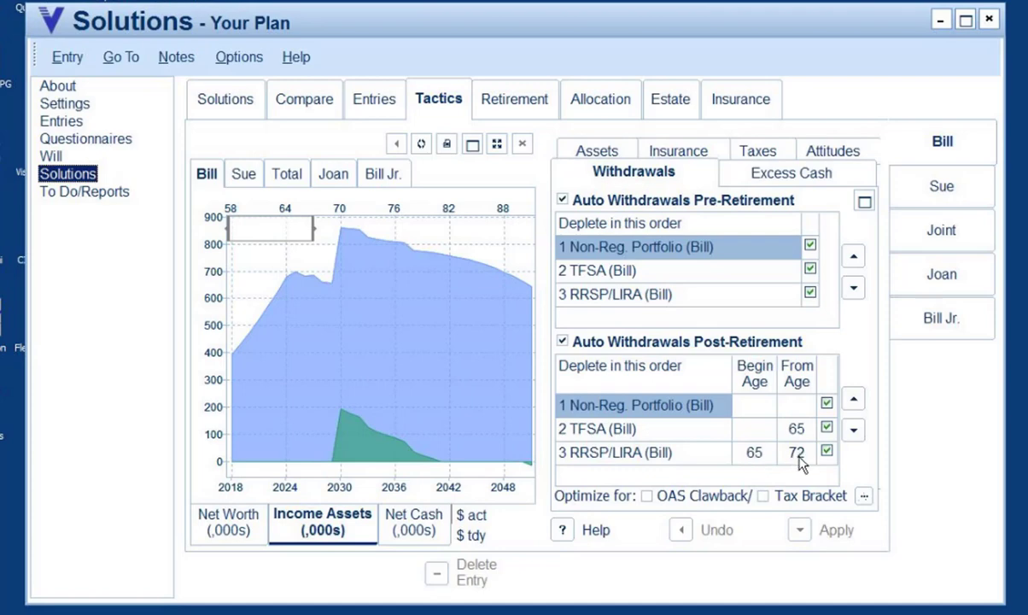
{"action": "left_click", "coordinate": [392, 103]}
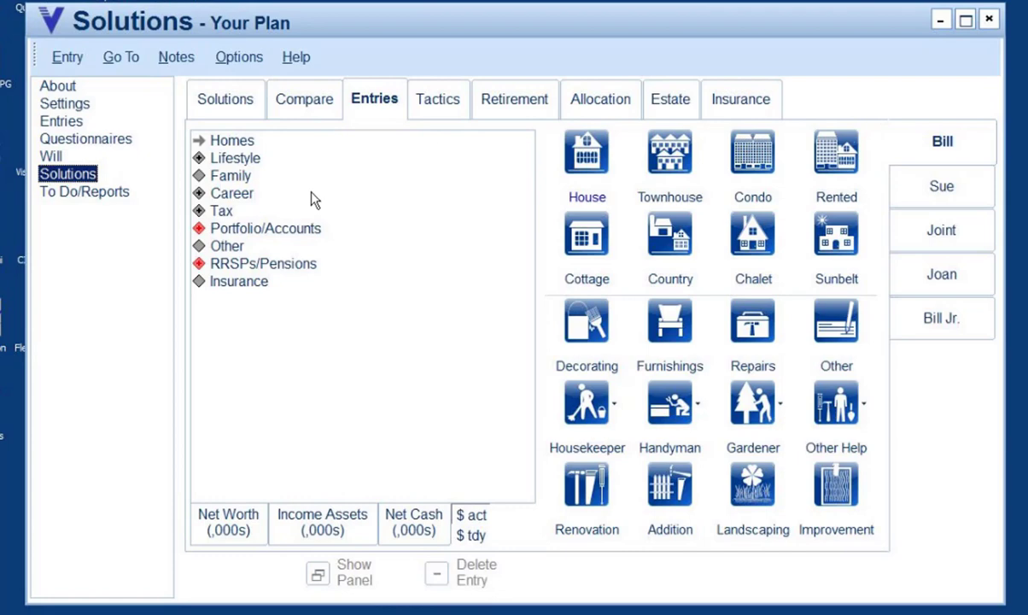
{"action": "left_click", "coordinate": [214, 263]}
{"action": "left_click", "coordinate": [242, 284]}
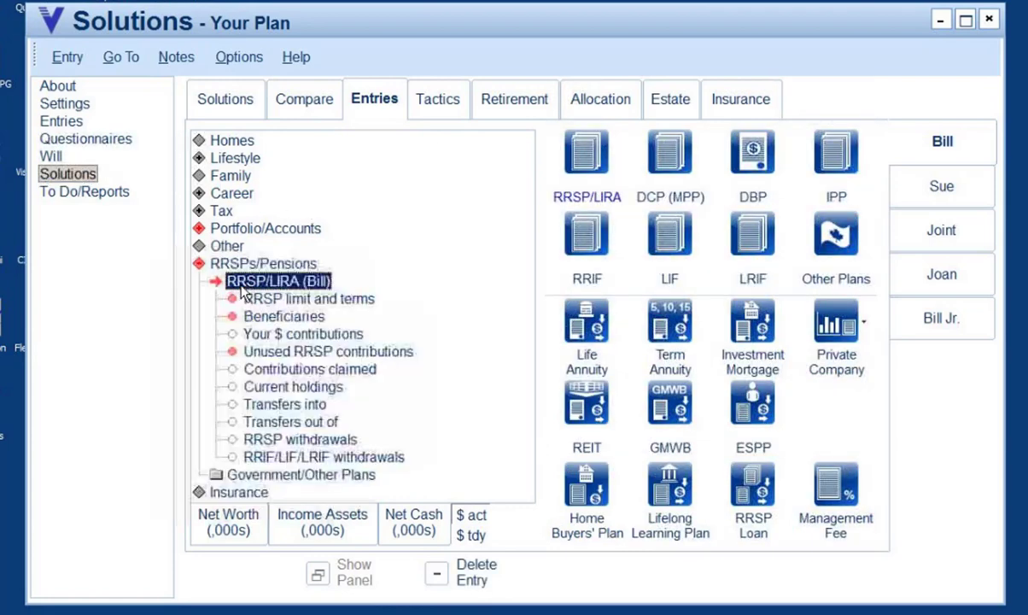
{"action": "left_click", "coordinate": [314, 457]}
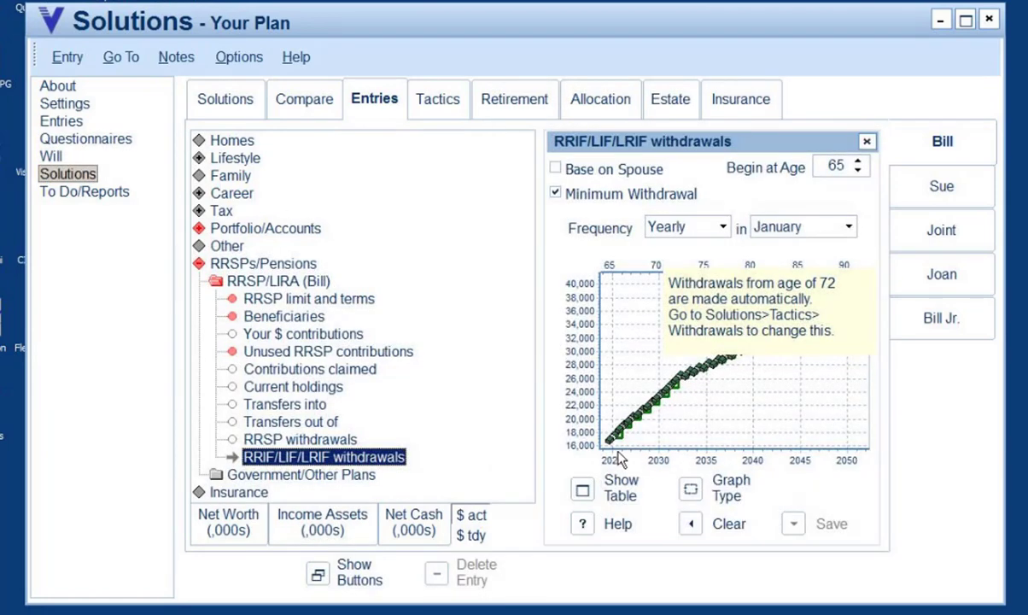
Raise the first client's RRIF withdrawal to $25,000 in 2025 and the next two years to about $24,000, and save the entry.
{"action": "mouse_move", "coordinate": [611, 440]}
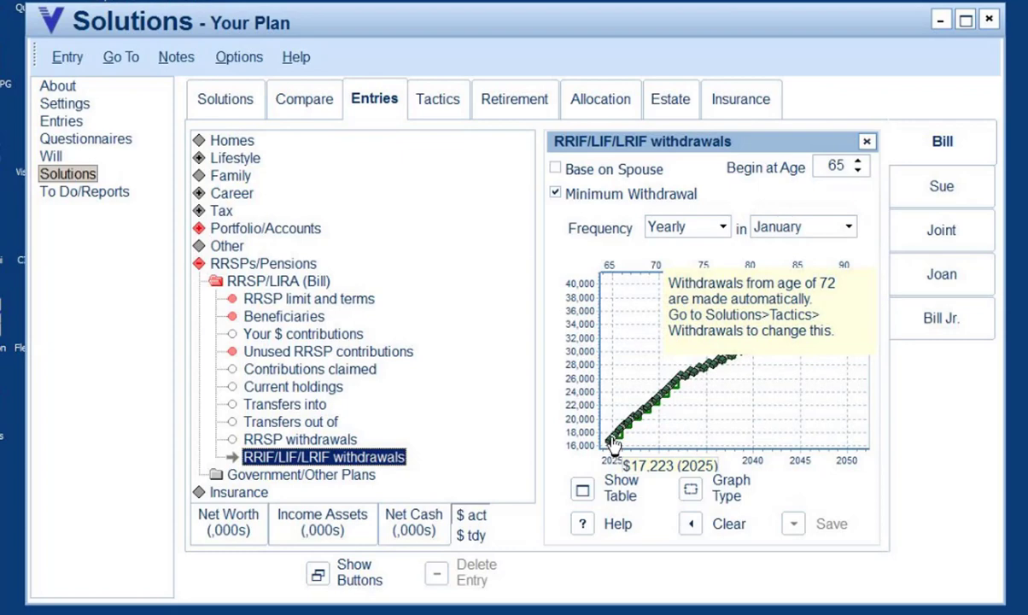
{"action": "left_click", "coordinate": [611, 441]}
{"action": "left_click_drag", "start_coordinate": [619, 438], "coordinate": [630, 410]}
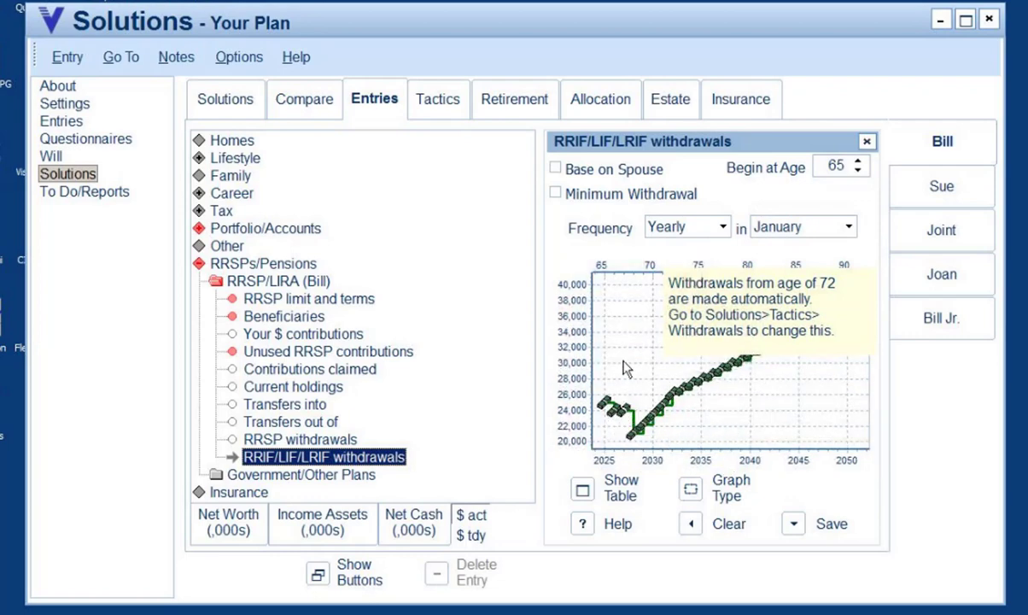
{"action": "left_click", "coordinate": [791, 527]}
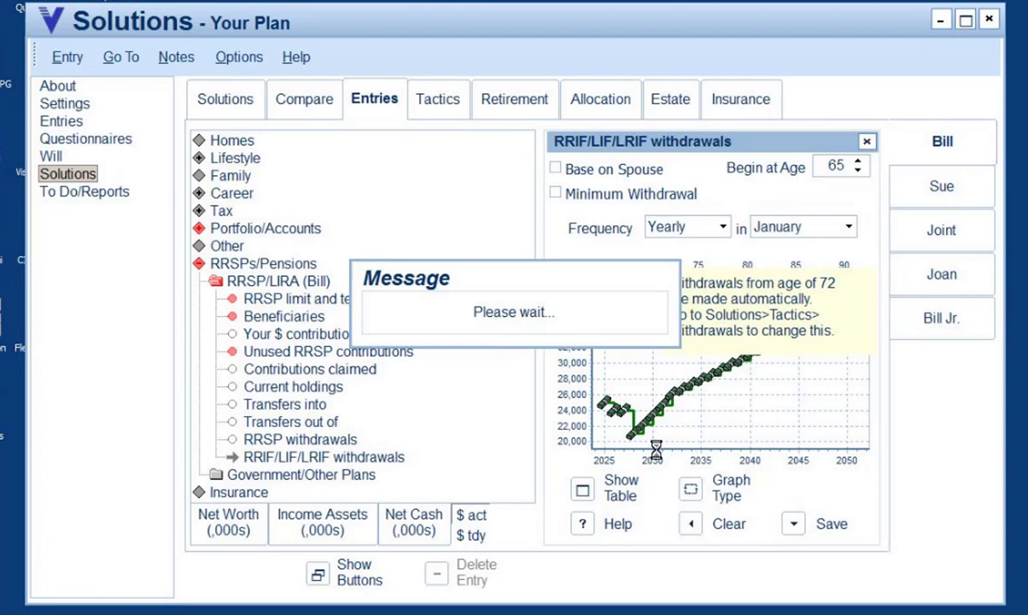
{"action": "mouse_move", "coordinate": [602, 404]}
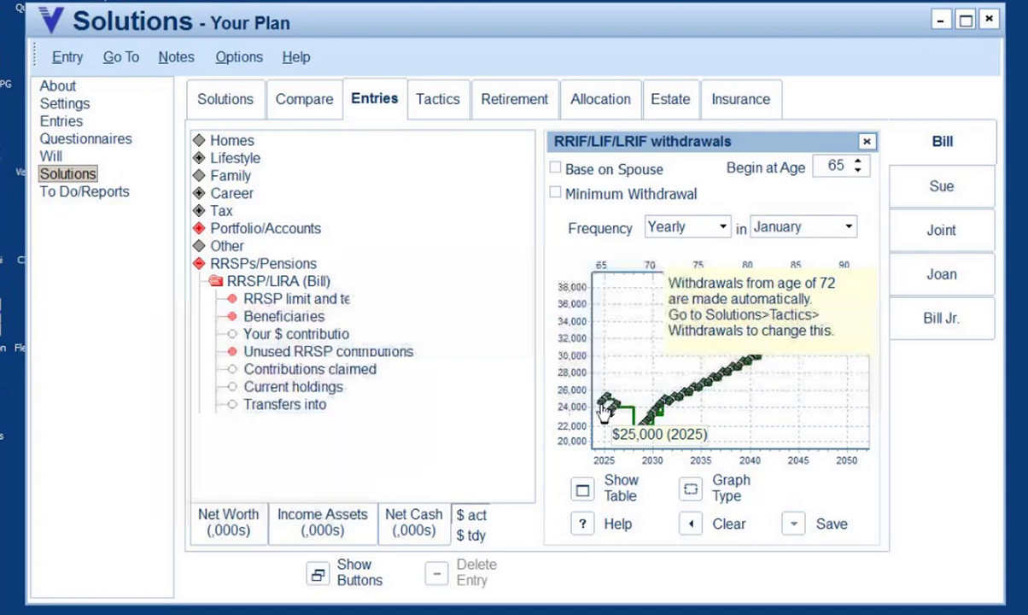
In the post-retirement auto withdrawals, set the From Age of the first client's RRSP/LIRA to 65.
{"action": "left_click", "coordinate": [439, 100]}
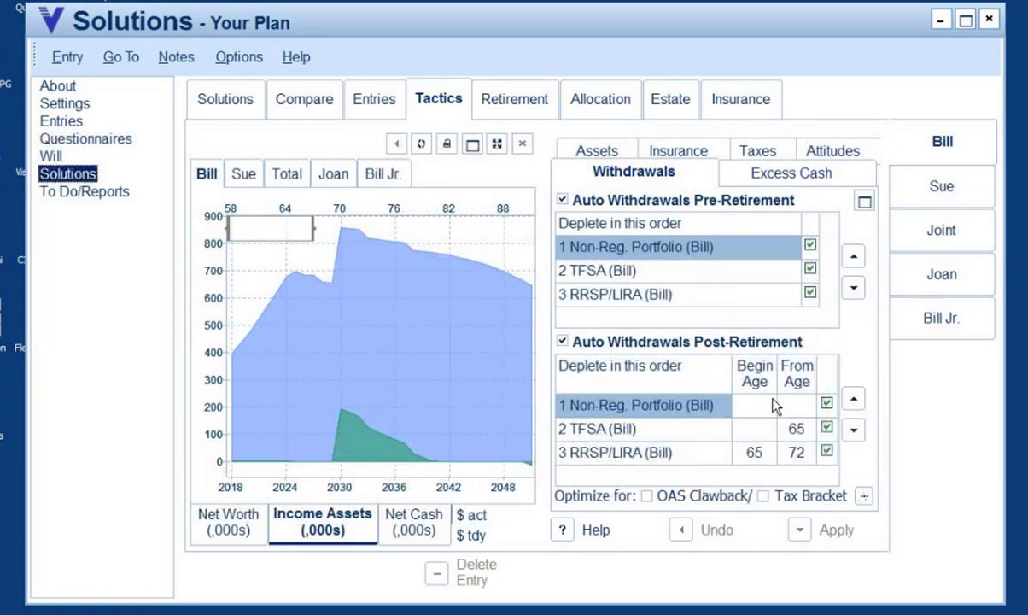
{"action": "left_click", "coordinate": [800, 462]}
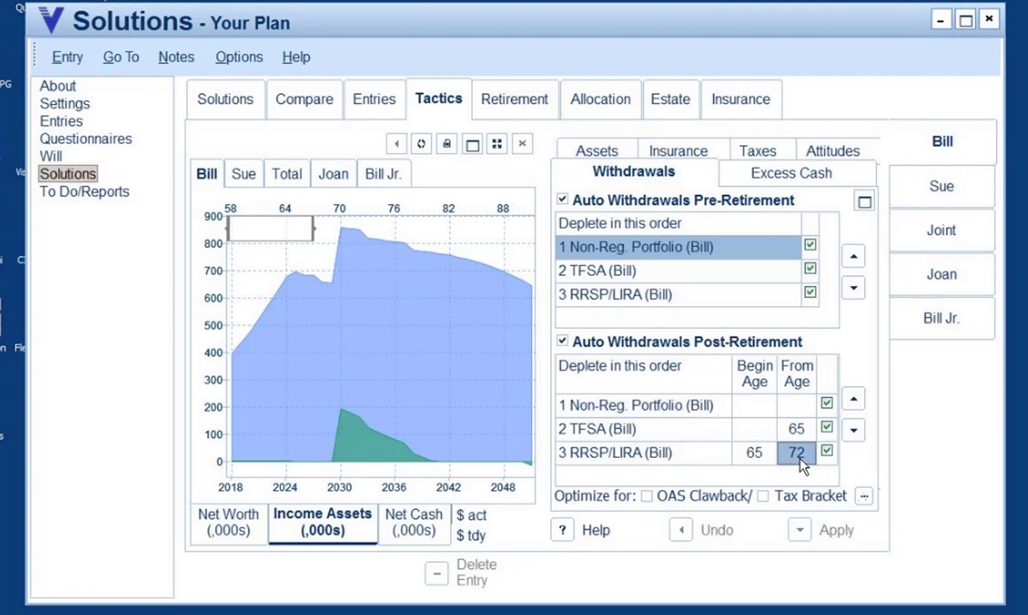
{"action": "type", "text": "65"}
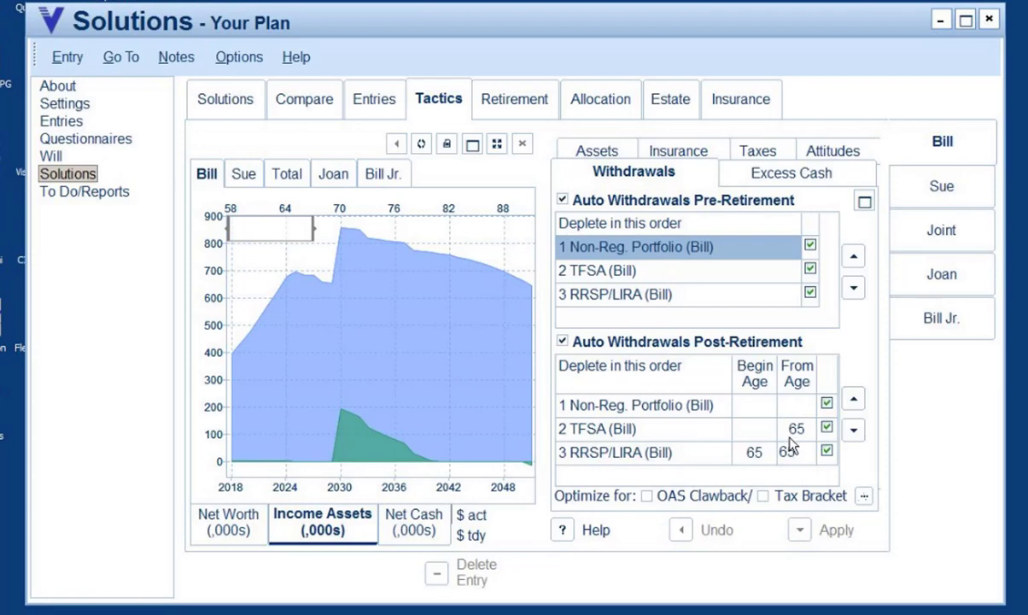
{"action": "left_click", "coordinate": [790, 434]}
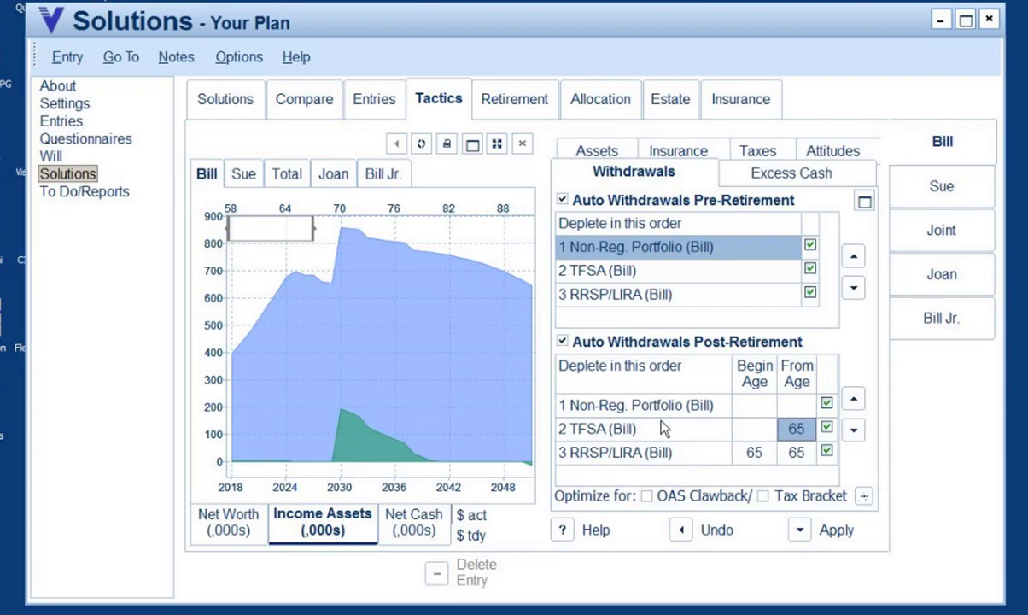
Reorder the post-retirement depletion to RRSP/LIRA first, TFSA second and Non-Reg. Portfolio third.
{"action": "left_click", "coordinate": [639, 460]}
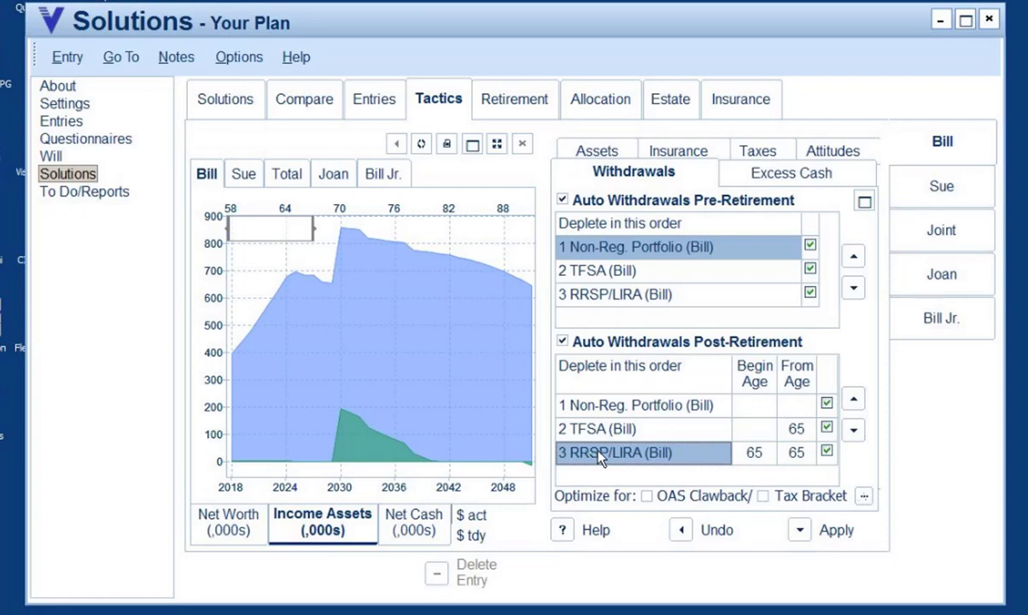
{"action": "left_click", "coordinate": [850, 405]}
{"action": "left_click", "coordinate": [851, 403]}
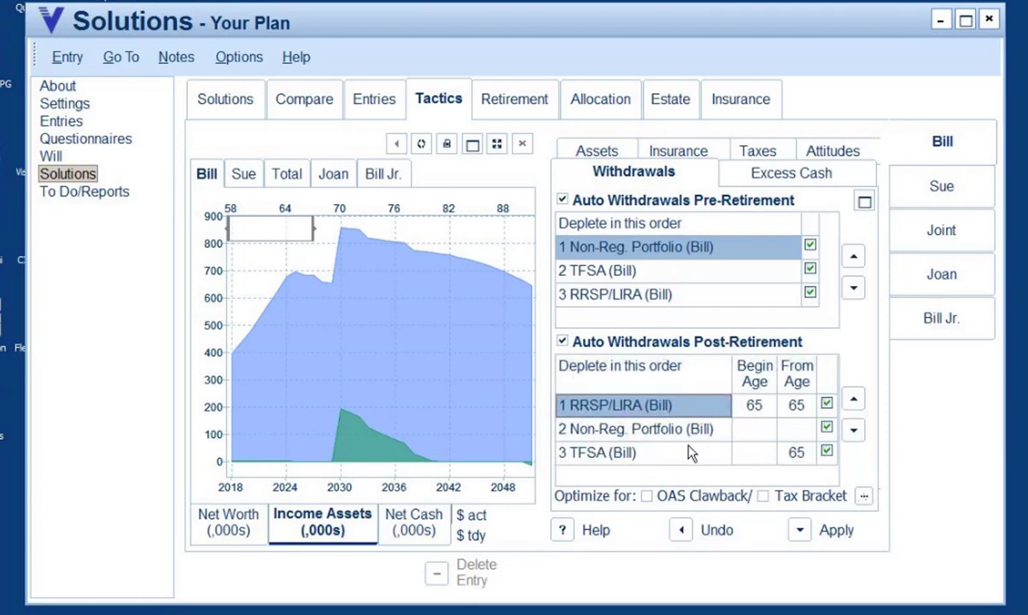
{"action": "left_click", "coordinate": [647, 461]}
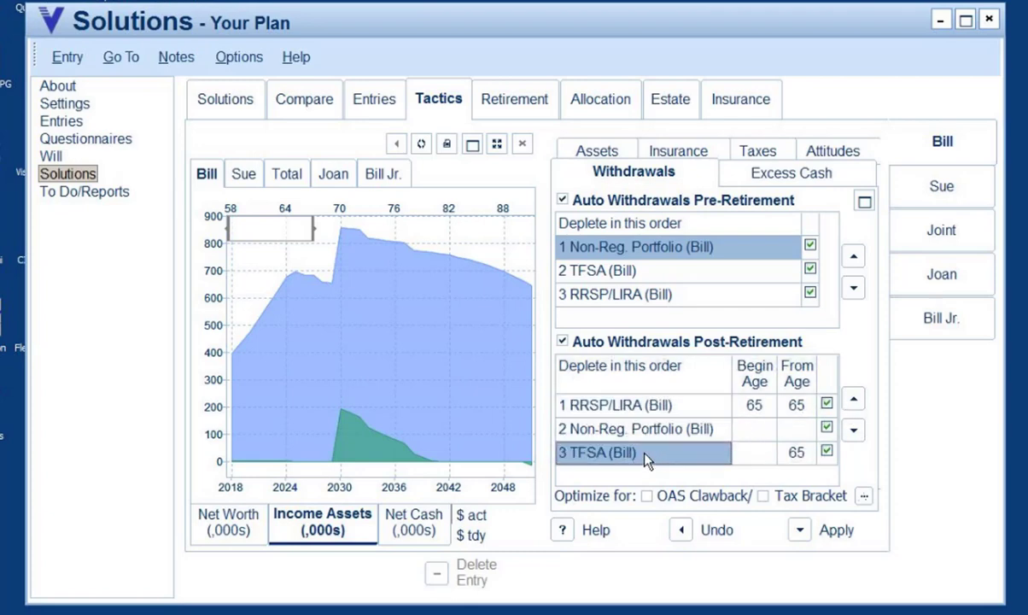
{"action": "left_click", "coordinate": [851, 403]}
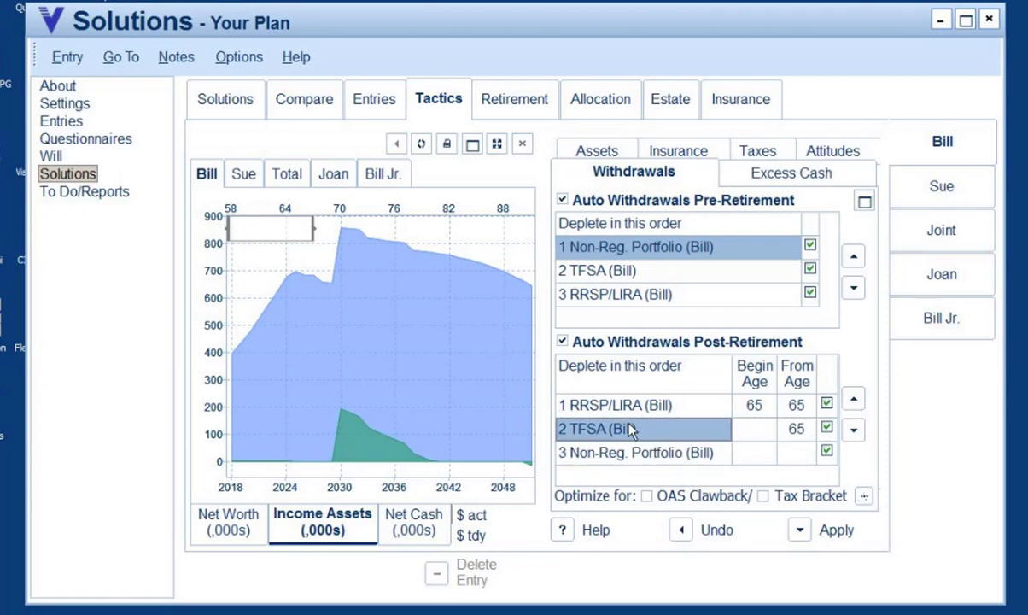
Optimize the withdrawals for Tax Bracket up to the First Bracket and apply the tactics.
{"action": "left_click", "coordinate": [764, 497]}
{"action": "left_click", "coordinate": [864, 497]}
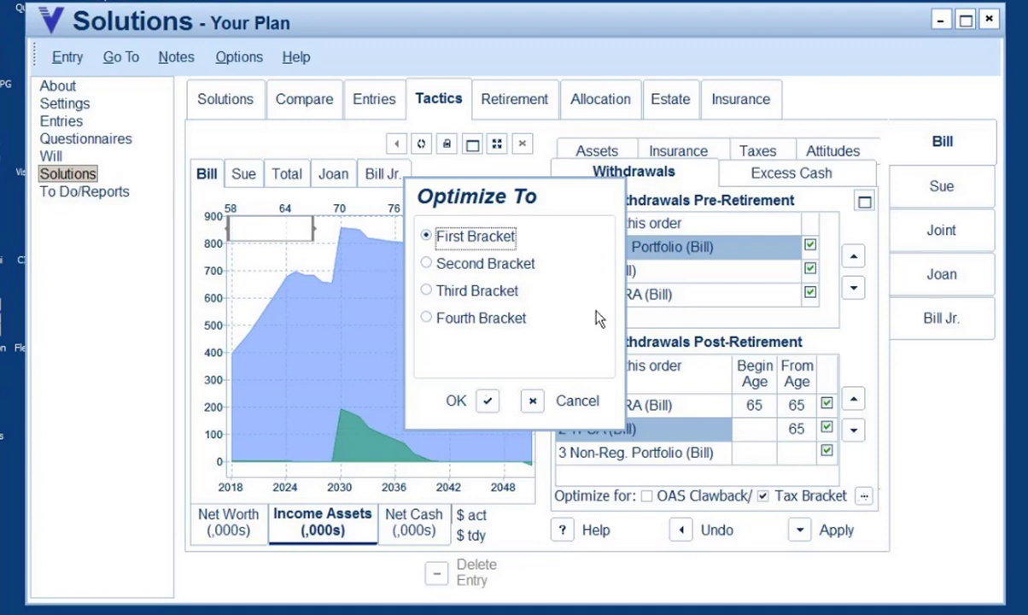
{"action": "left_click", "coordinate": [491, 407]}
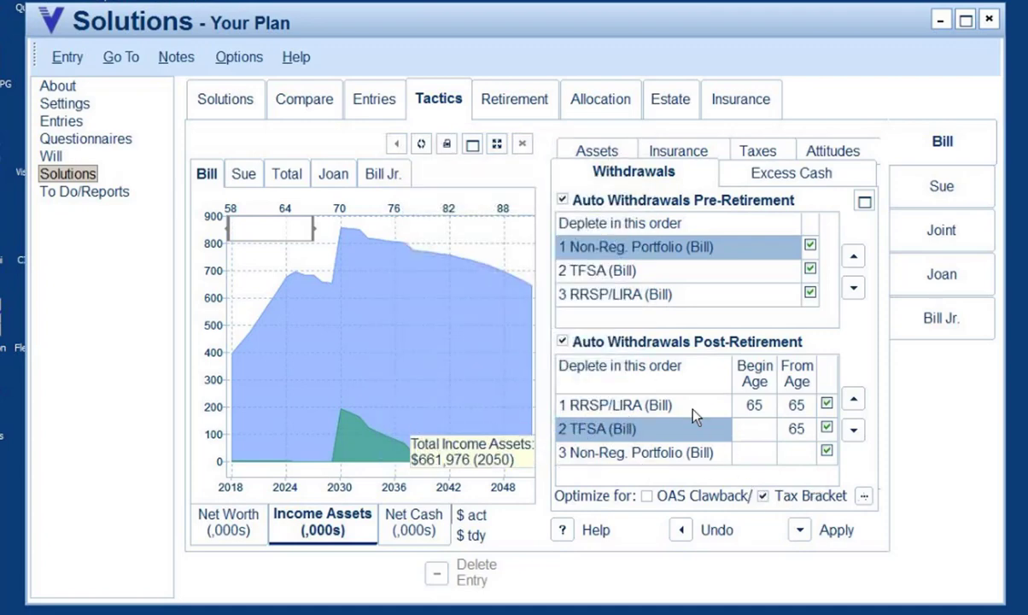
{"action": "left_click", "coordinate": [799, 529]}
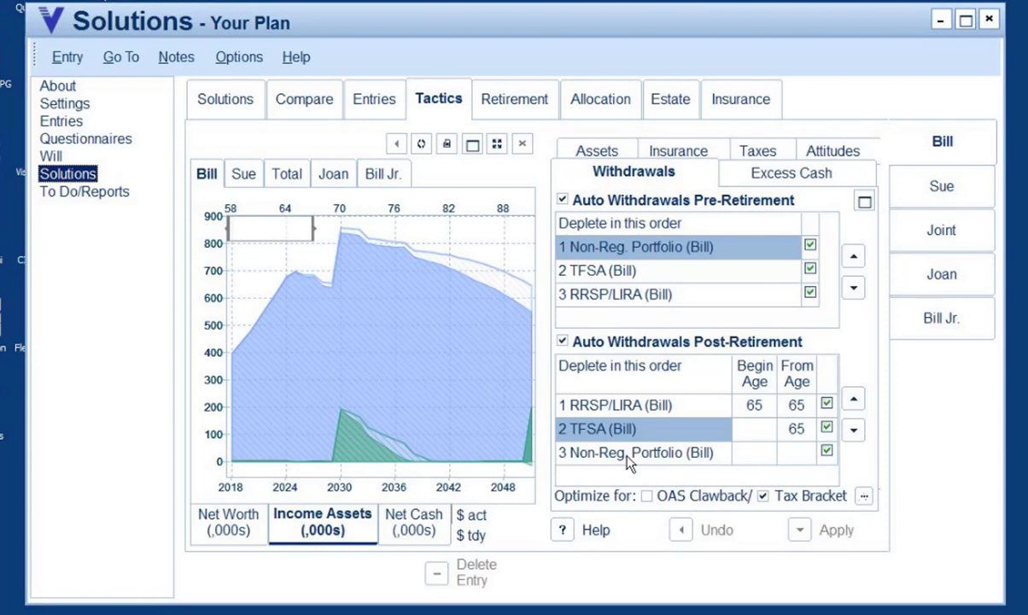
Review the first client's estate results as a table, and return to the withdrawal tactics.
{"action": "left_click", "coordinate": [679, 99]}
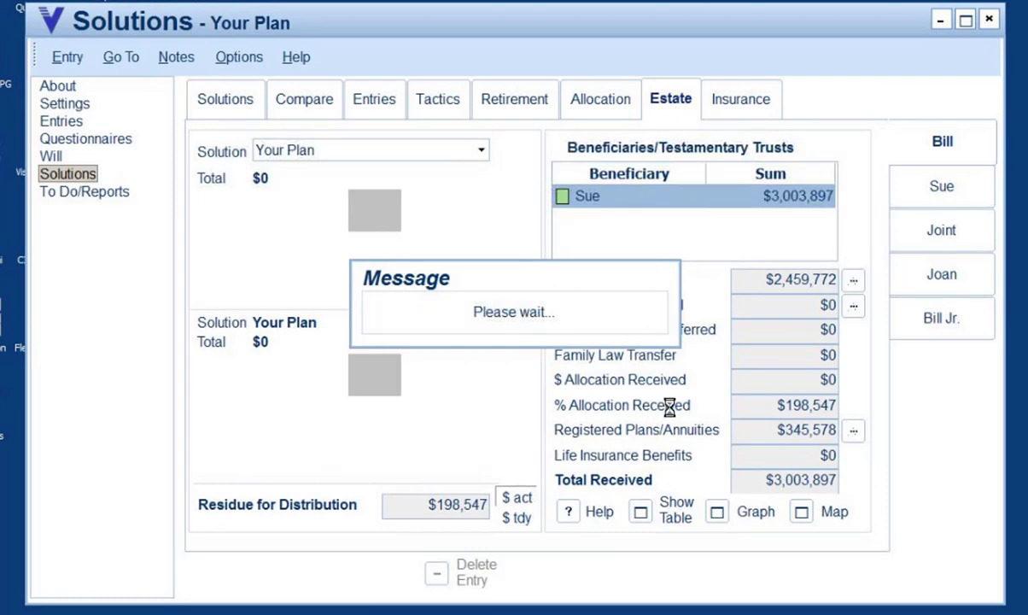
{"action": "left_click", "coordinate": [896, 292]}
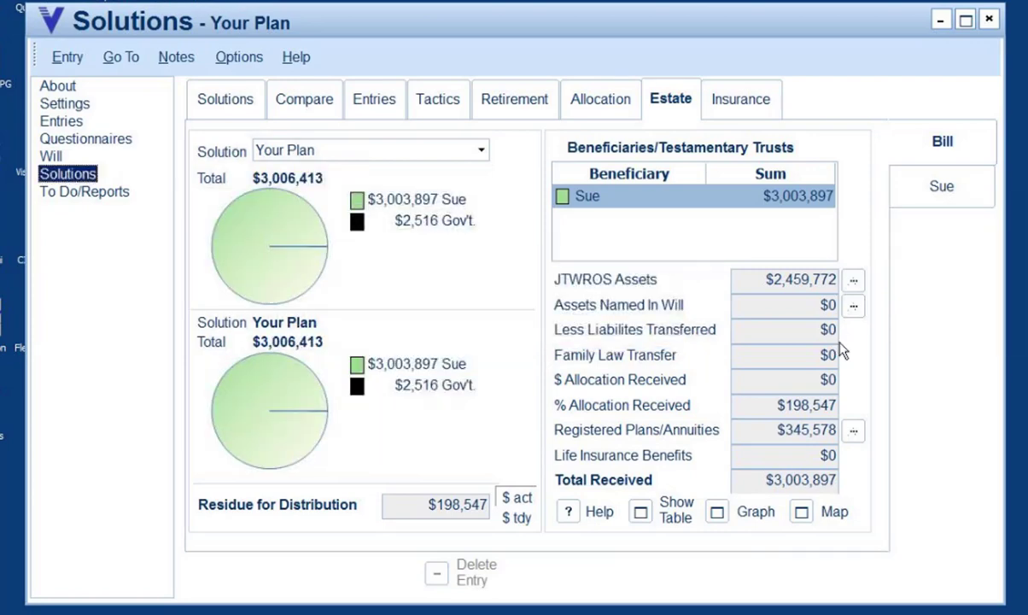
{"action": "left_click", "coordinate": [642, 511]}
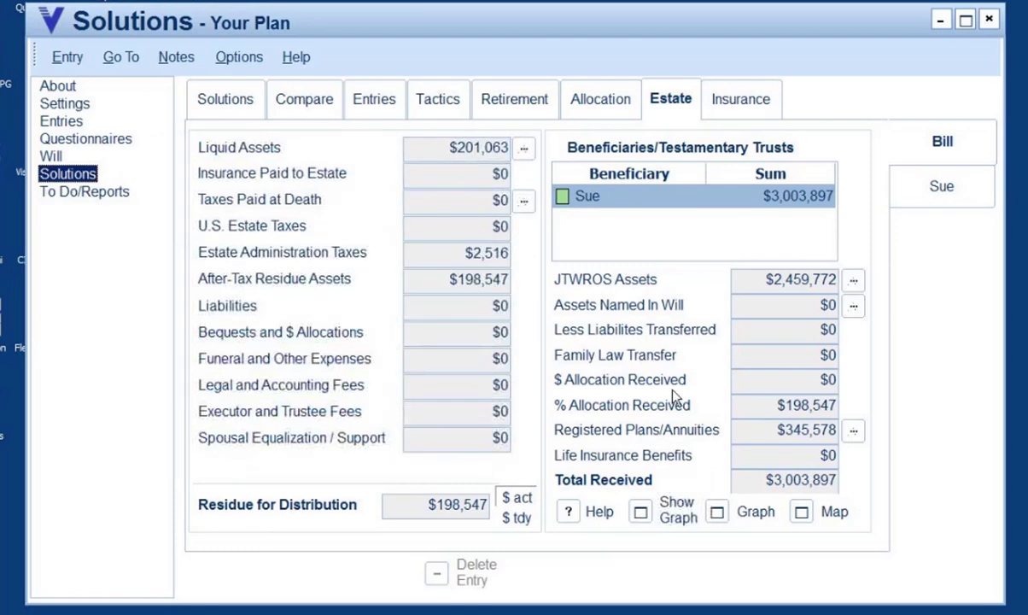
{"action": "left_click", "coordinate": [447, 104]}
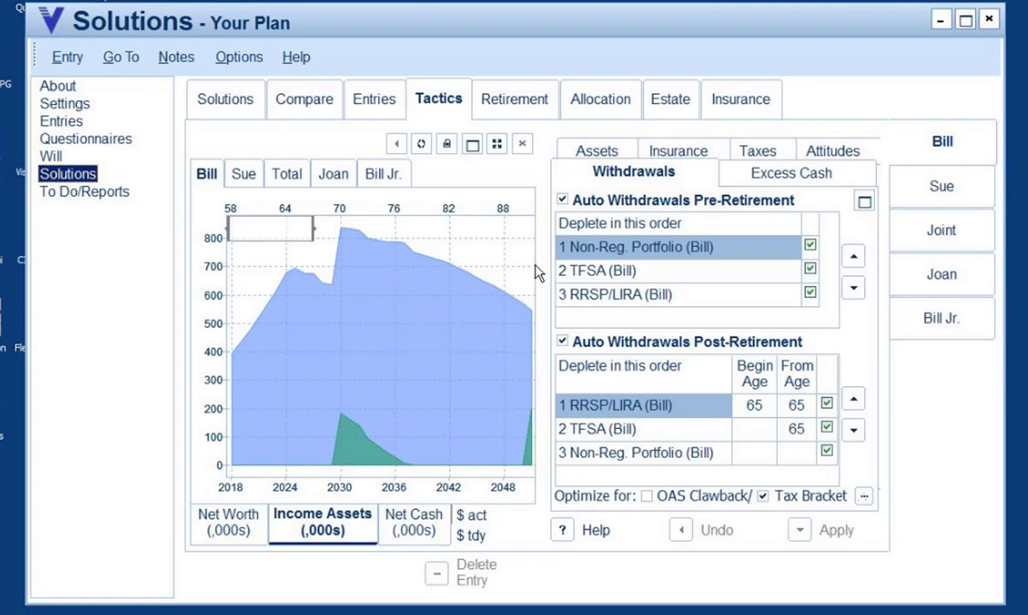
{"action": "mouse_move", "coordinate": [491, 295]}
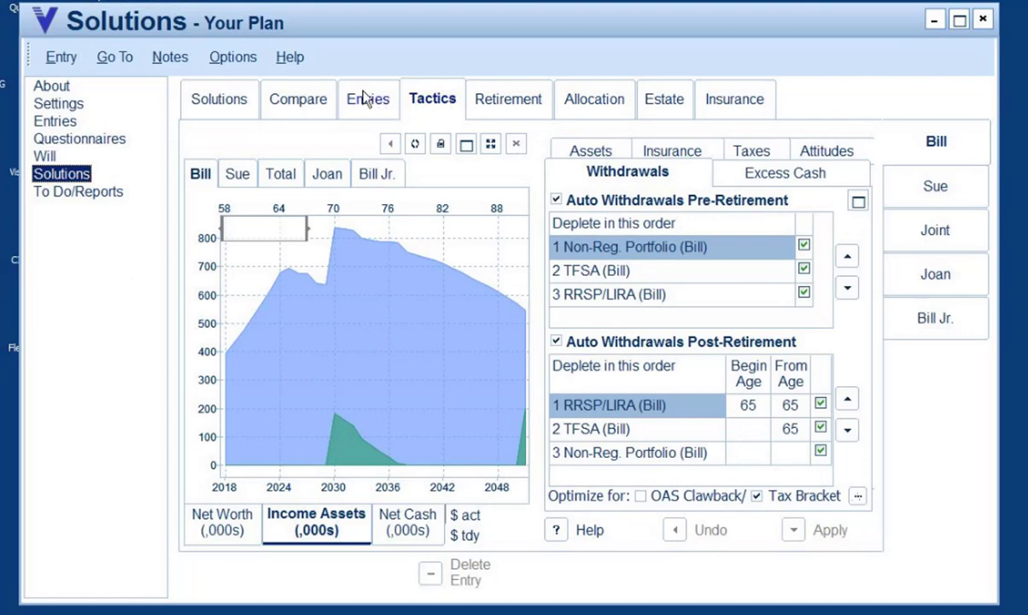
Open the plan's report section settings, declining to re-optimize tax credits and the CPP/QPP and pension income split.
{"action": "left_click", "coordinate": [75, 192]}
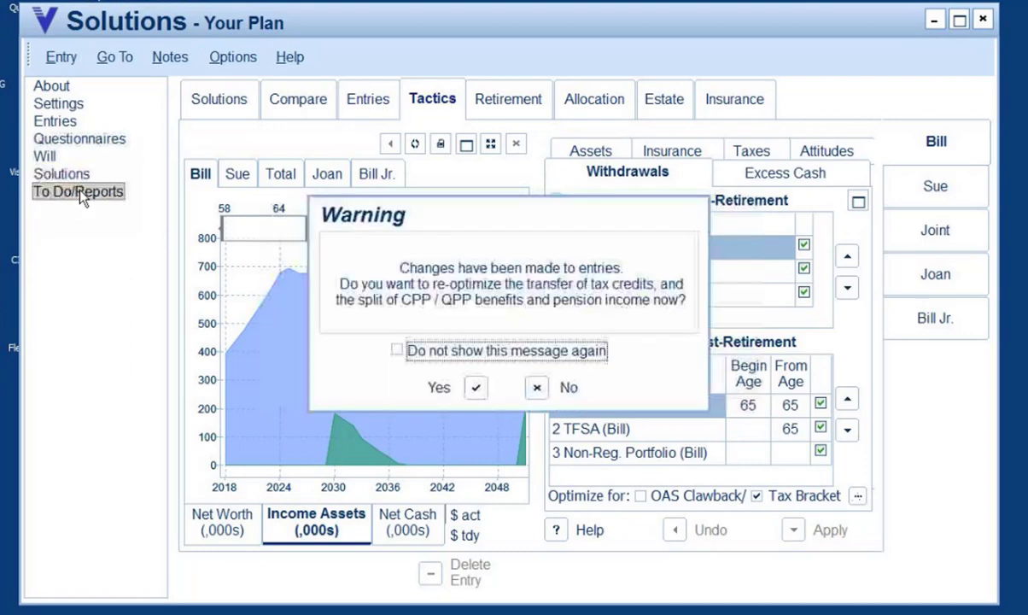
{"action": "left_click", "coordinate": [538, 389]}
{"action": "left_click", "coordinate": [538, 389]}
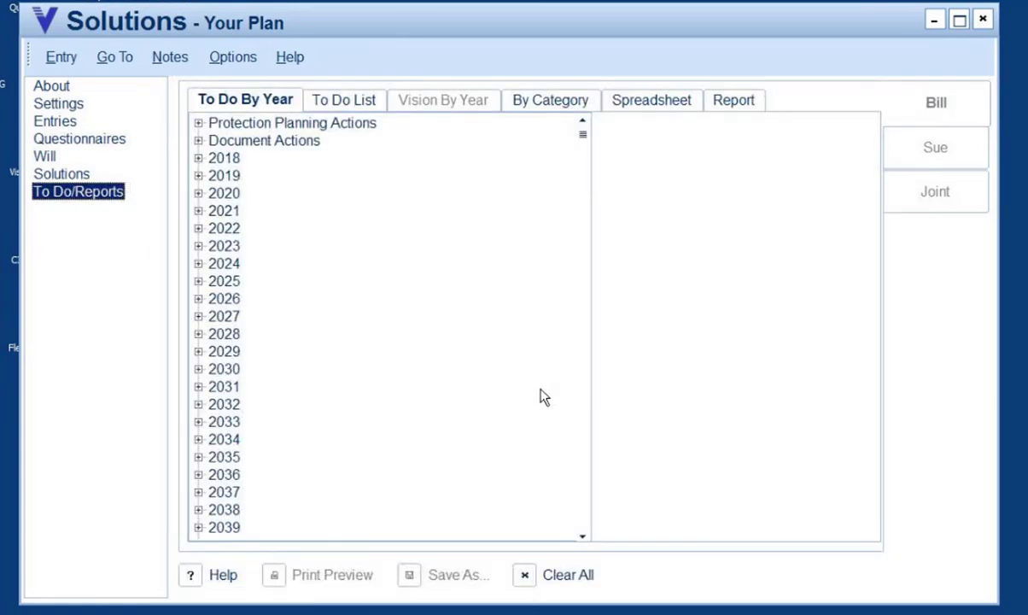
{"action": "left_click", "coordinate": [733, 108]}
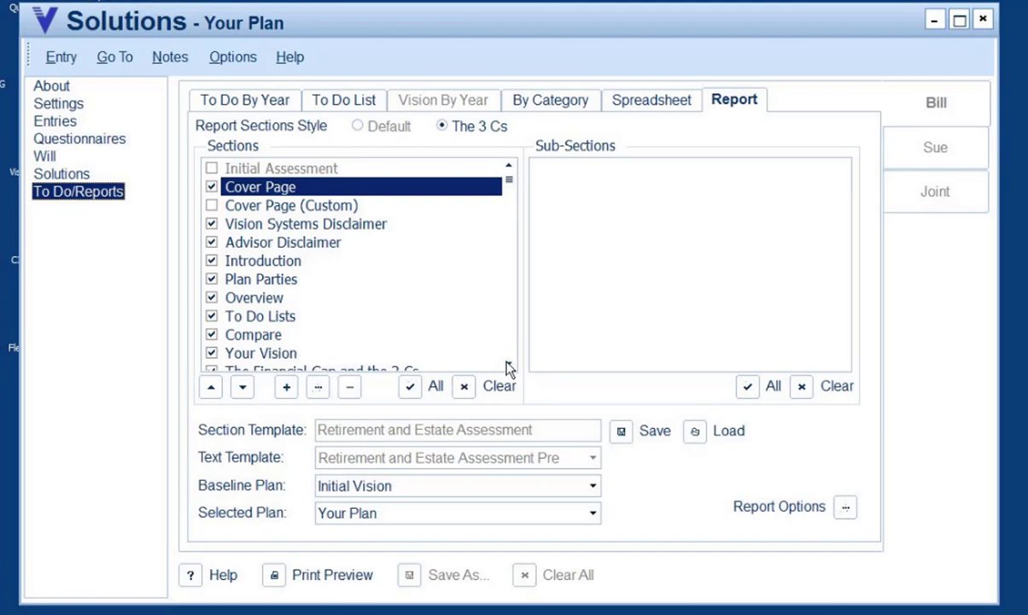
Exclude the Converting Wealth section from the report.
{"action": "scroll", "coordinate": [507, 367], "scroll_direction": "down", "scroll_amount": 6}
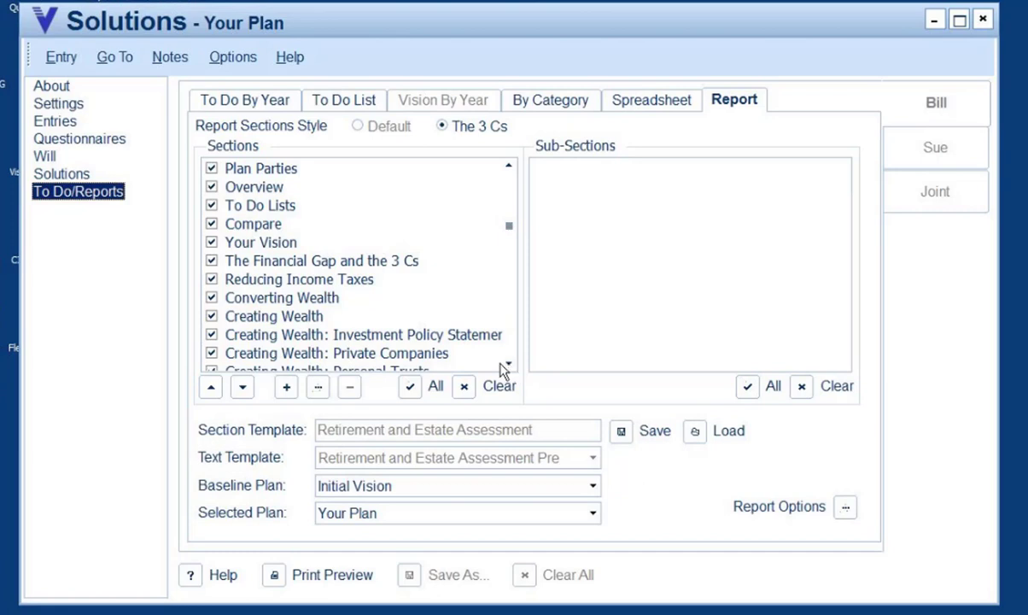
{"action": "left_click", "coordinate": [214, 306]}
{"action": "left_click", "coordinate": [213, 299]}
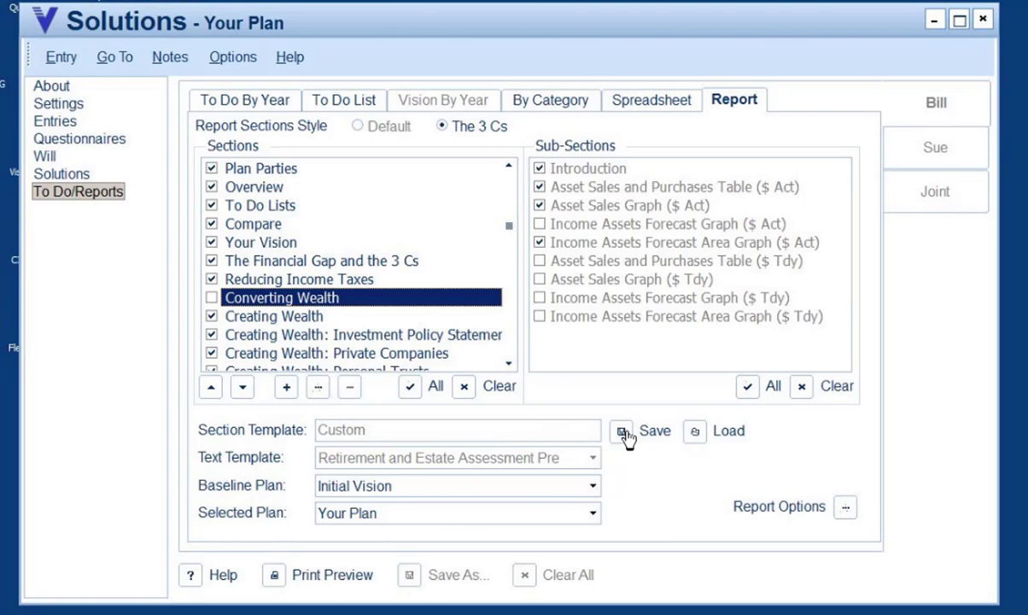
{"action": "left_click", "coordinate": [508, 366]}
{"action": "left_click", "coordinate": [508, 366]}
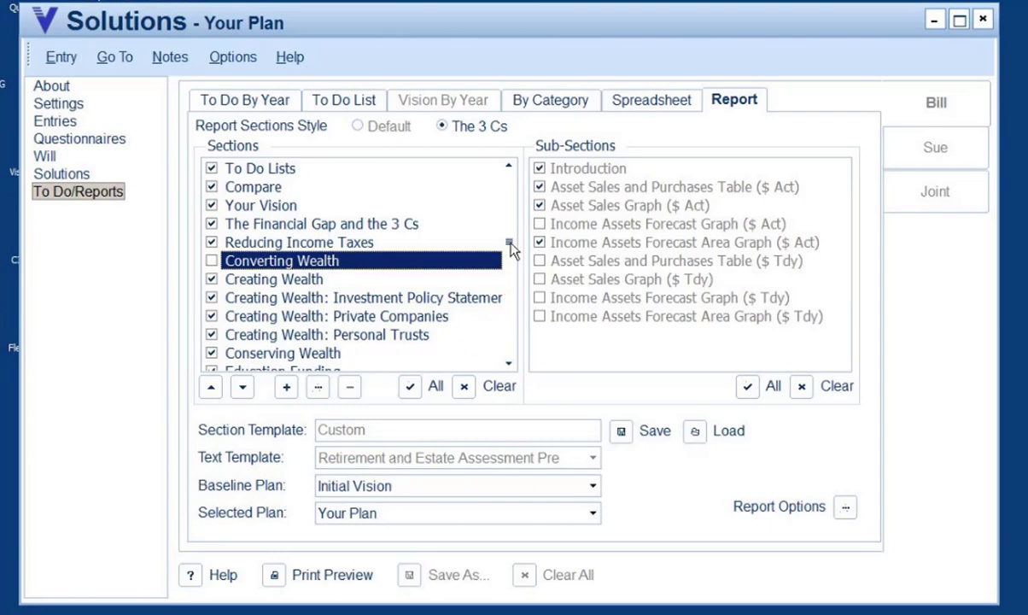
Add a custom report section named "Introduction Me" directly after the Introduction section.
{"action": "left_click_drag", "start_coordinate": [509, 245], "coordinate": [507, 186]}
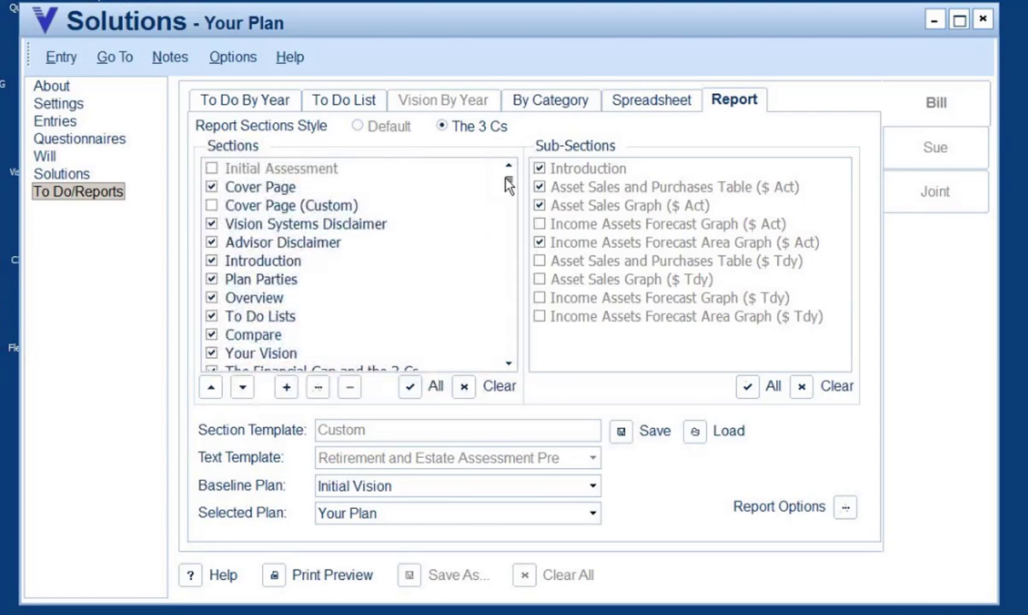
{"action": "left_click", "coordinate": [265, 267]}
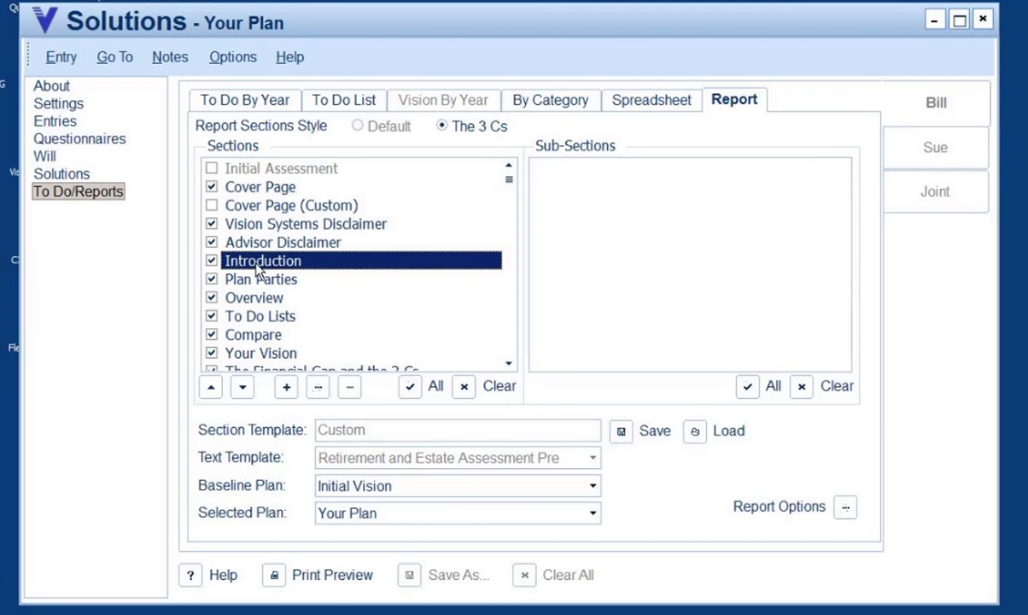
{"action": "left_click", "coordinate": [288, 387]}
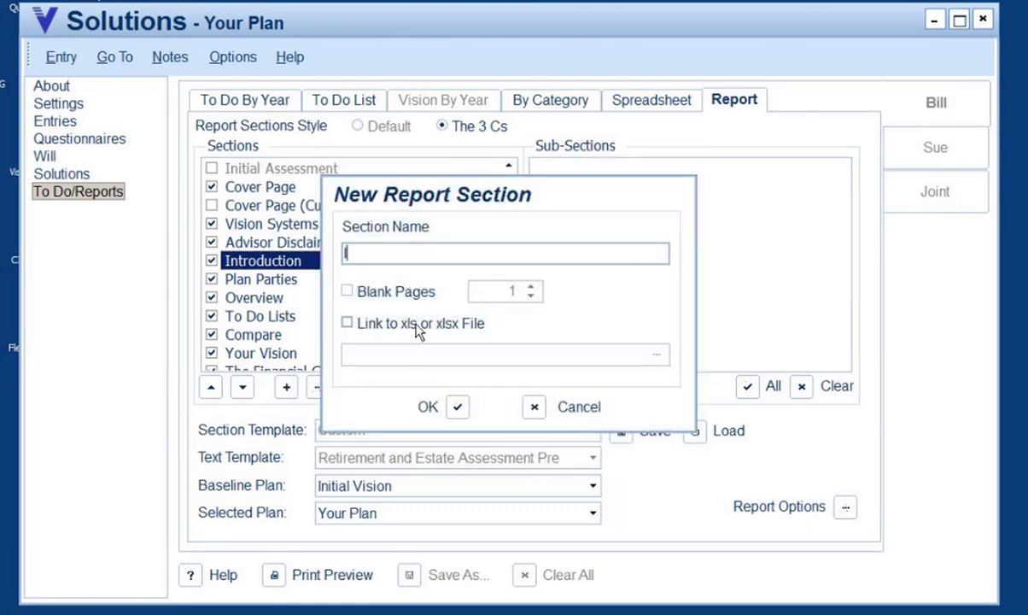
{"action": "type", "text": "Introduction "}
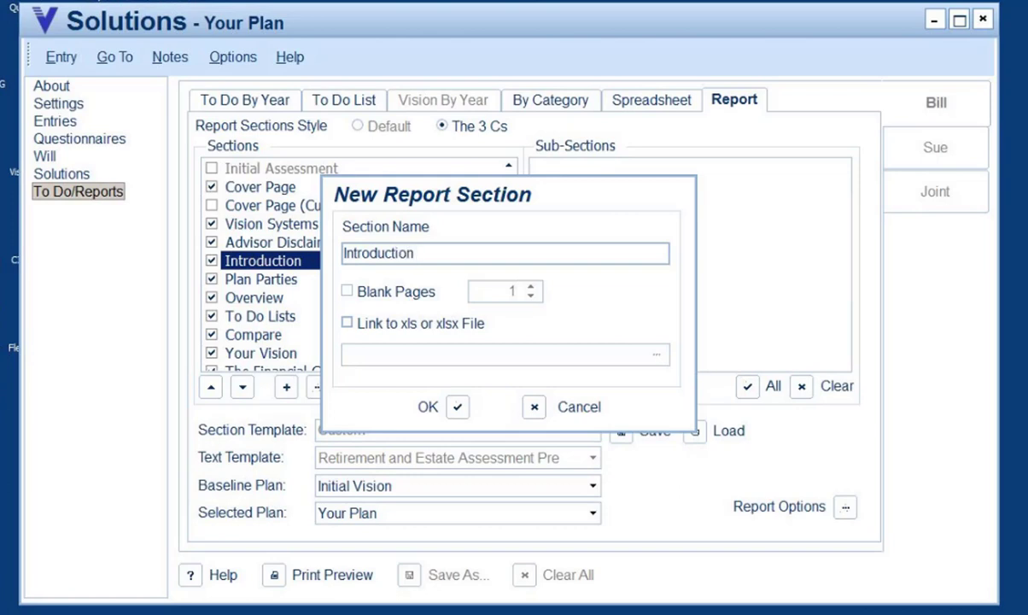
{"action": "type", "text": "Me"}
{"action": "left_click", "coordinate": [458, 408]}
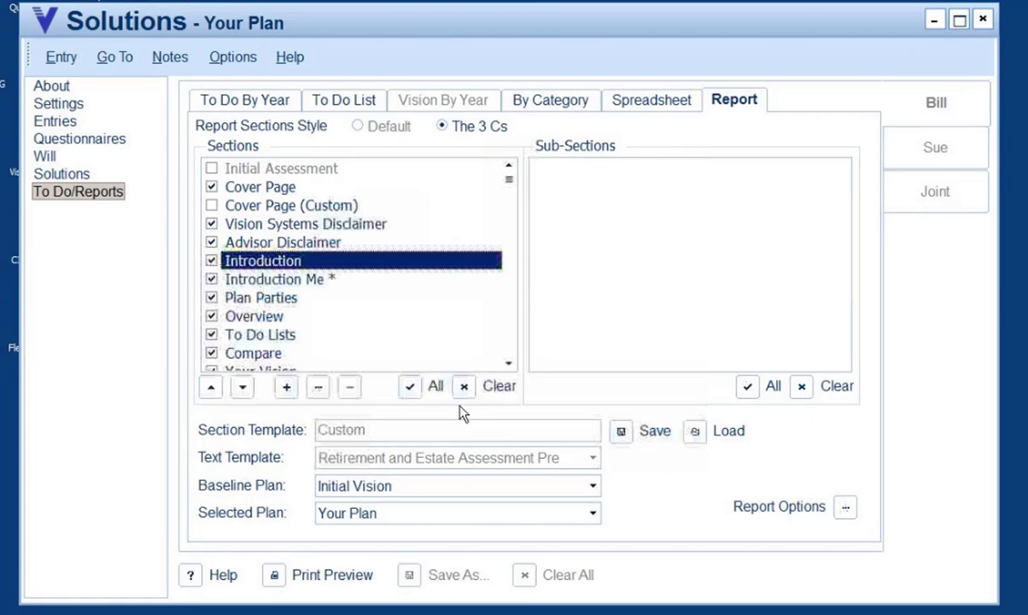
Exclude the standard Introduction section from the report, keeping the custom Introduction Me section selected.
{"action": "left_click", "coordinate": [291, 283]}
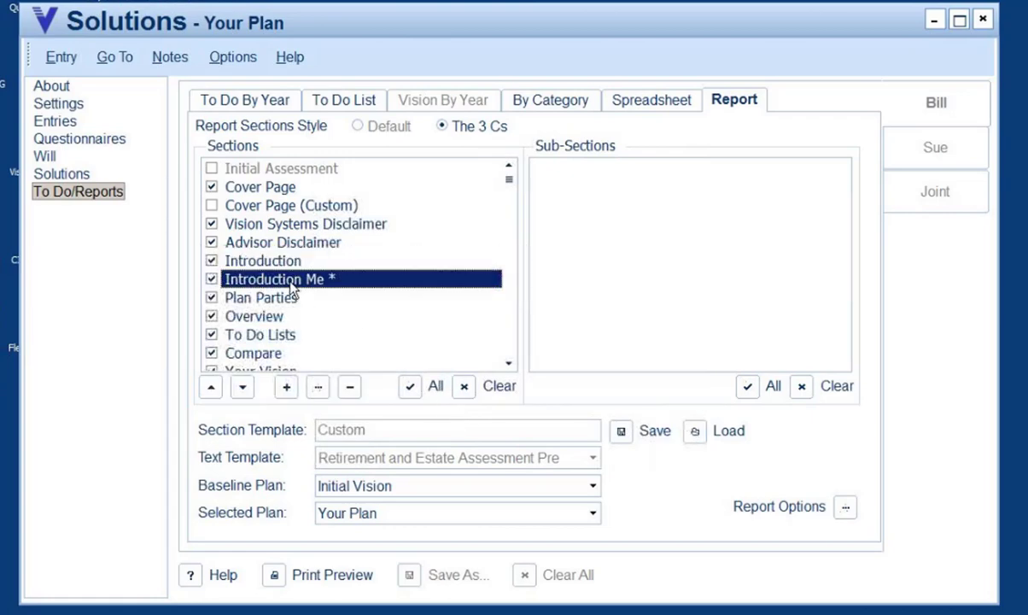
{"action": "left_click", "coordinate": [210, 260]}
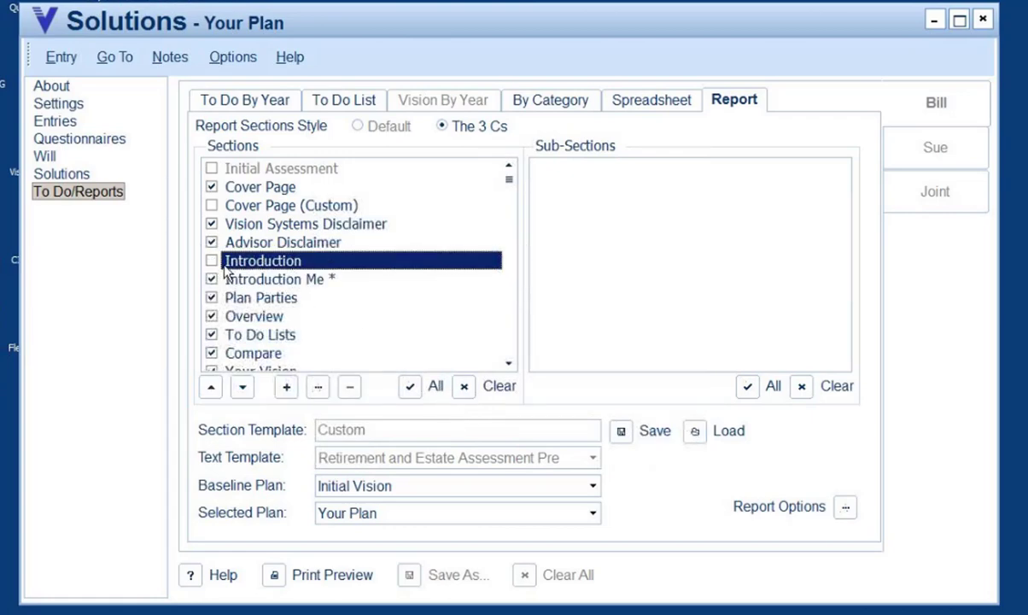
{"action": "left_click", "coordinate": [234, 281]}
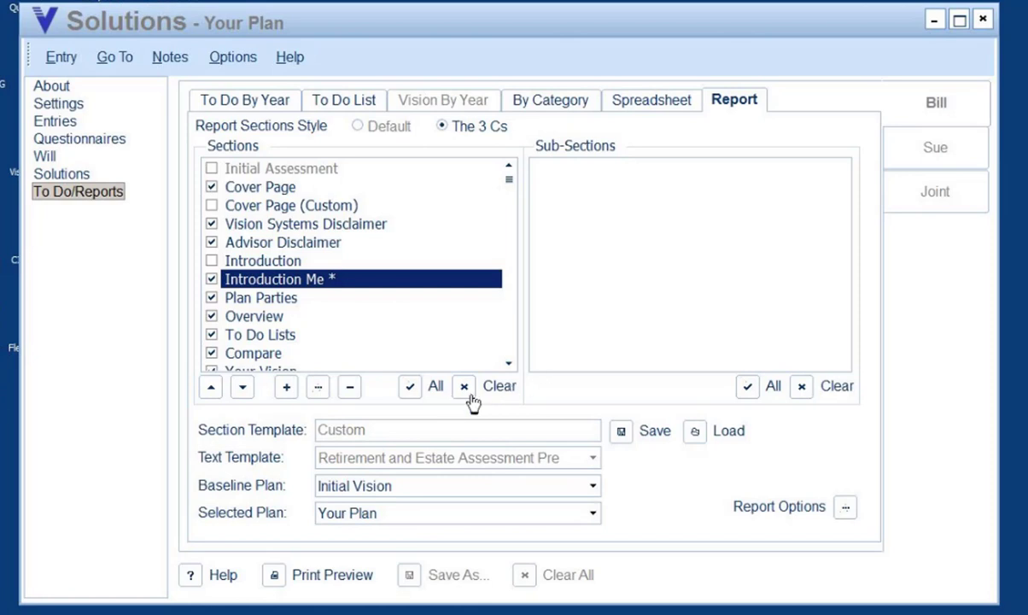
{"action": "left_click", "coordinate": [509, 365]}
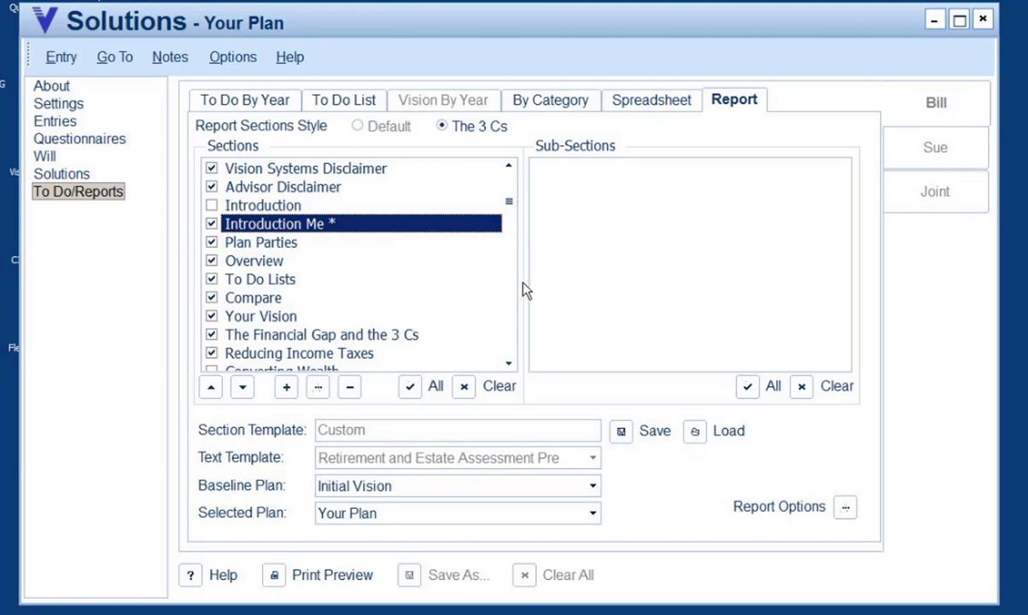
Exit the current client file with a backup that includes pictures, and open the 5Themes file.
{"action": "left_click", "coordinate": [982, 18]}
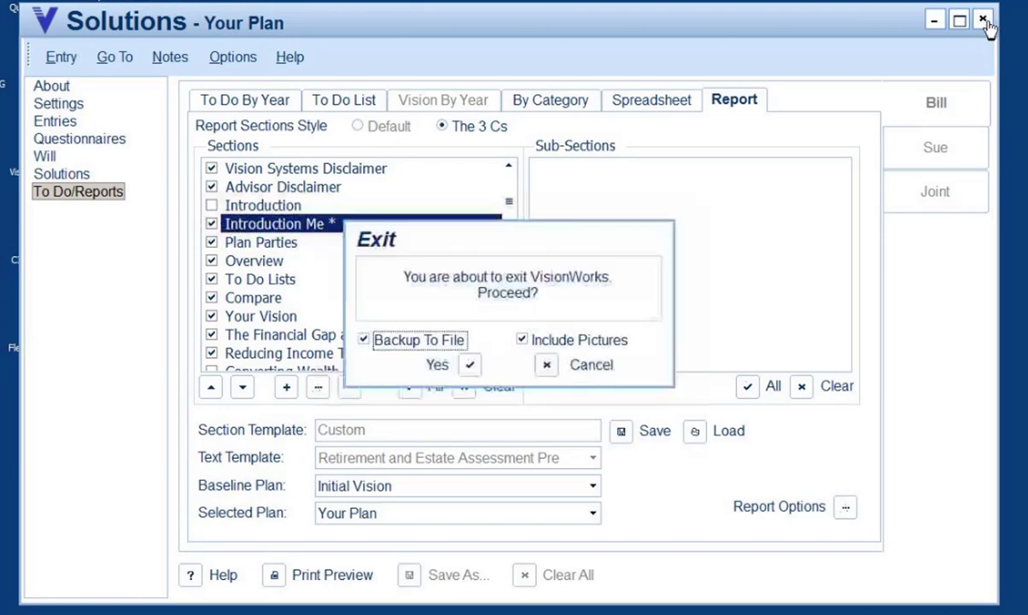
{"action": "left_click", "coordinate": [469, 366]}
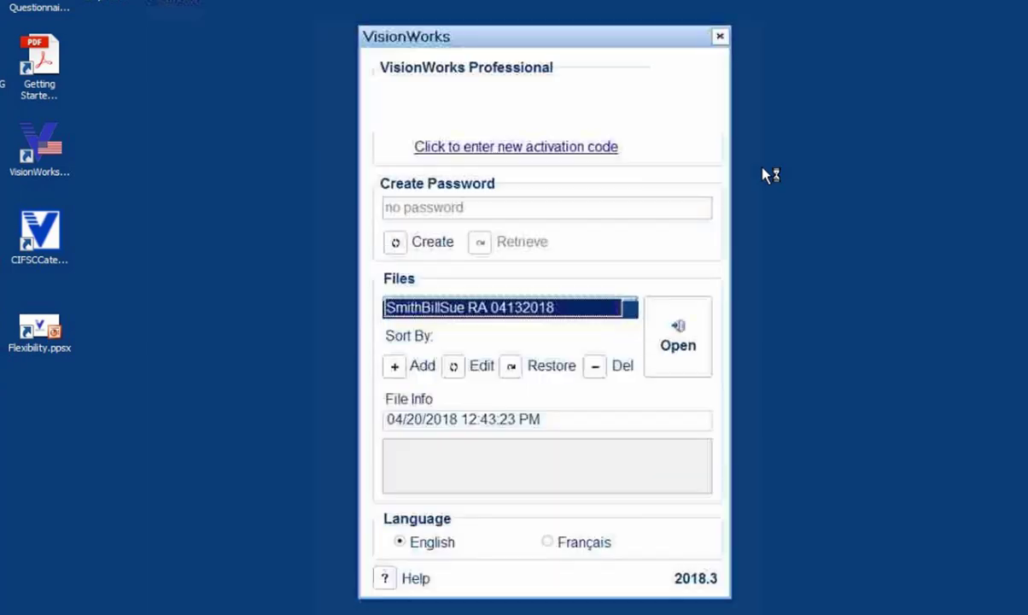
{"action": "left_click", "coordinate": [631, 313]}
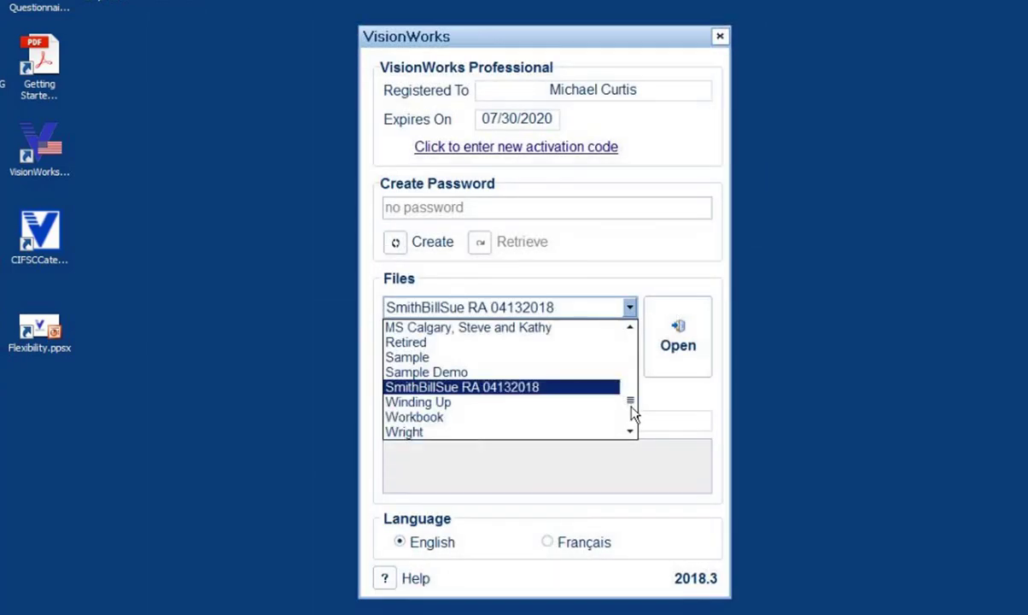
{"action": "scroll", "coordinate": [630, 393], "scroll_direction": "up", "scroll_amount": 5}
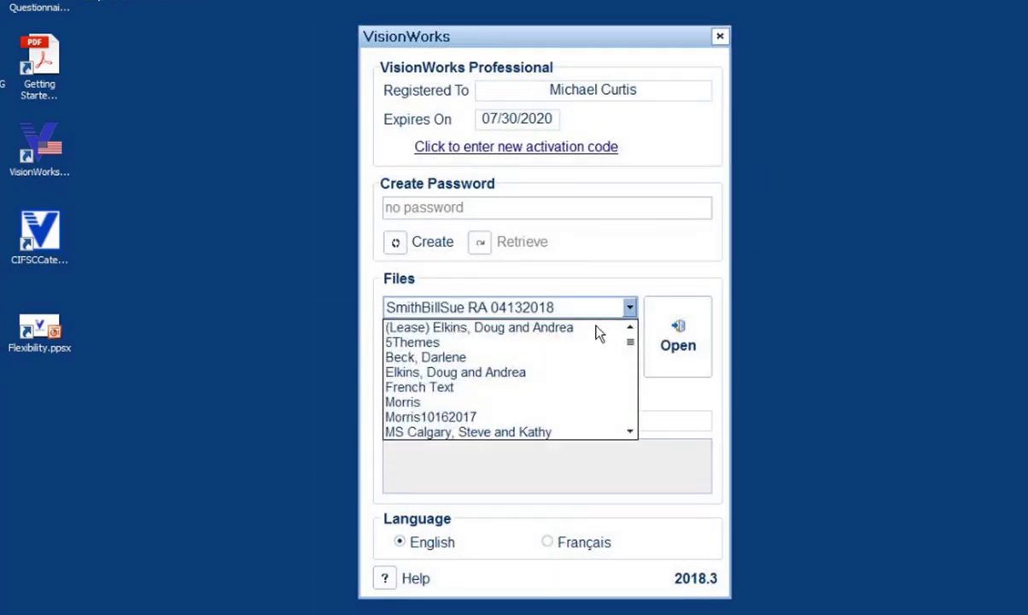
{"action": "left_click", "coordinate": [401, 344]}
{"action": "left_click", "coordinate": [683, 340]}
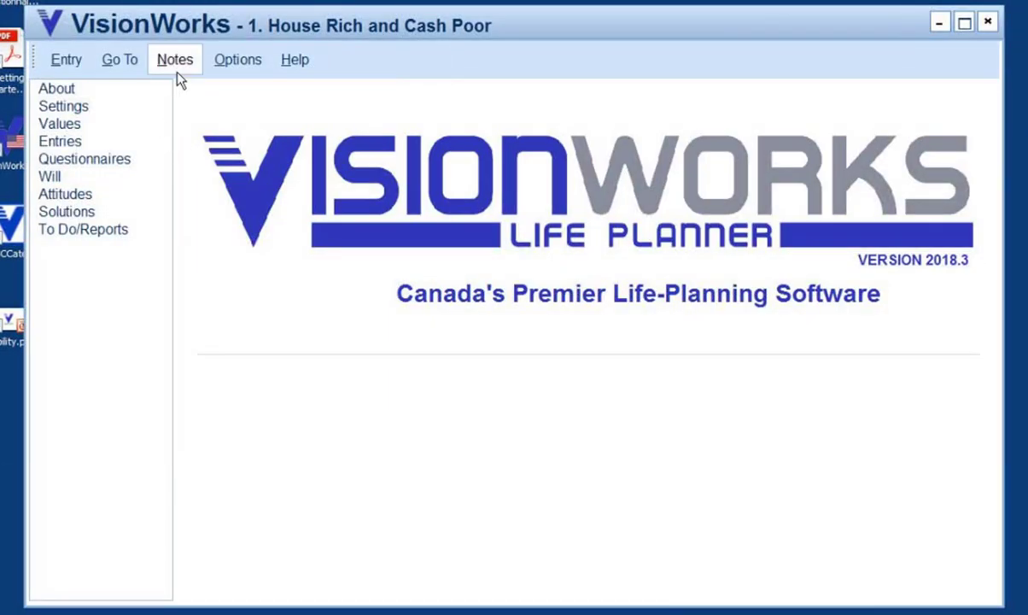
Go to the file's Solutions and select the "2. Large Latte Factor" solution.
{"action": "left_click", "coordinate": [78, 211]}
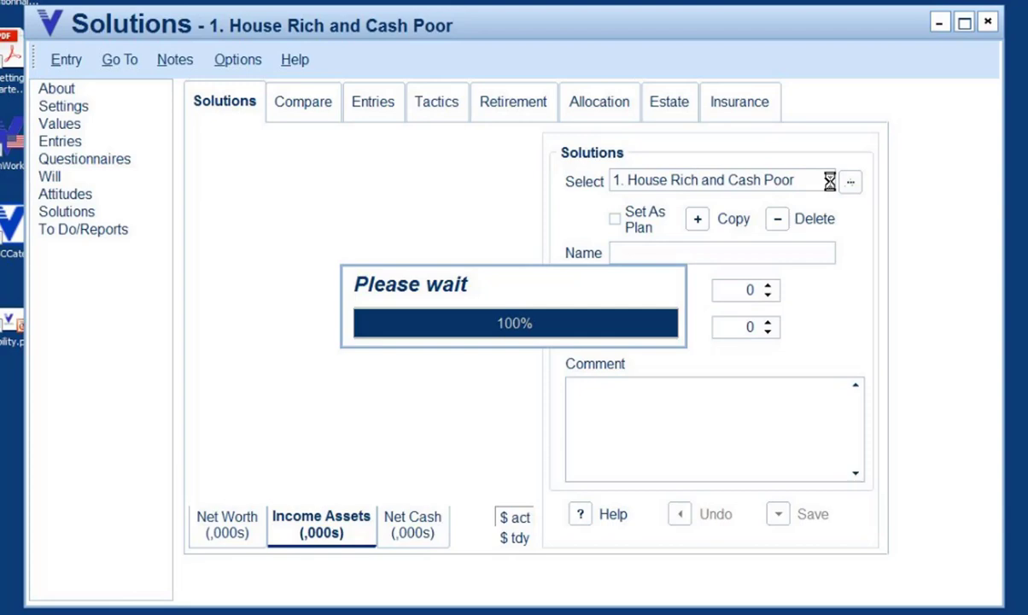
{"action": "left_click", "coordinate": [827, 180]}
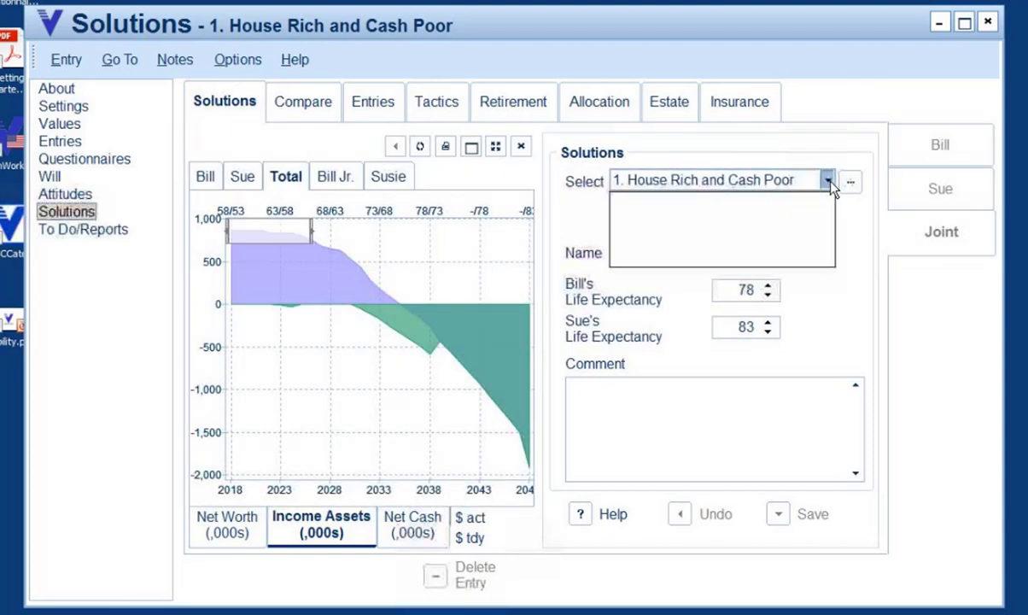
{"action": "left_click", "coordinate": [683, 216]}
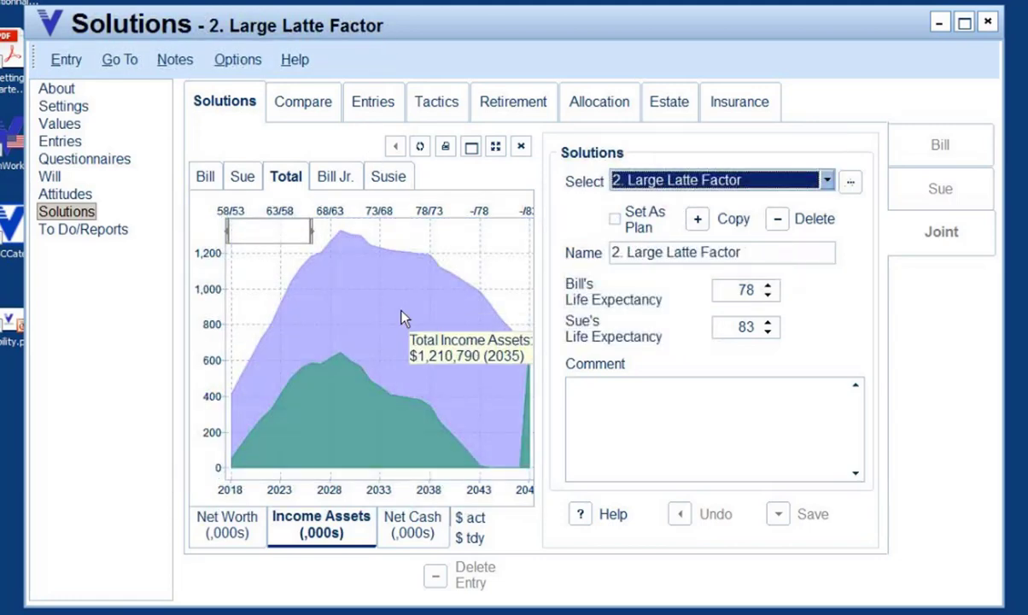
Examine the enlarged Net Cash graph with its 2019 sources and uses, and the Income Assets projection.
{"action": "left_click", "coordinate": [413, 526]}
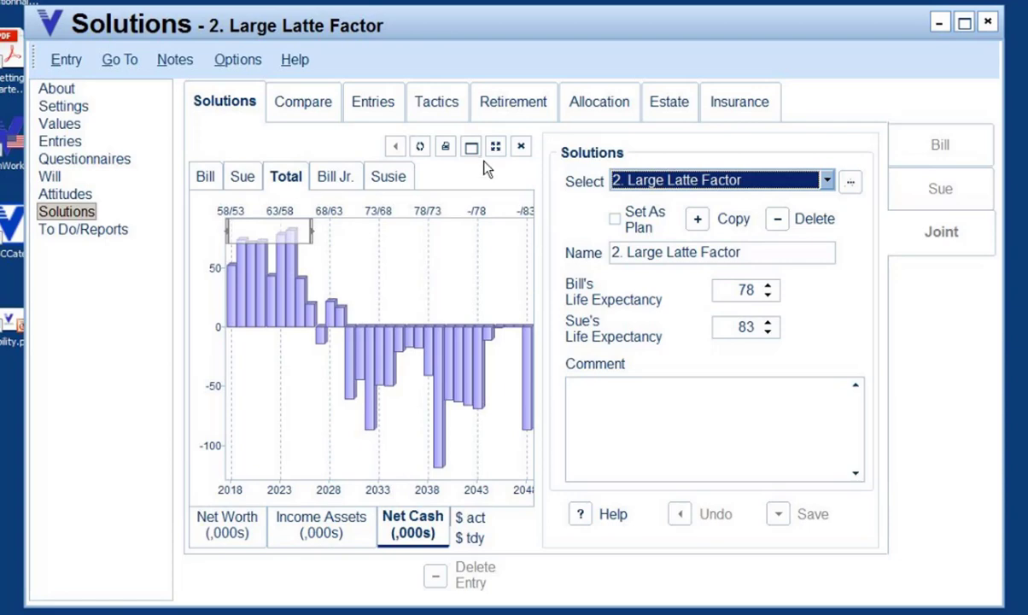
{"action": "left_click", "coordinate": [471, 148]}
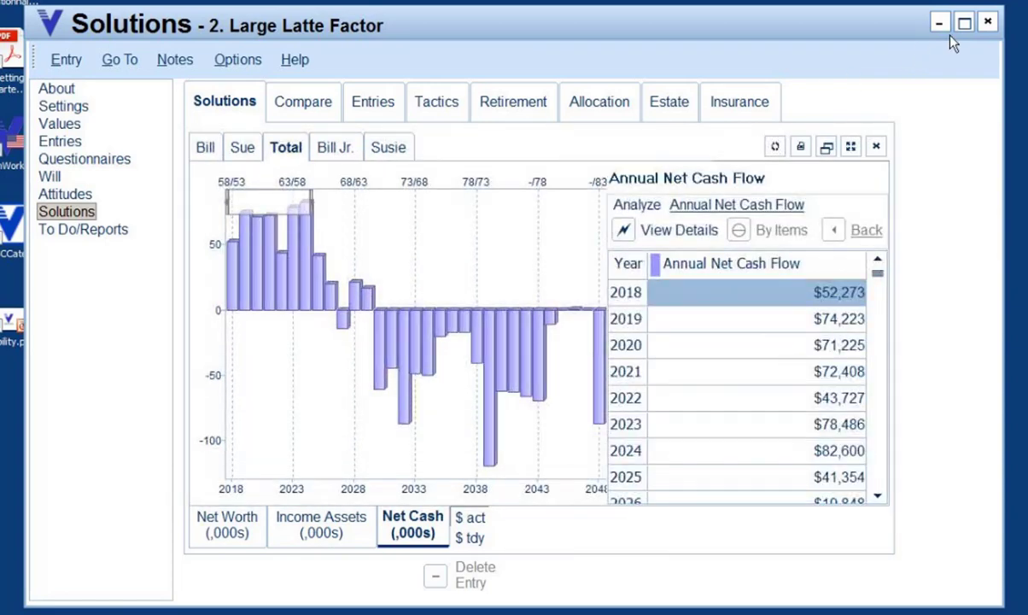
{"action": "left_click", "coordinate": [965, 26]}
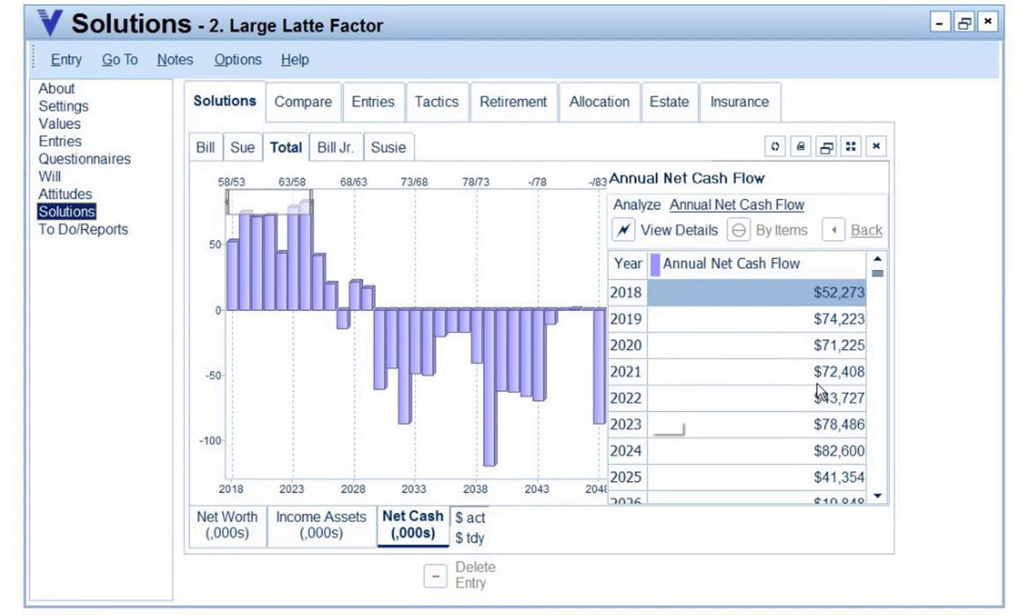
{"action": "left_click", "coordinate": [705, 337]}
{"action": "left_click", "coordinate": [705, 335]}
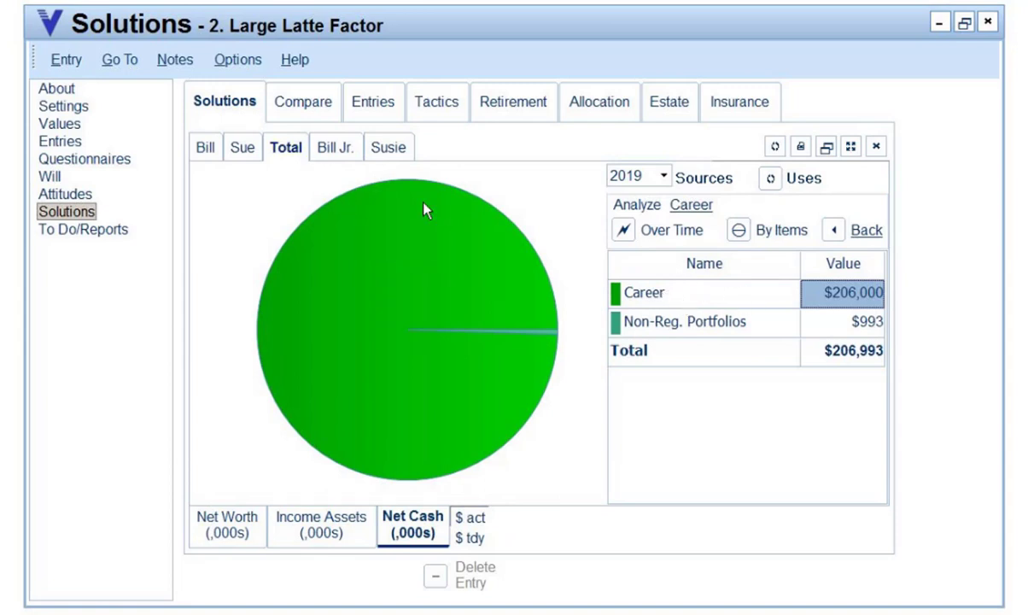
{"action": "left_click", "coordinate": [771, 181]}
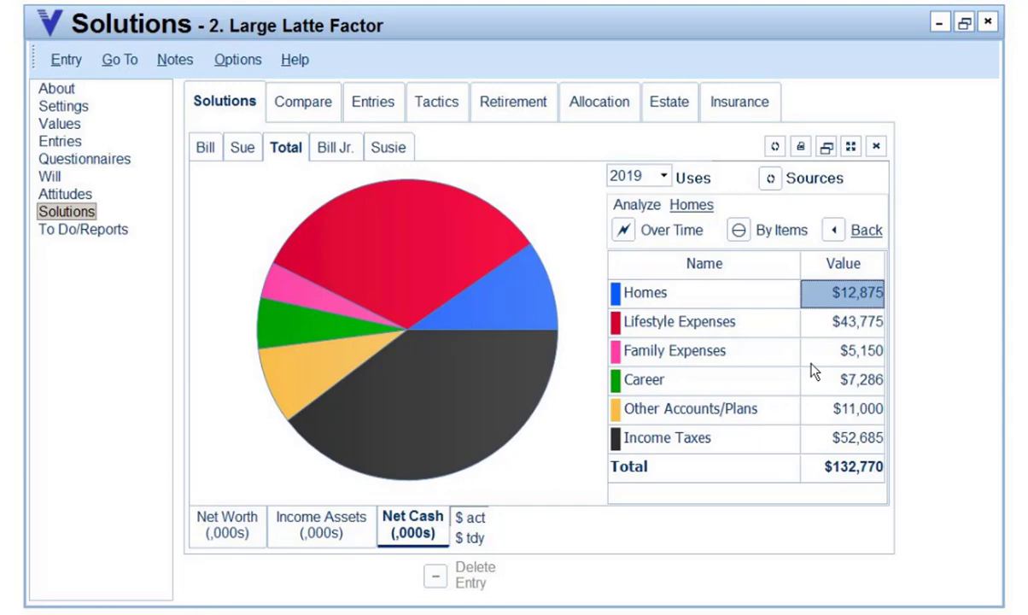
{"action": "left_click", "coordinate": [834, 232]}
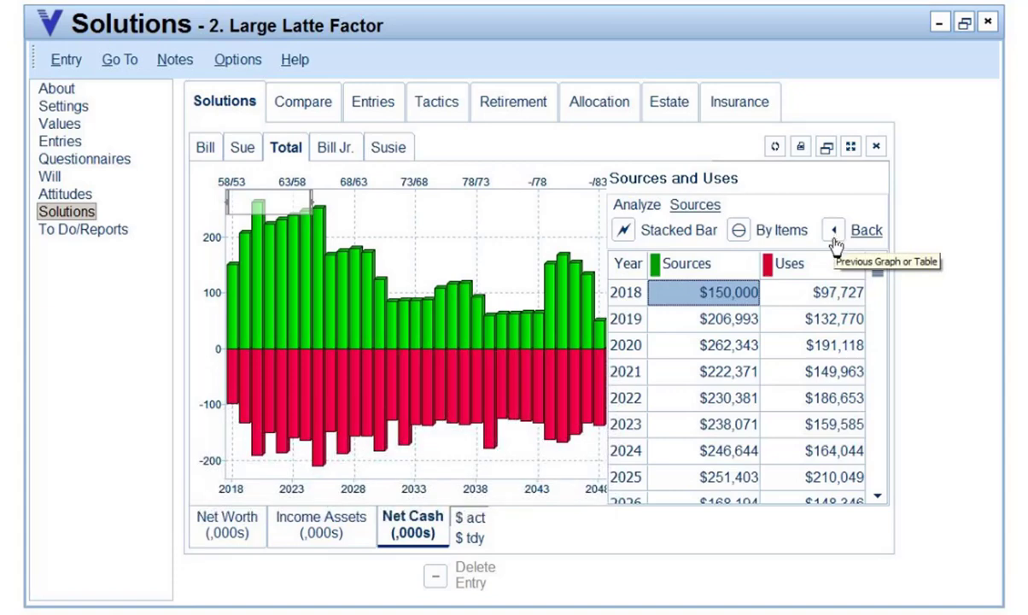
{"action": "left_click", "coordinate": [778, 228]}
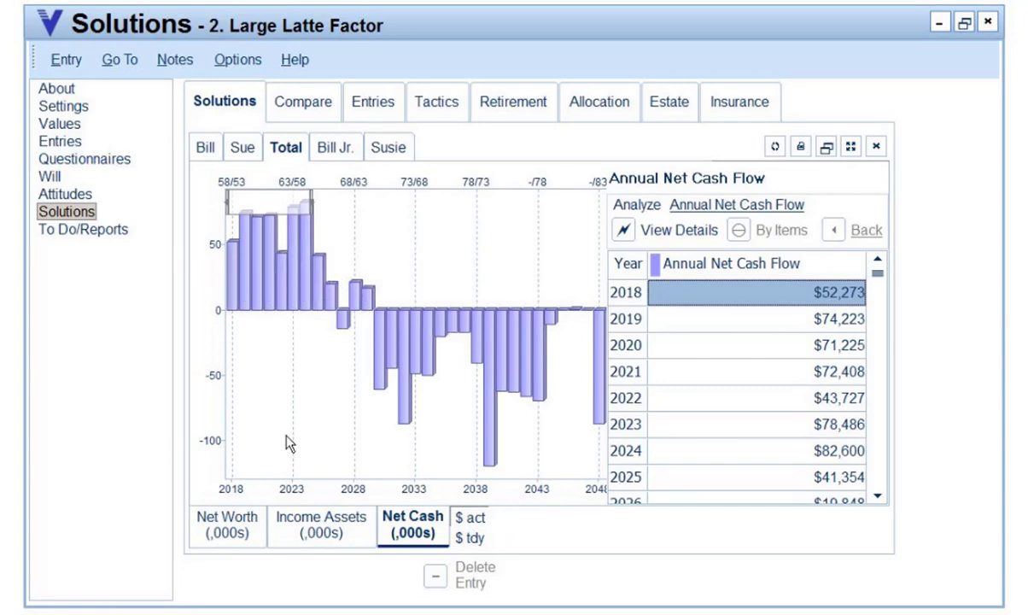
{"action": "left_click", "coordinate": [319, 537]}
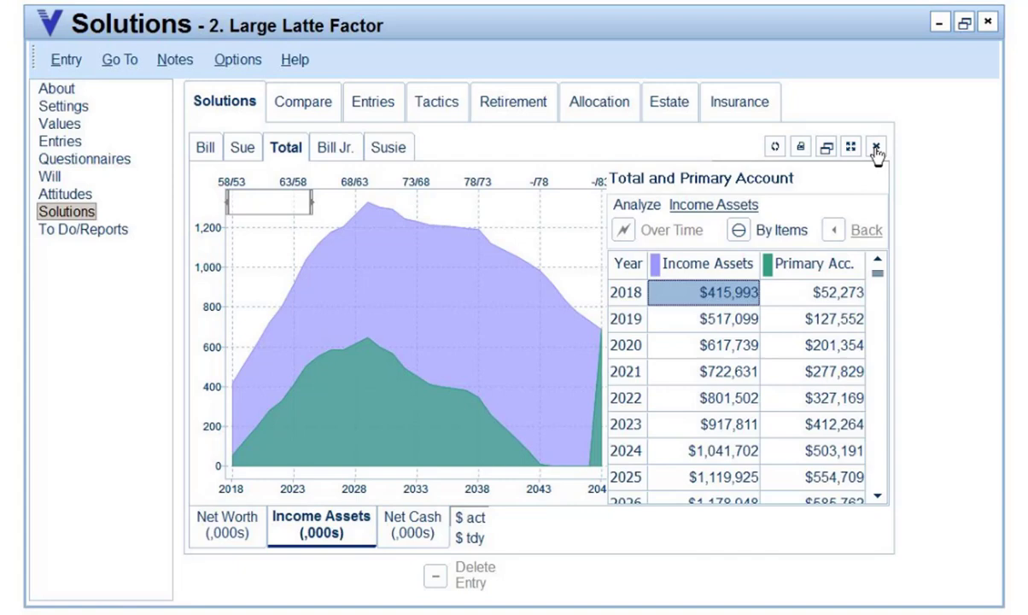
Lower the joint Go to restaurants expense to about $1,100 a year from 2018 and $950 in 2048, and display Income Assets.
{"action": "left_click", "coordinate": [374, 106]}
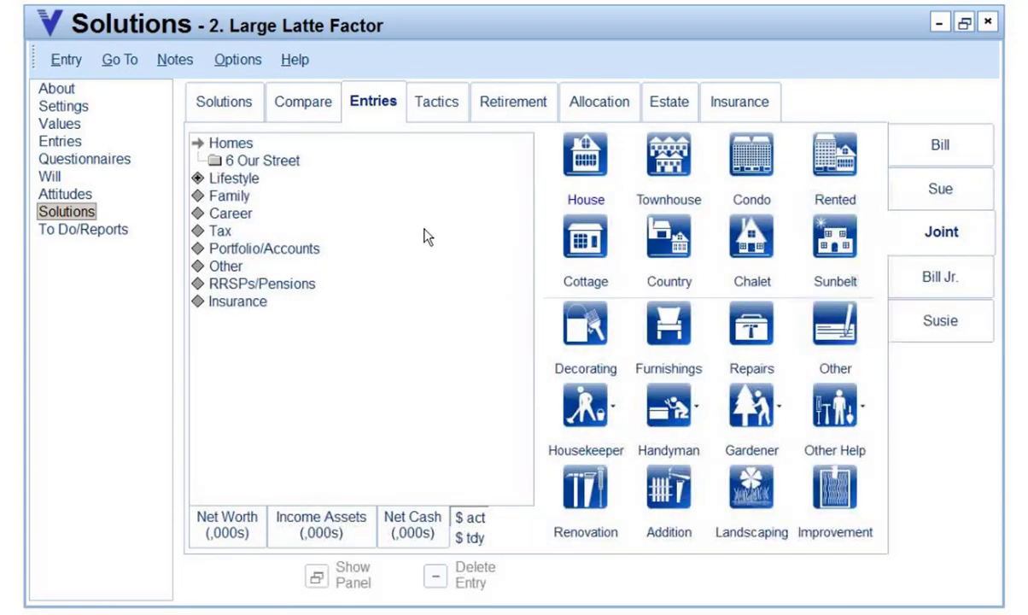
{"action": "left_click", "coordinate": [232, 177]}
{"action": "left_click", "coordinate": [269, 198]}
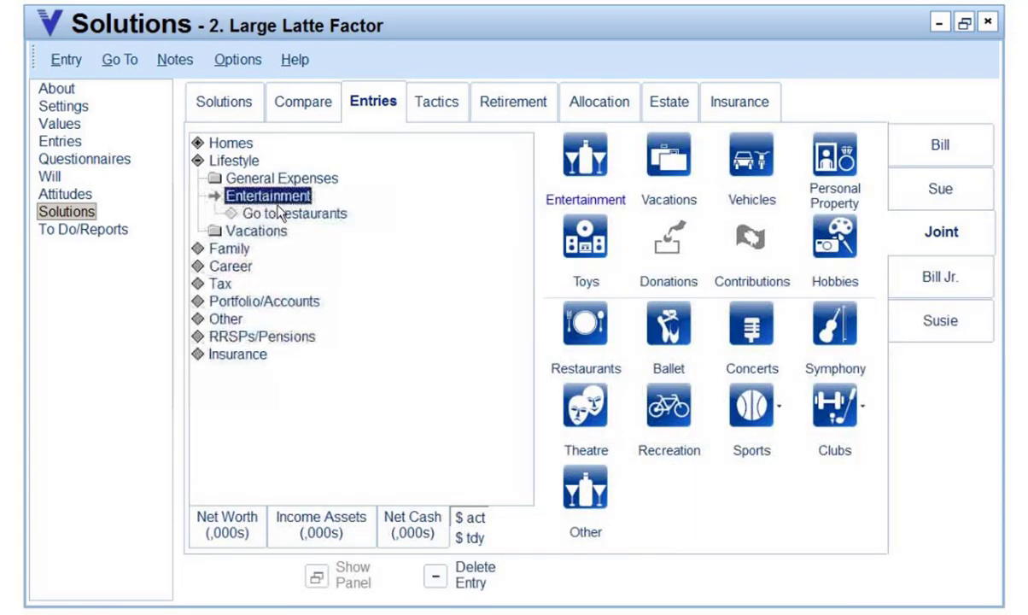
{"action": "left_click", "coordinate": [282, 214]}
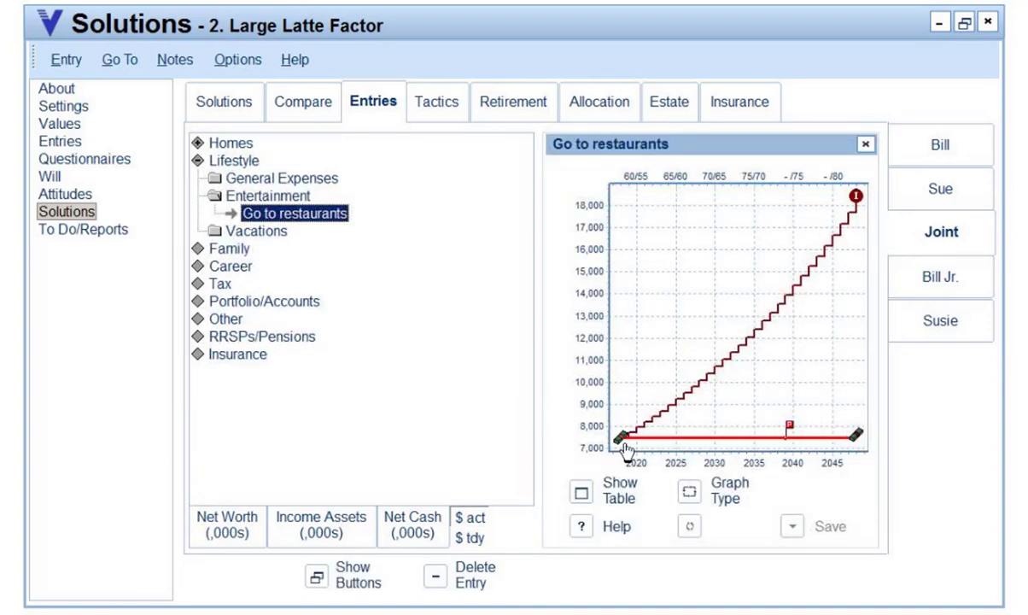
{"action": "mouse_move", "coordinate": [623, 442]}
{"action": "mouse_move", "coordinate": [623, 439]}
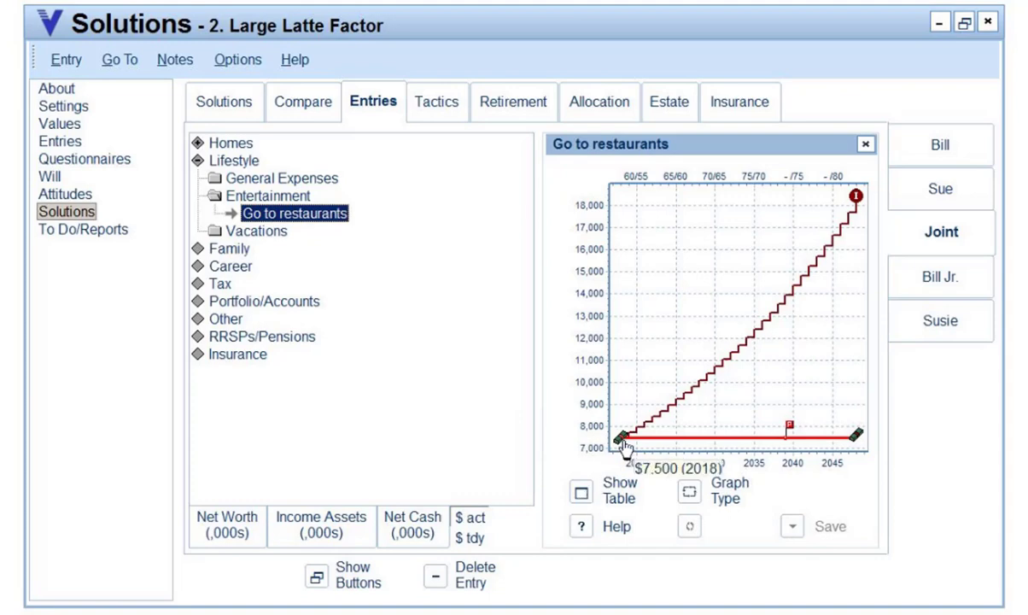
{"action": "mouse_move", "coordinate": [622, 439]}
{"action": "left_mouse_down"}
{"action": "mouse_move", "coordinate": [609, 449]}
{"action": "mouse_move", "coordinate": [622, 454]}
{"action": "mouse_move", "coordinate": [619, 475]}
{"action": "mouse_move", "coordinate": [622, 450]}
{"action": "left_mouse_up"}
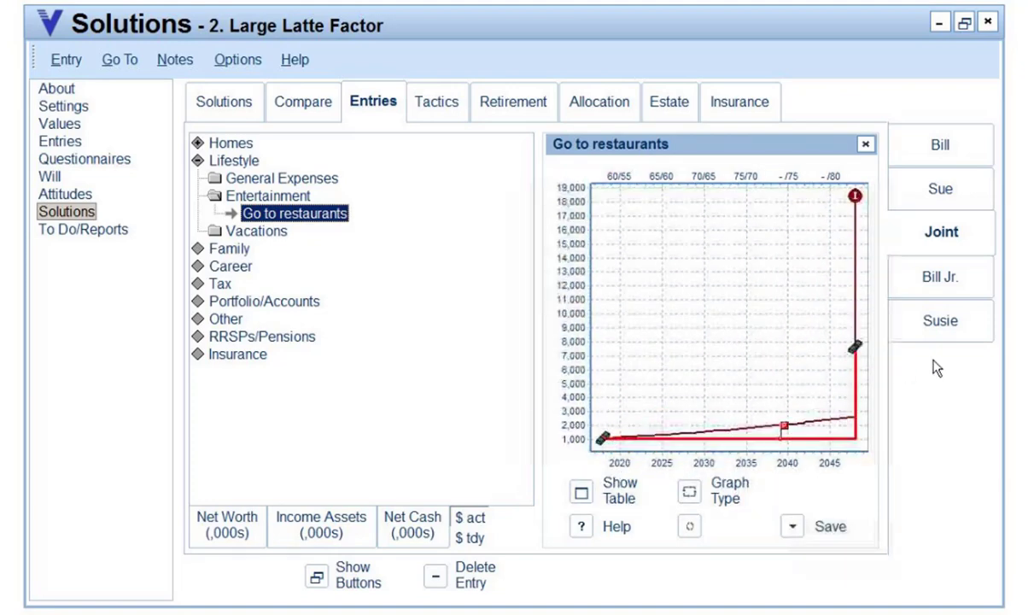
{"action": "left_click_drag", "start_coordinate": [863, 353], "coordinate": [867, 443]}
{"action": "left_click", "coordinate": [277, 525]}
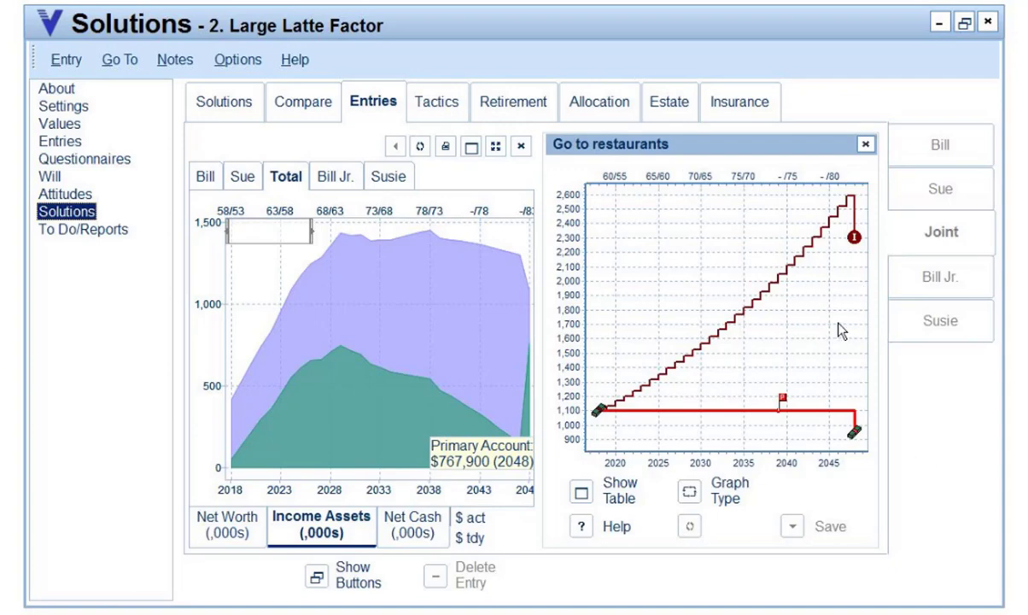
View the To Do By Year list, declining the insurance needs calculation, and return to Solutions.
{"action": "left_click", "coordinate": [75, 230]}
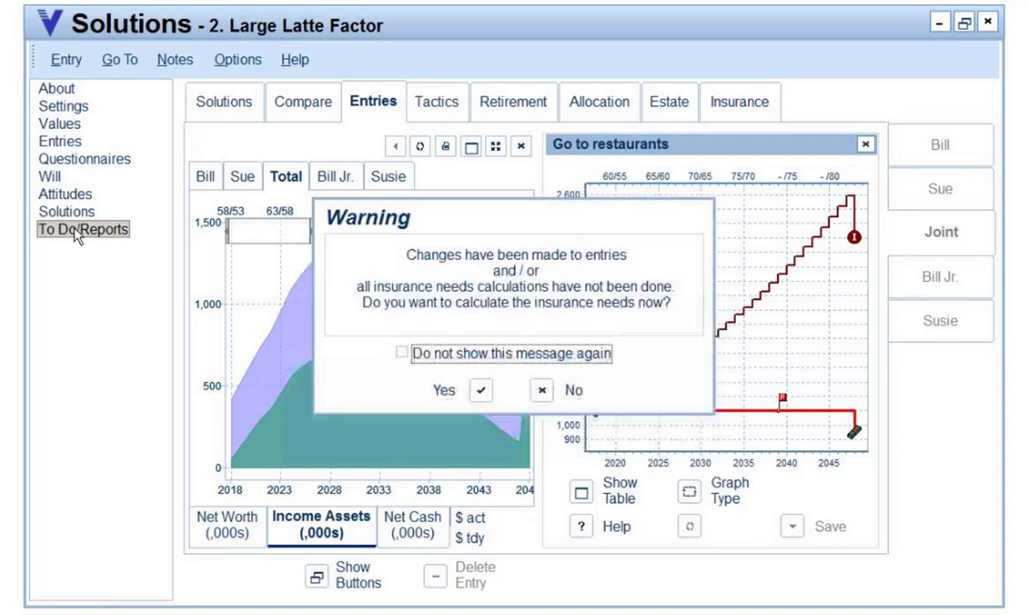
{"action": "left_click", "coordinate": [541, 391]}
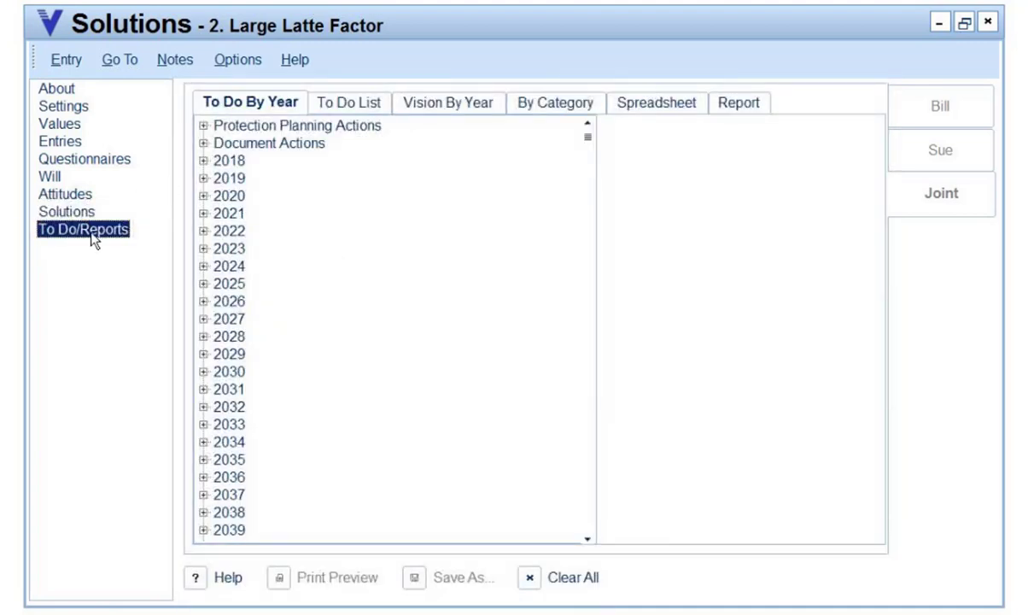
{"action": "left_click", "coordinate": [85, 213]}
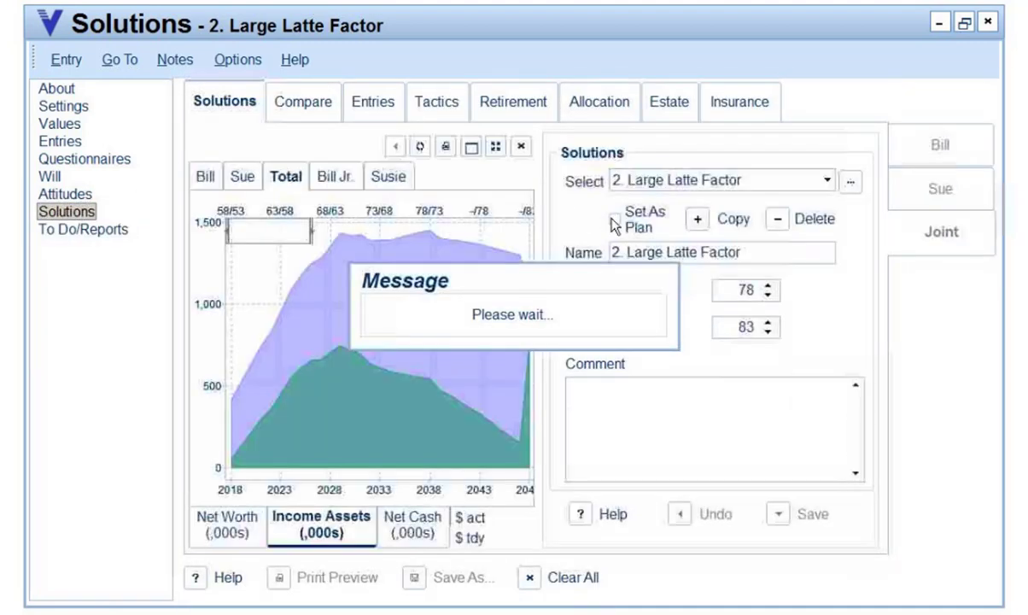
Set the Today's amount of the joint Go to restaurants entertainment expense to $20,000 starting in 2018.
{"action": "left_click", "coordinate": [366, 102]}
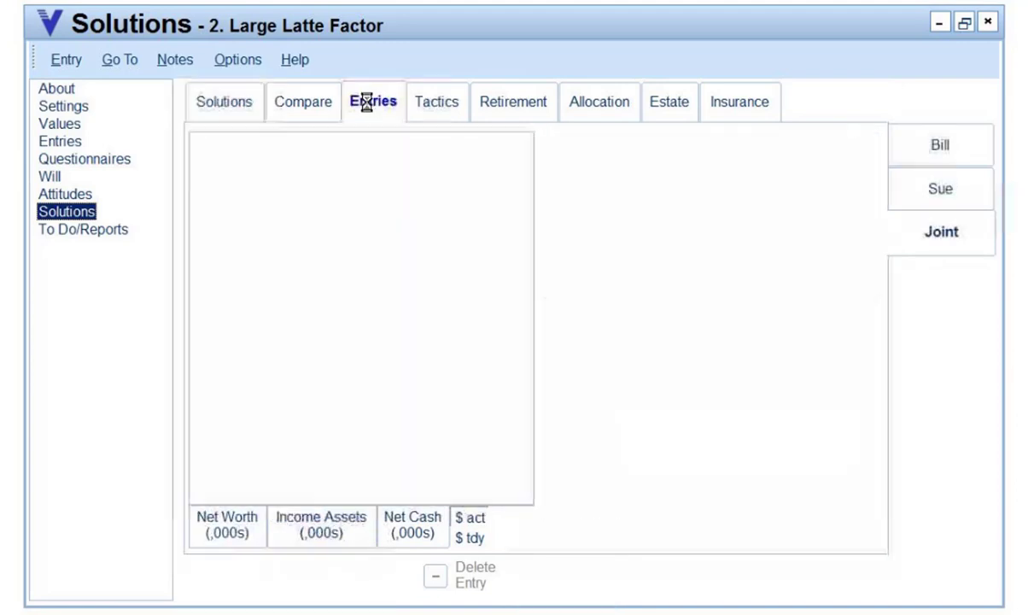
{"action": "left_click", "coordinate": [265, 195]}
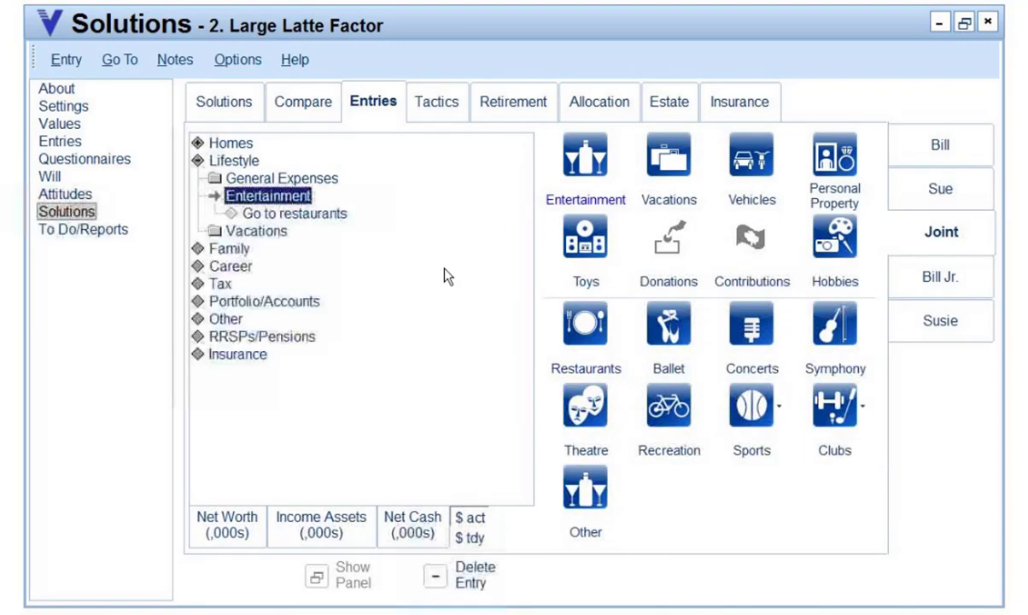
{"action": "left_click", "coordinate": [305, 214]}
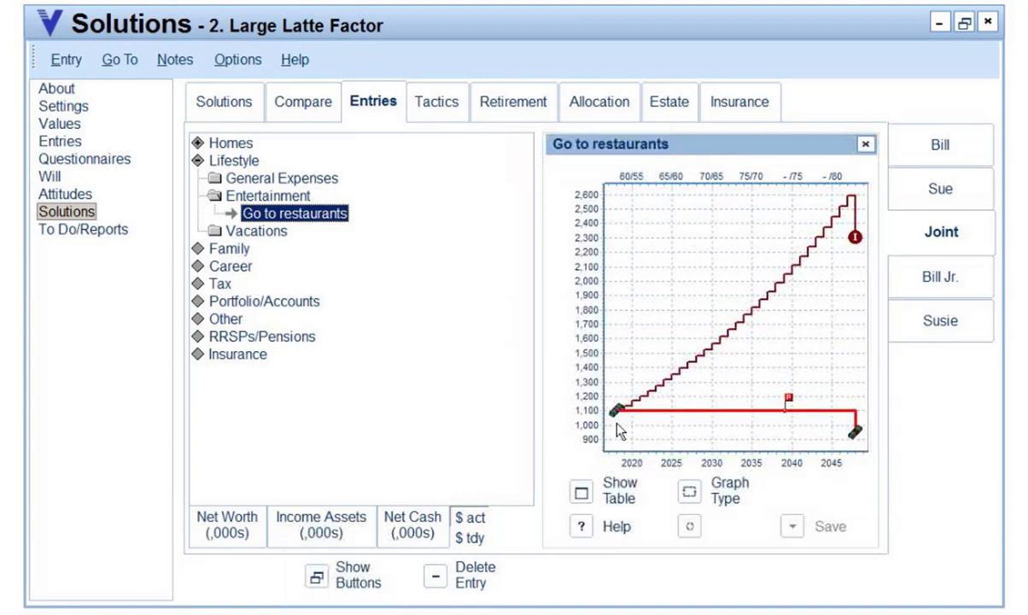
{"action": "left_click_drag", "start_coordinate": [615, 415], "coordinate": [619, 173]}
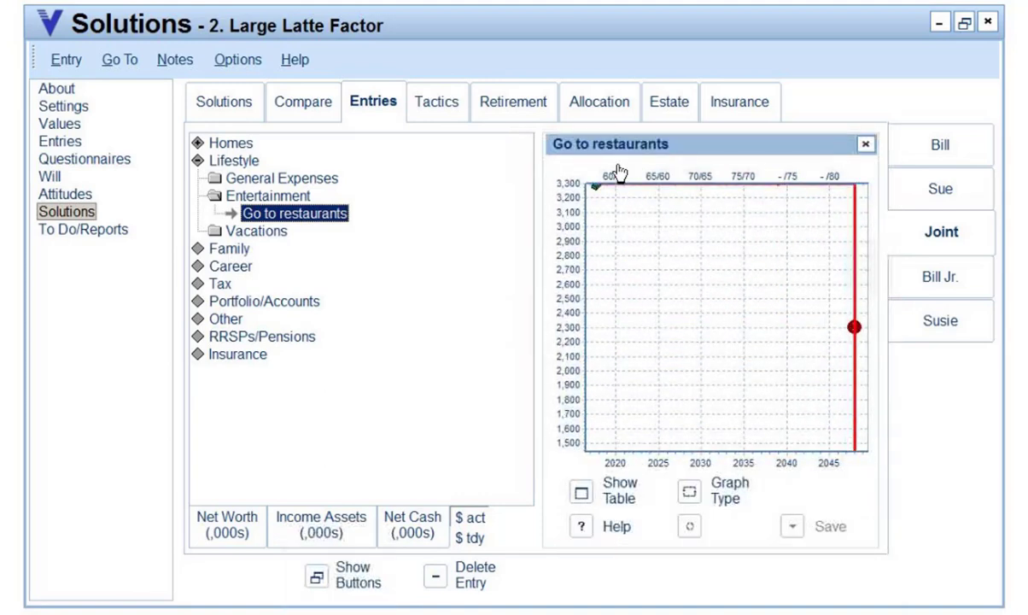
{"action": "left_click", "coordinate": [580, 492]}
{"action": "left_click", "coordinate": [325, 162]}
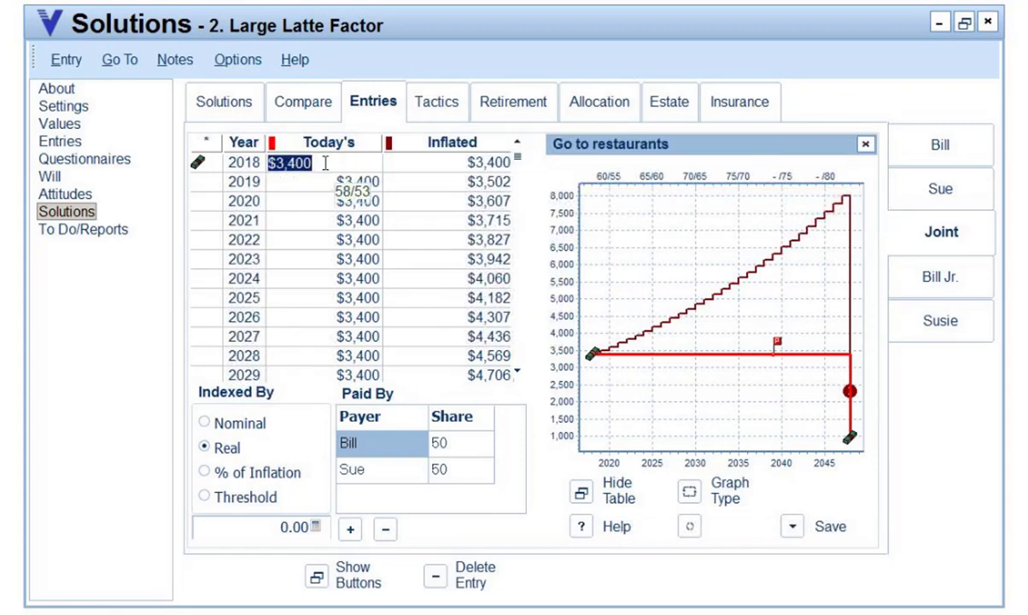
{"action": "type", "text": "20,000"}
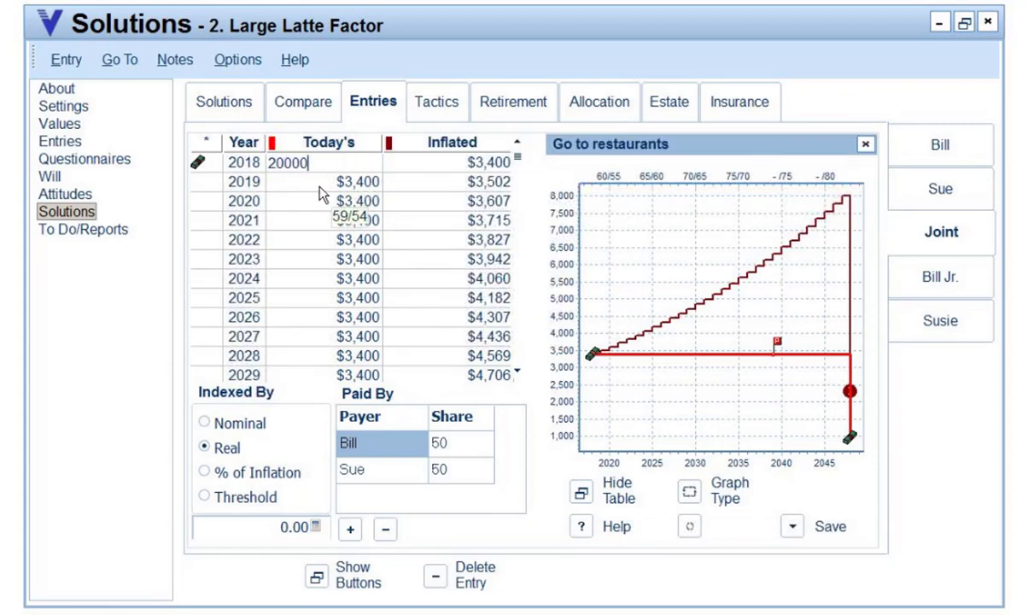
{"action": "key", "text": "Return"}
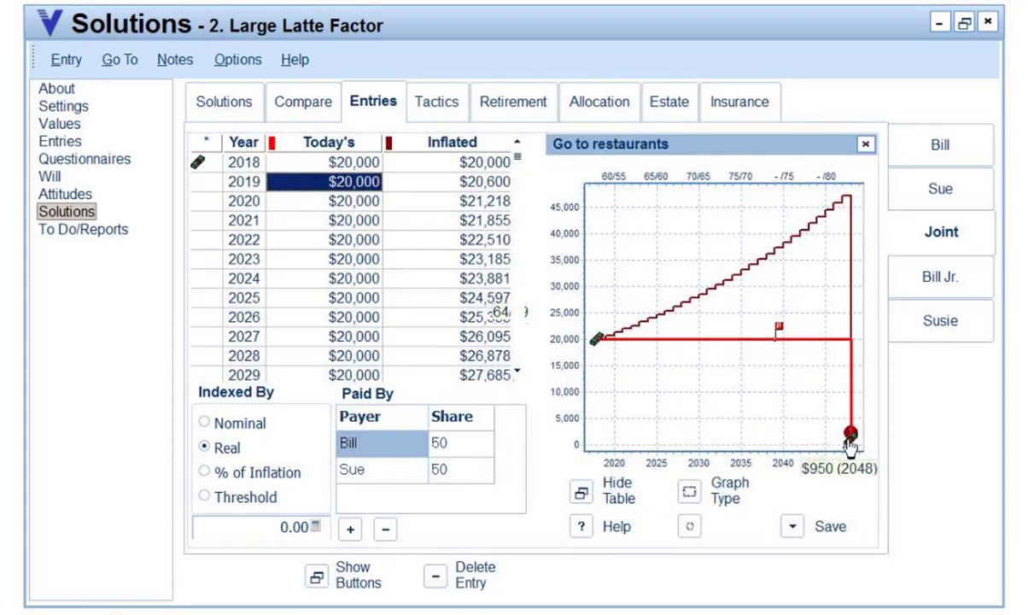
Raise the restaurant expense's final 2048 amount to $20,000, hide its table and return to the solution's overview.
{"action": "left_click_drag", "start_coordinate": [852, 435], "coordinate": [854, 337]}
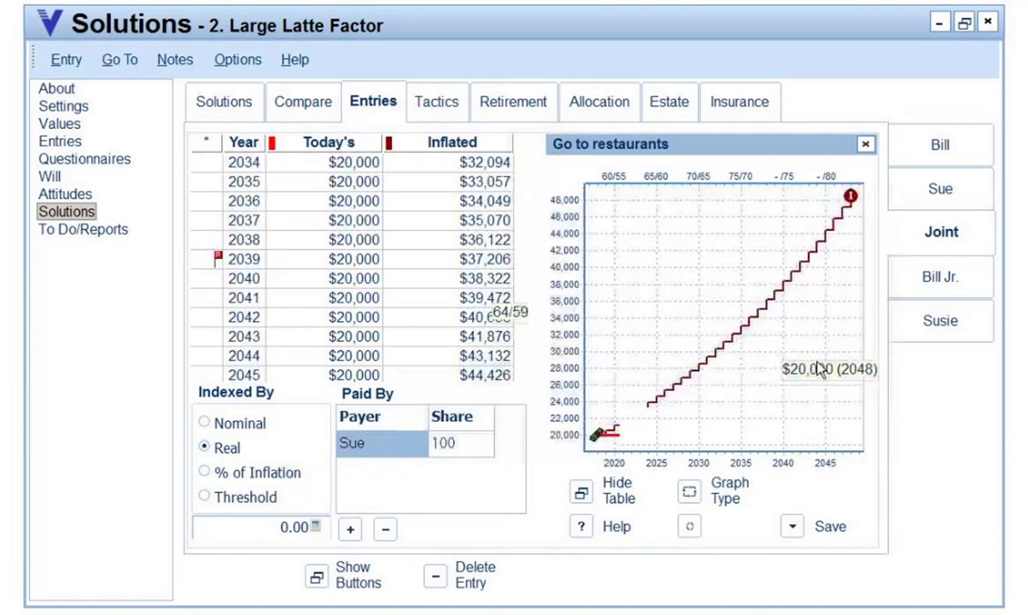
{"action": "left_click", "coordinate": [582, 491]}
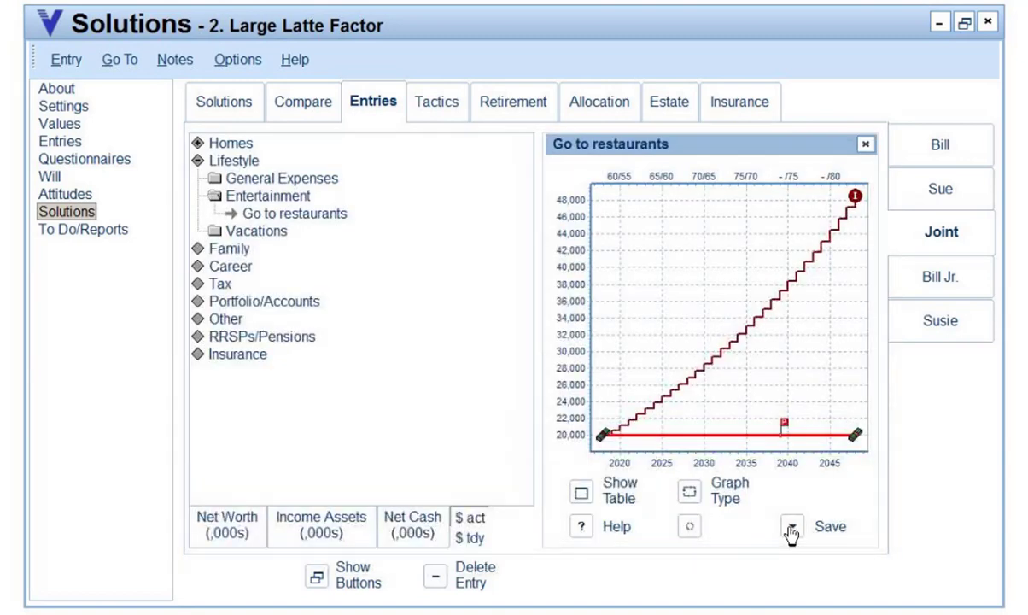
{"action": "left_click", "coordinate": [225, 101]}
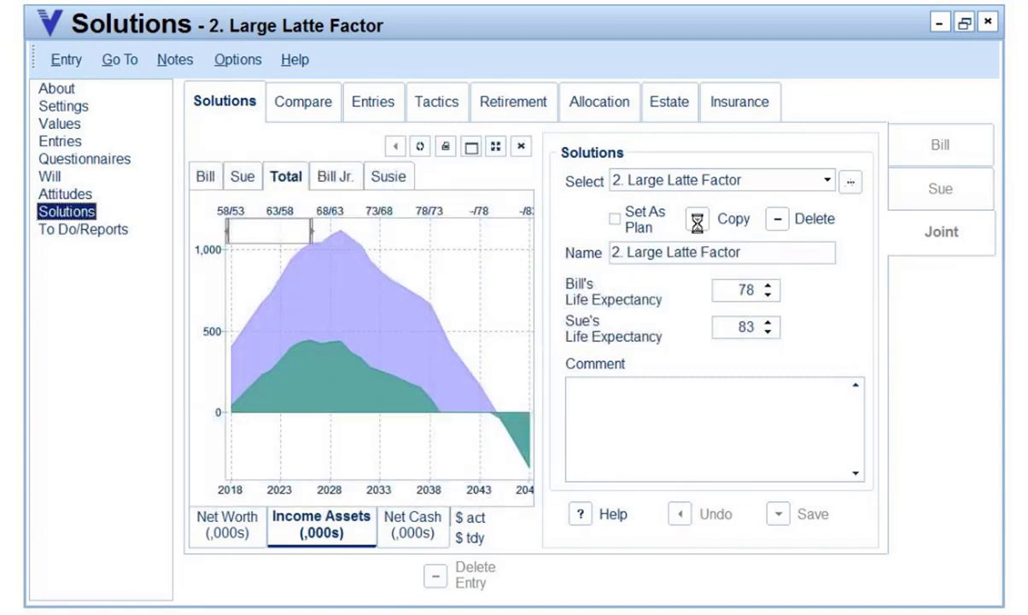
Copy the 2. Large Latte Factor solution, rename the copy Reduce spending and save it.
{"action": "left_click", "coordinate": [698, 219]}
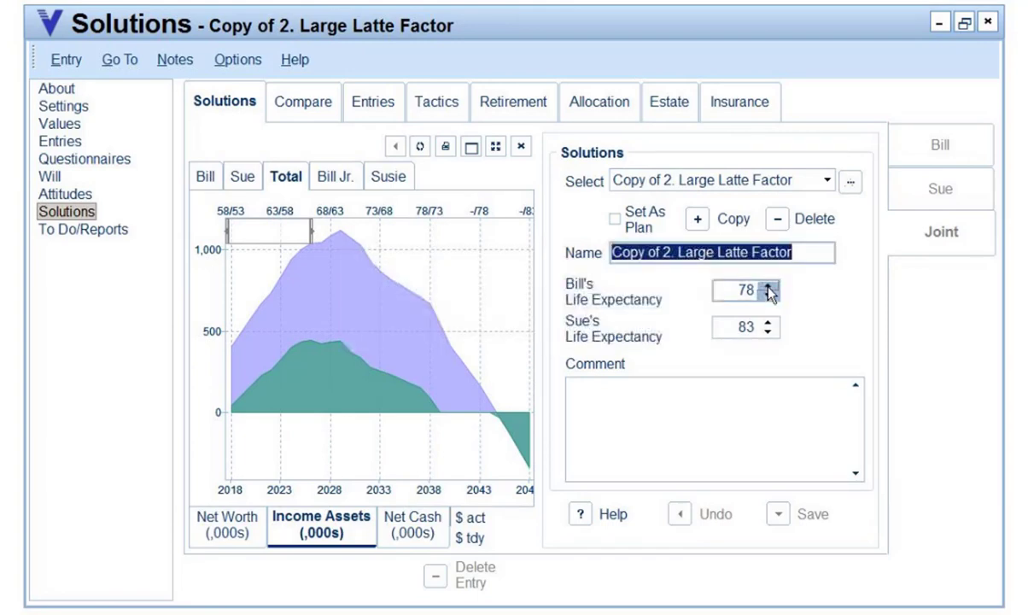
{"action": "type", "text": "Reduce s"}
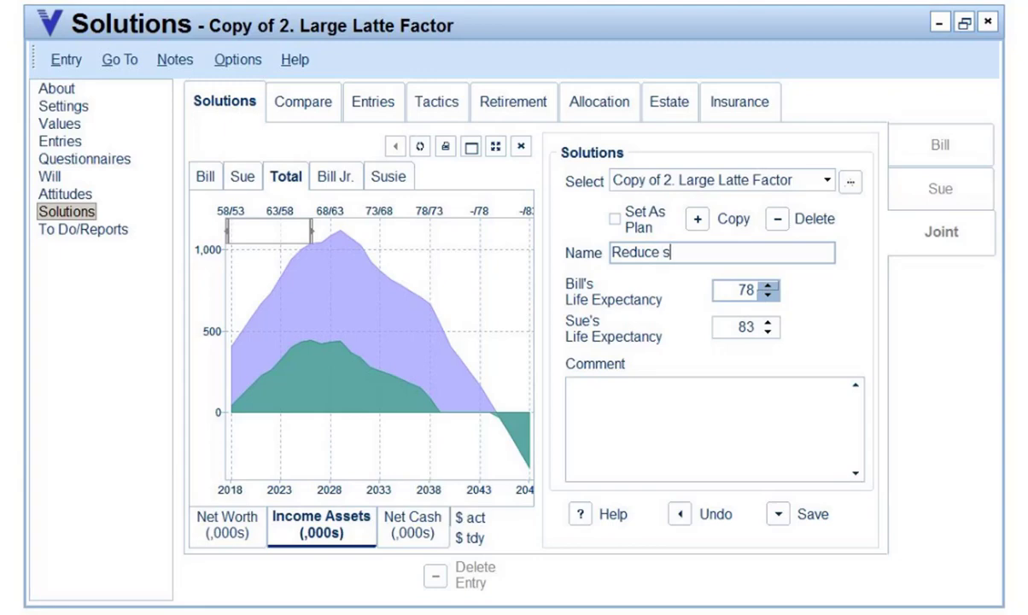
{"action": "type", "text": "pending"}
{"action": "left_click", "coordinate": [779, 513]}
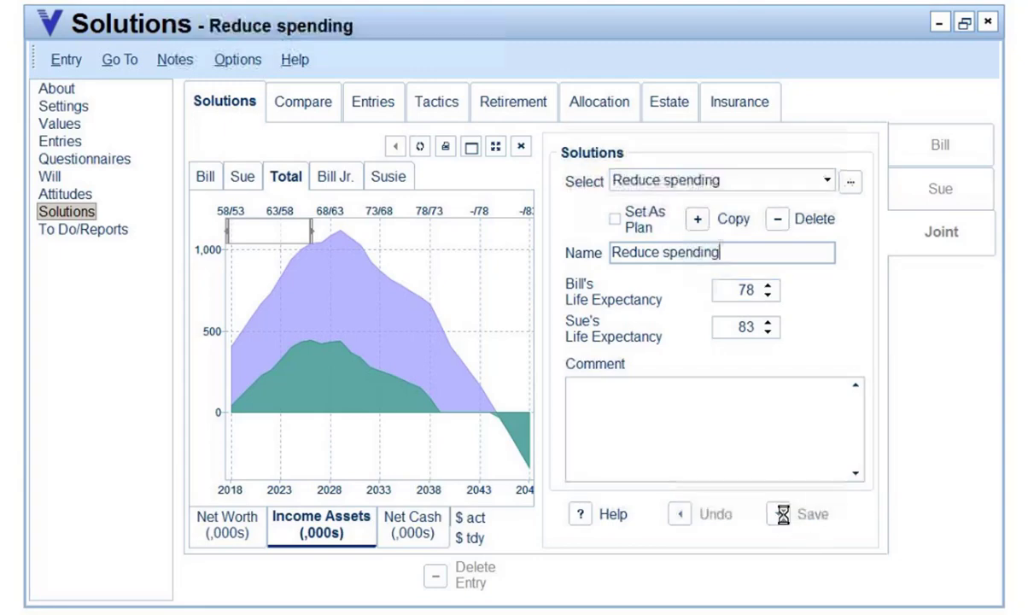
Set the Today's amount of the joint Go to restaurants entertainment expense to $10,000 starting in 2018 in the Reduce spending solution.
{"action": "left_click", "coordinate": [365, 101]}
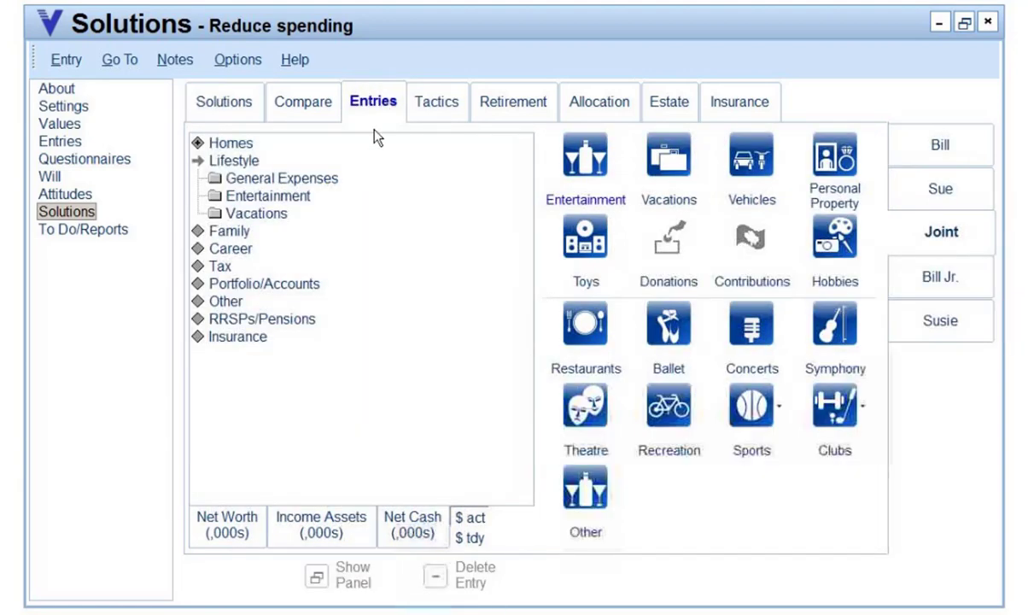
{"action": "left_click", "coordinate": [270, 198]}
{"action": "left_click", "coordinate": [281, 212]}
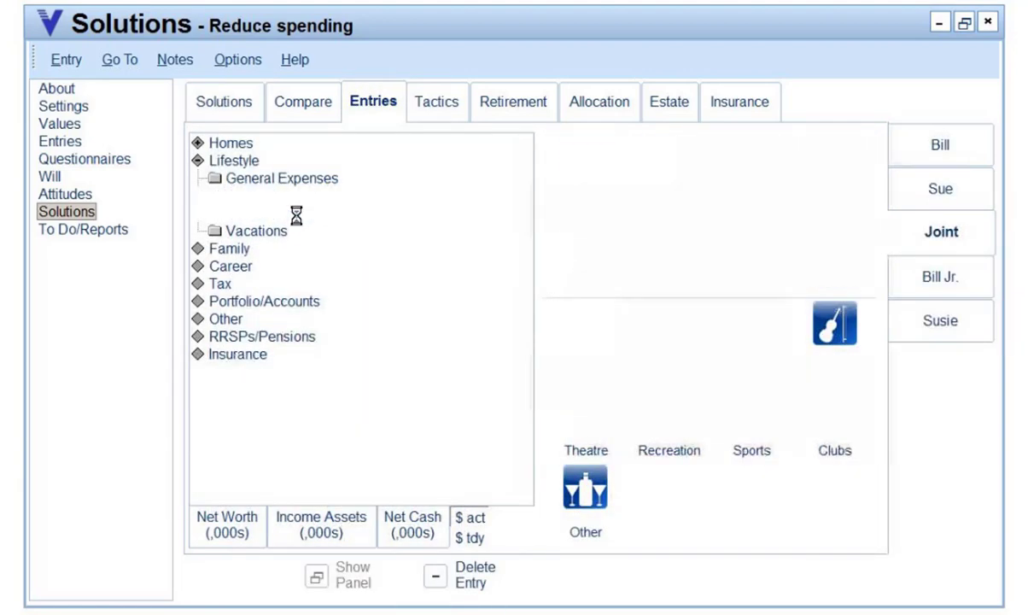
{"action": "left_click", "coordinate": [580, 493]}
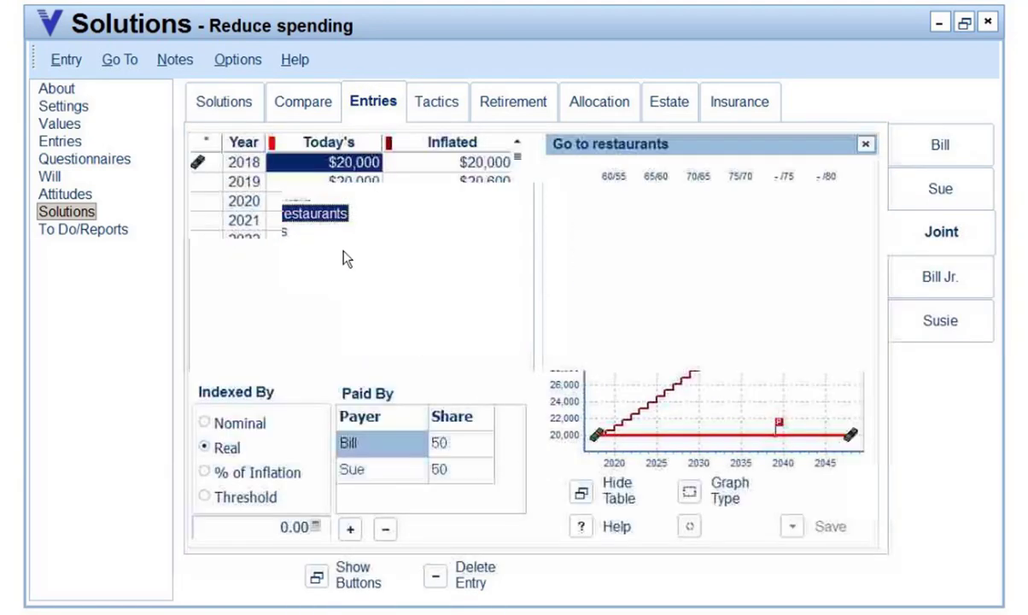
{"action": "left_click", "coordinate": [331, 159]}
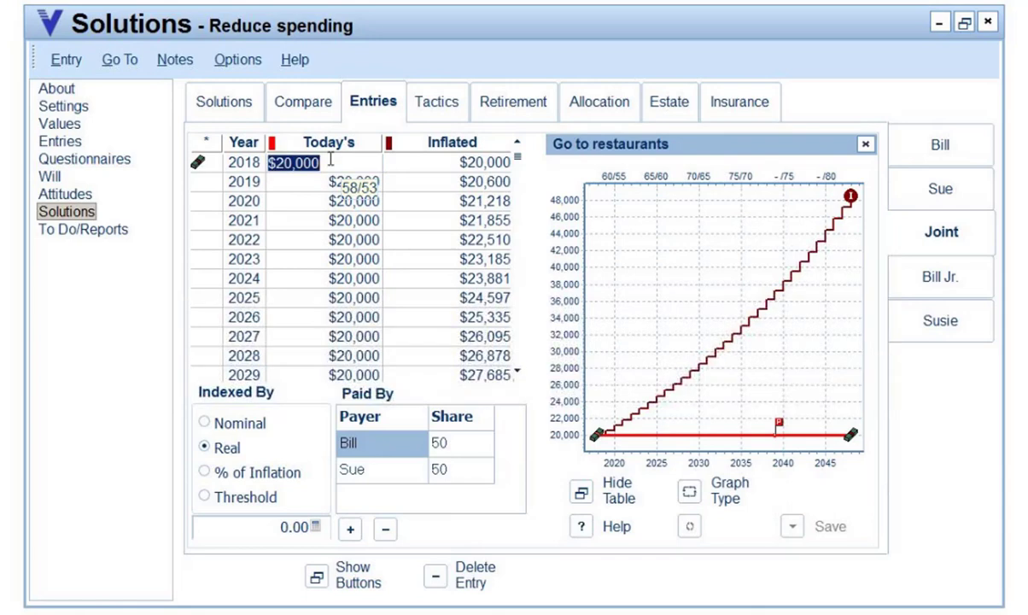
{"action": "type", "text": "10,000"}
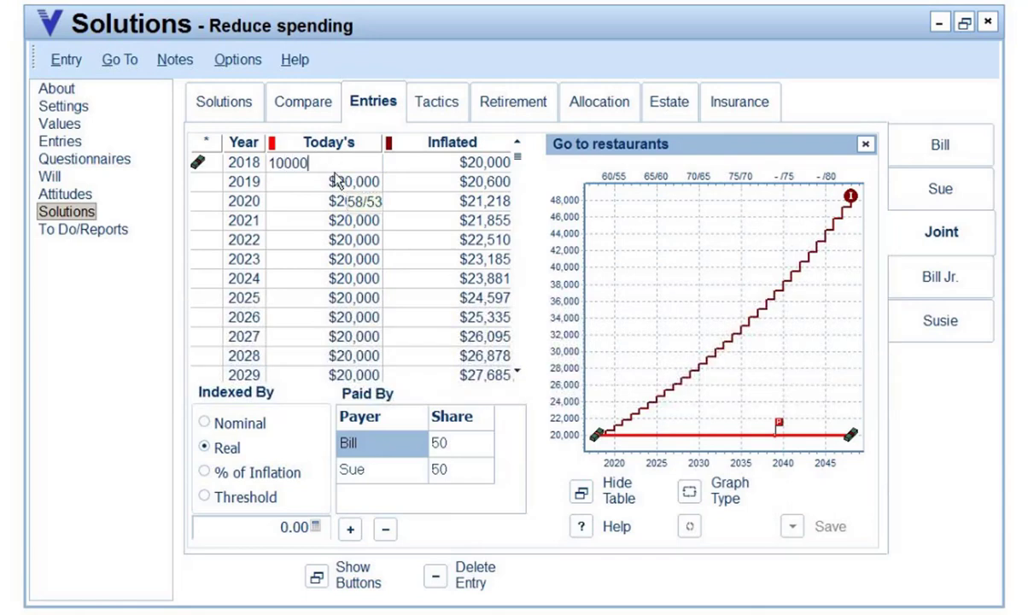
{"action": "key", "text": "Return"}
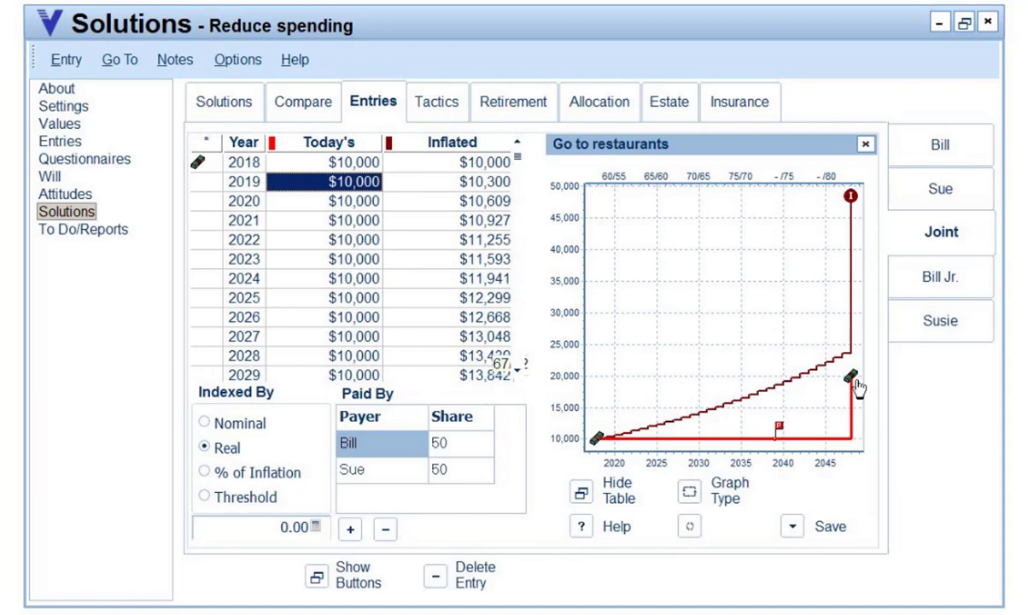
Lower the restaurant expense's final 2048 amount to $10,000, hide its table and save the entry.
{"action": "left_click_drag", "start_coordinate": [857, 386], "coordinate": [856, 437]}
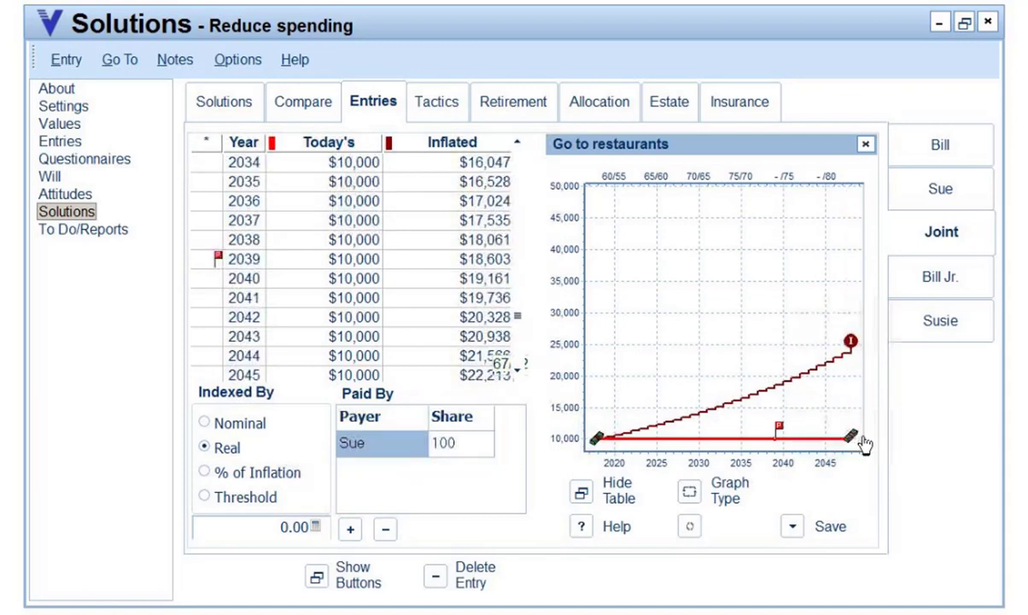
{"action": "left_click", "coordinate": [588, 495]}
{"action": "left_click", "coordinate": [791, 527]}
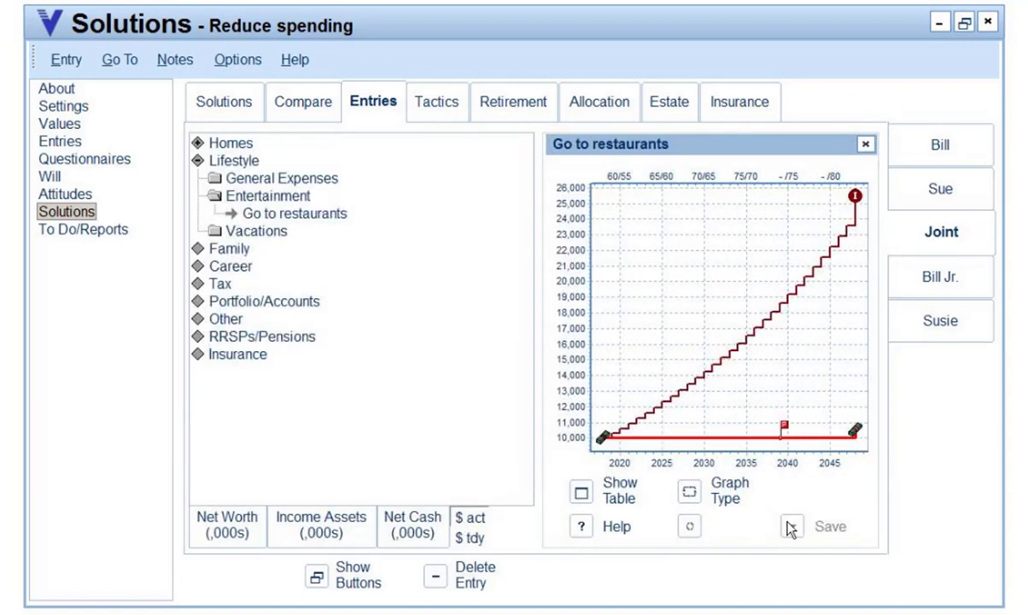
Open the report setup, declining the insurance needs calculation, and clear all sections except Cover Page.
{"action": "left_click", "coordinate": [72, 231]}
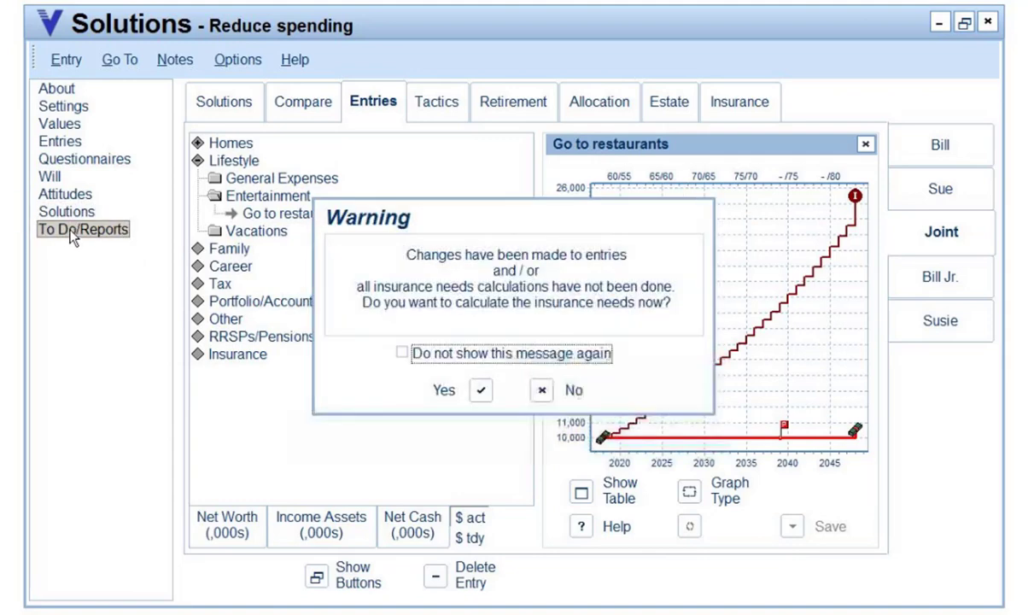
{"action": "left_click", "coordinate": [546, 391]}
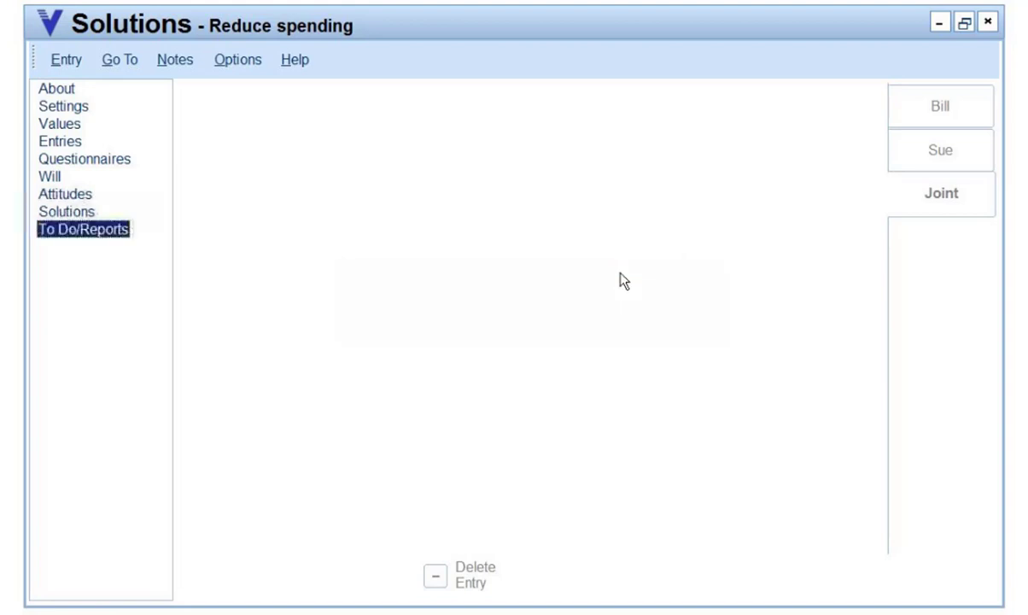
{"action": "left_click", "coordinate": [733, 109]}
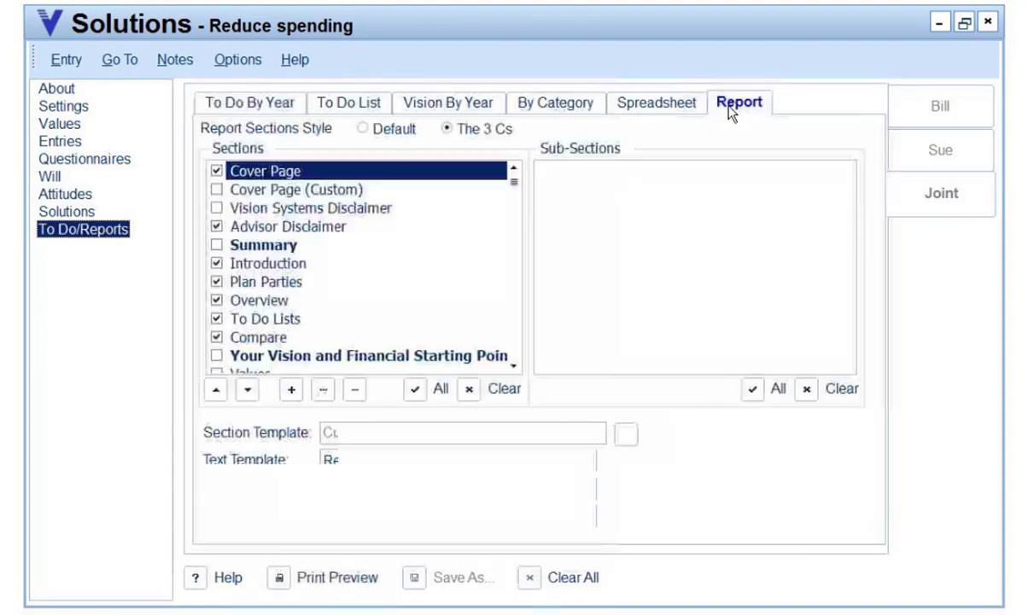
{"action": "left_click", "coordinate": [472, 394]}
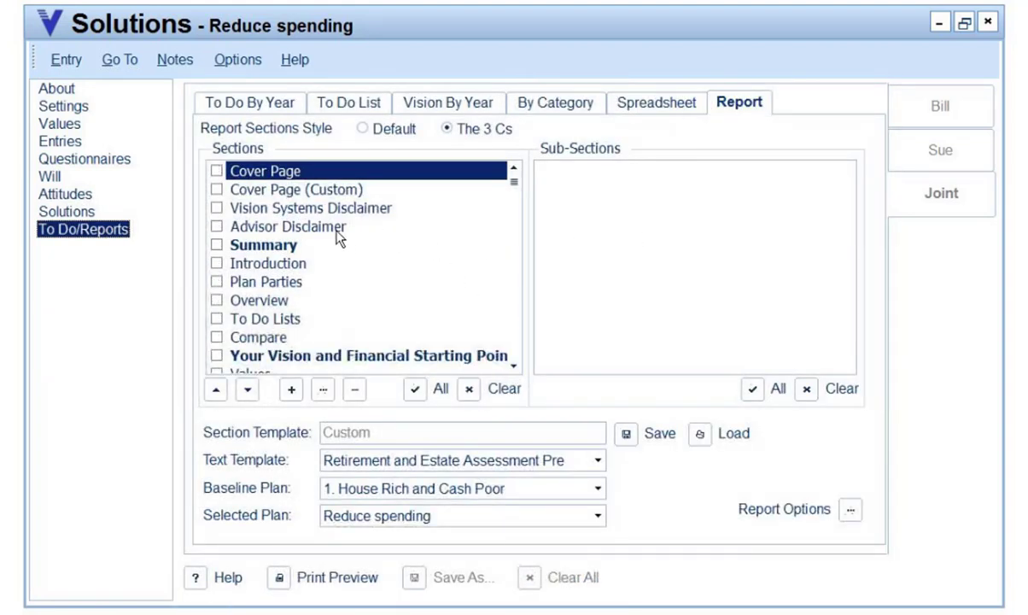
{"action": "left_click", "coordinate": [217, 171]}
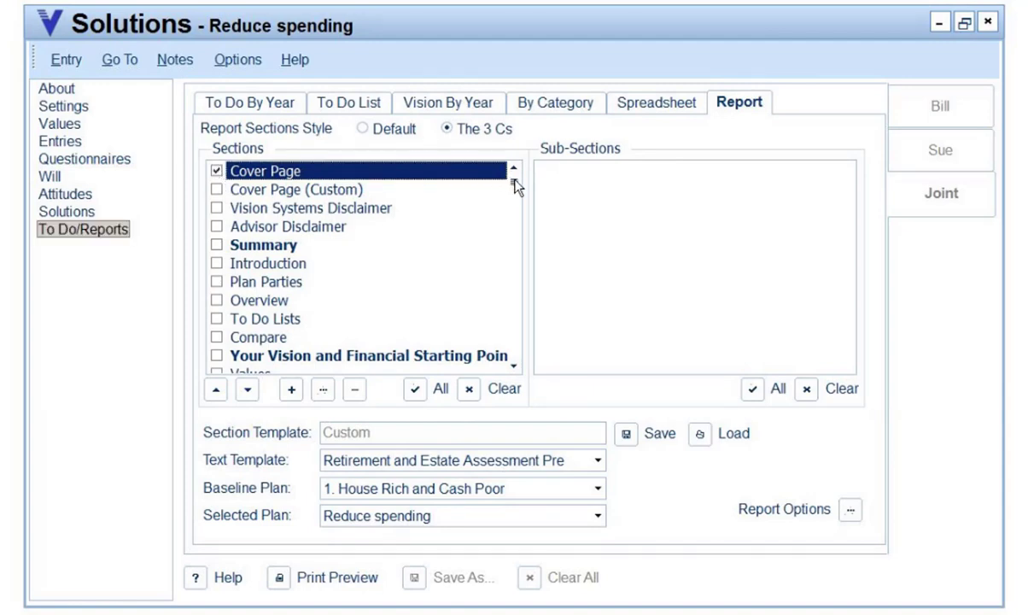
Include the Conserving Wealth section with only its Current and Proposed Spending Plan sub-section.
{"action": "left_click_drag", "start_coordinate": [515, 182], "coordinate": [531, 265]}
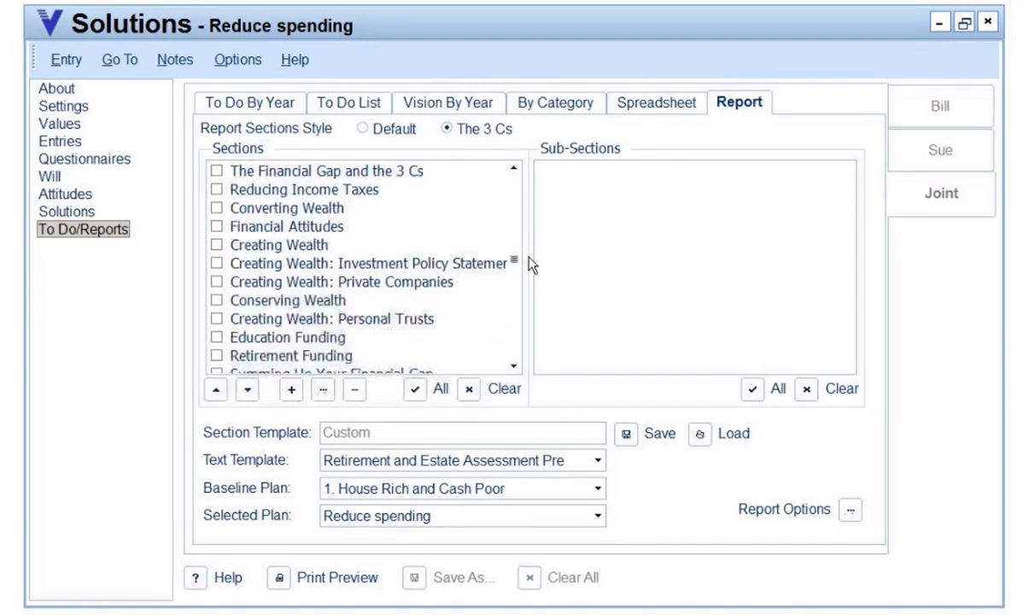
{"action": "left_click", "coordinate": [216, 300]}
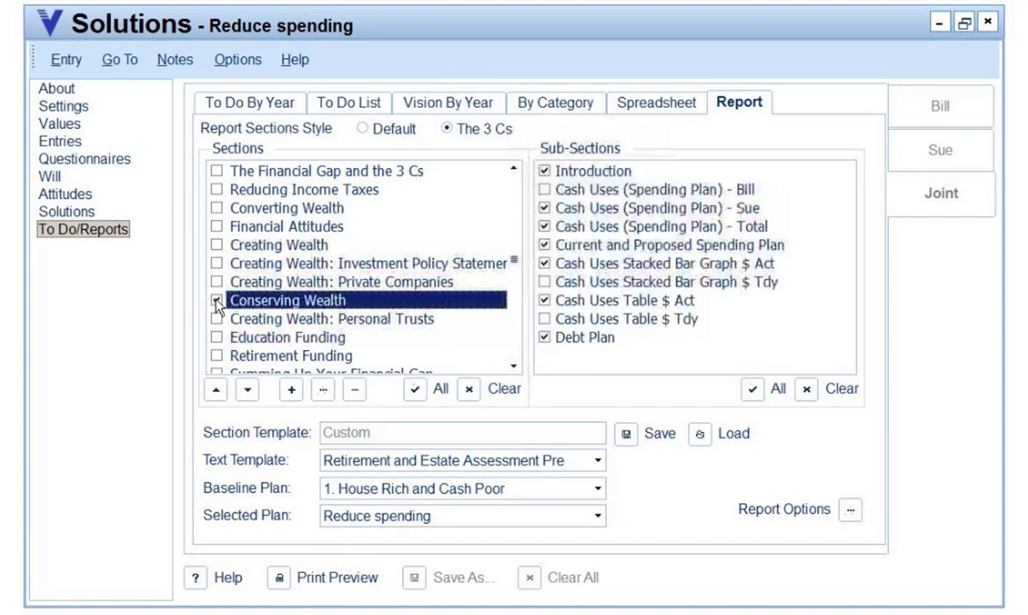
{"action": "left_click", "coordinate": [806, 391]}
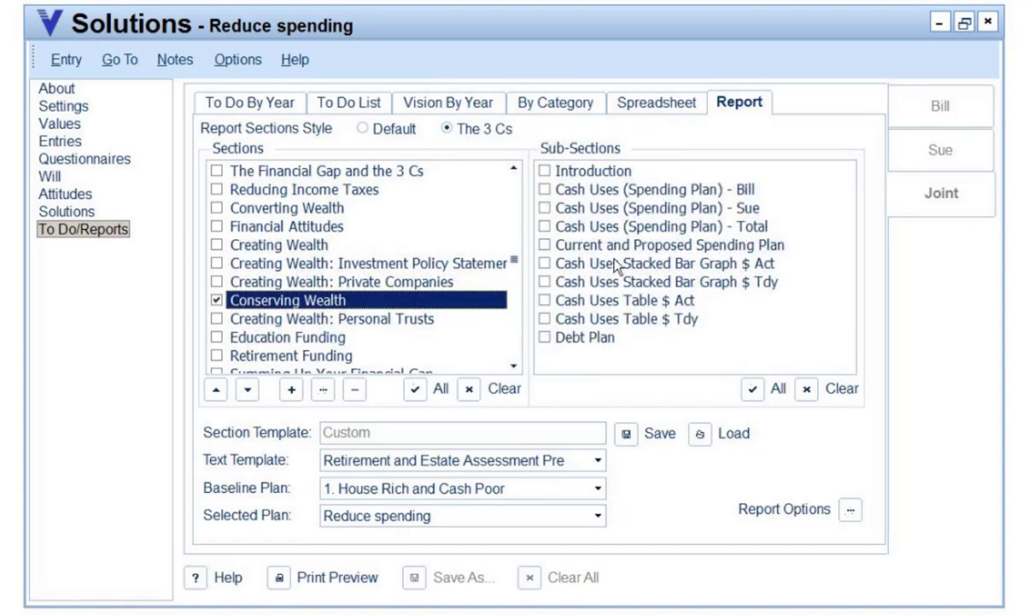
{"action": "left_click", "coordinate": [543, 245]}
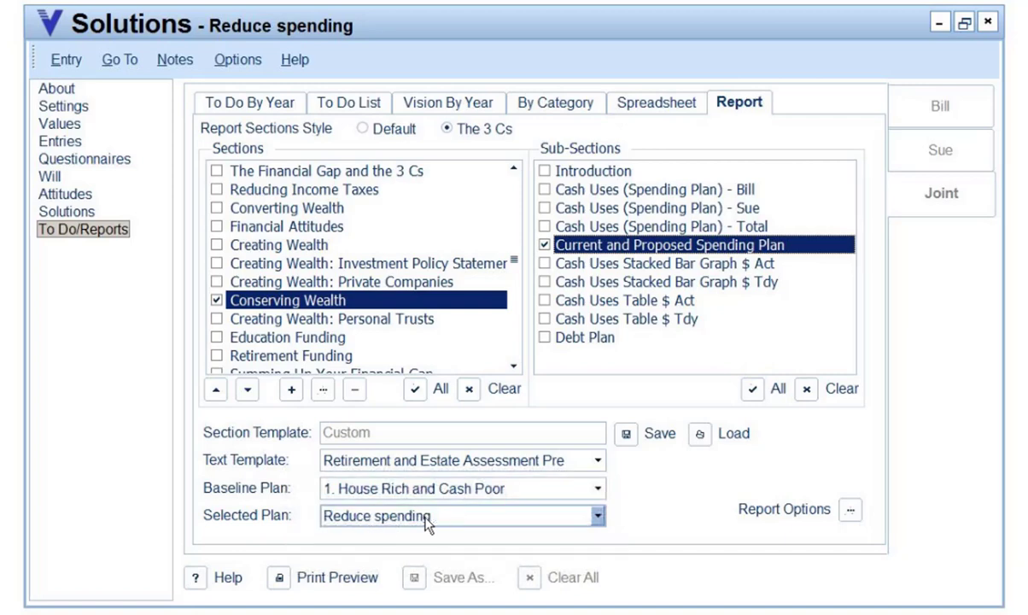
Preview the report full screen, examine the current and proposed spending graphs and itemized expense table, and close the preview.
{"action": "left_click", "coordinate": [285, 588]}
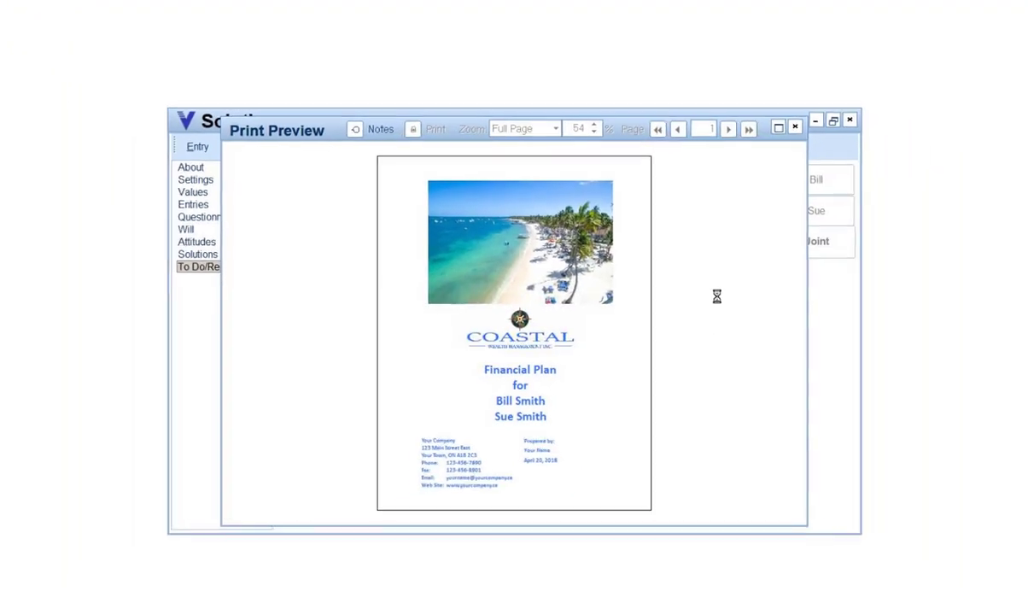
{"action": "left_click", "coordinate": [774, 132]}
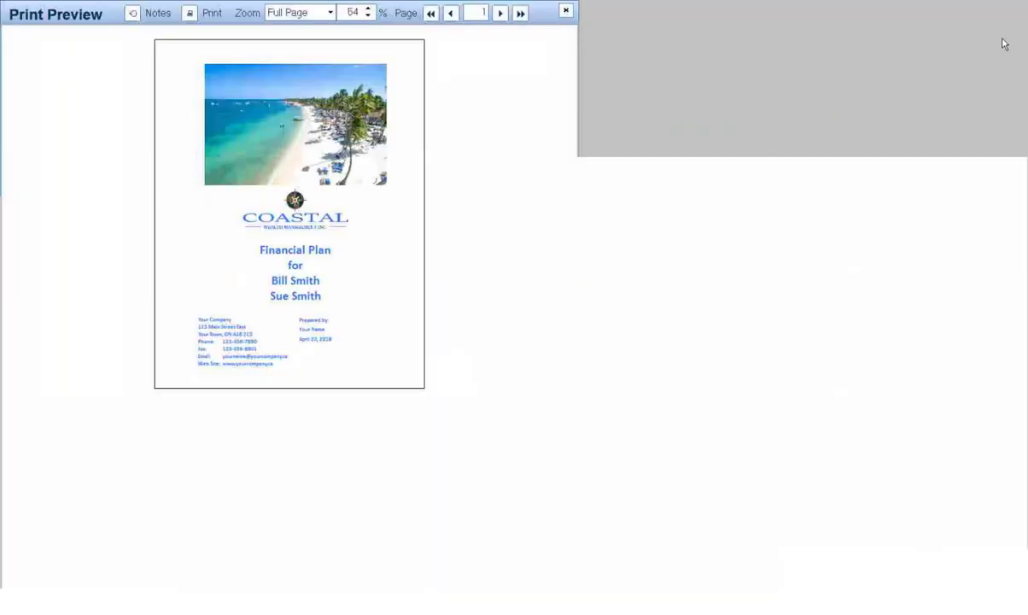
{"action": "left_click", "coordinate": [950, 13]}
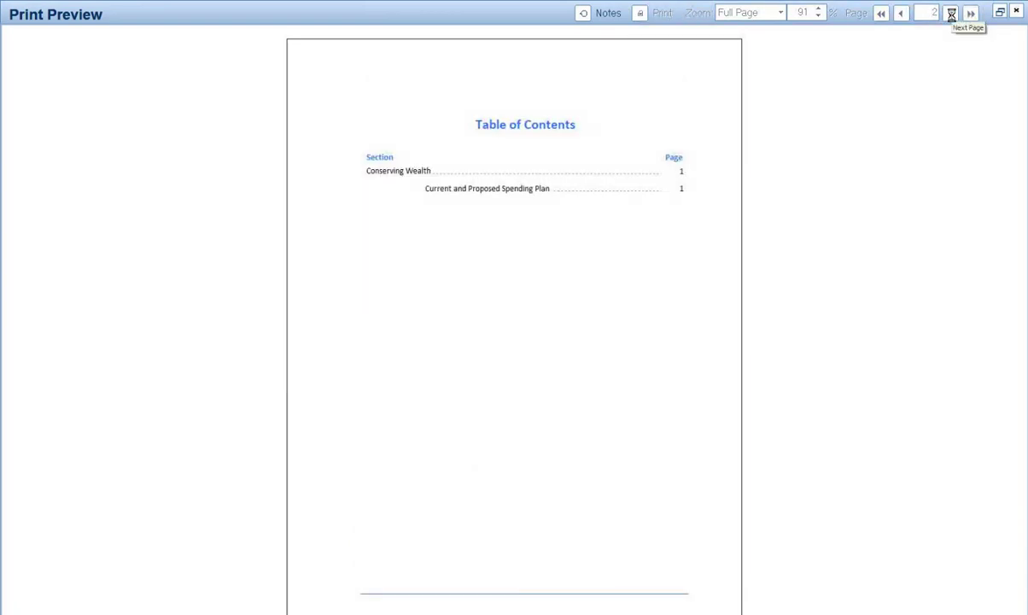
{"action": "left_click", "coordinate": [951, 14]}
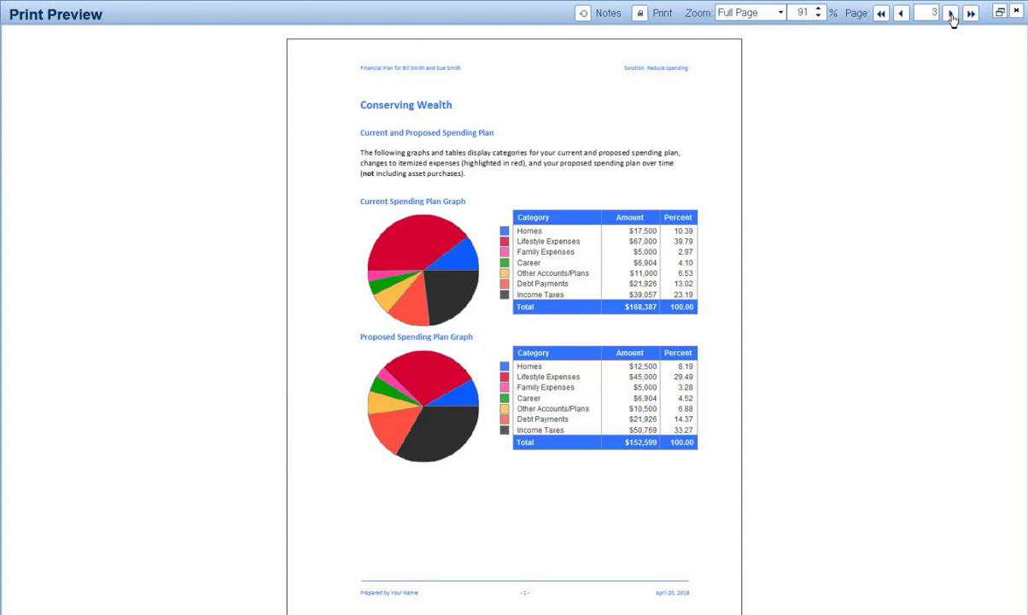
{"action": "left_click", "coordinate": [950, 14]}
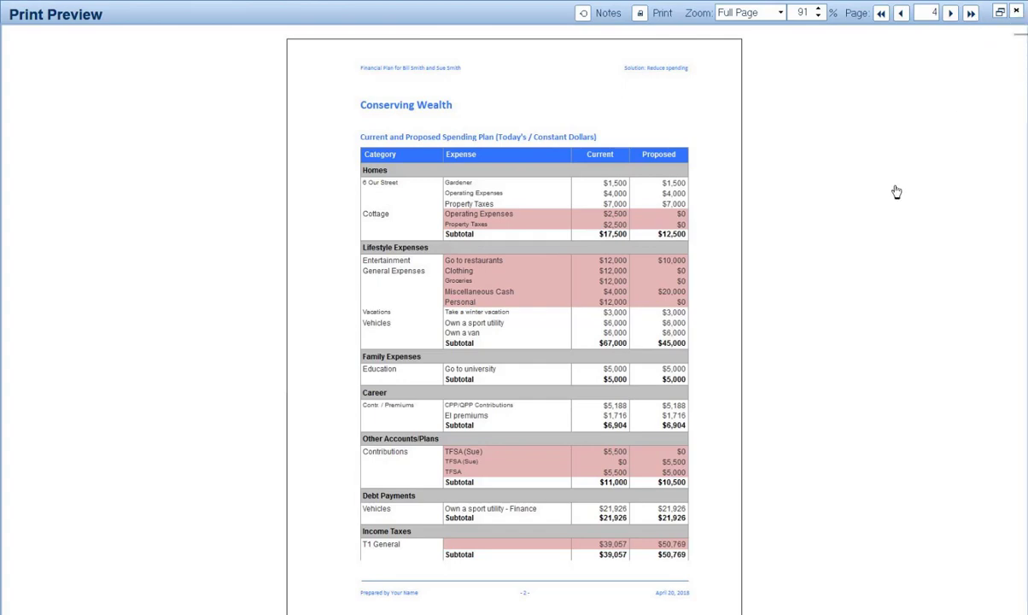
{"action": "left_click", "coordinate": [1016, 12]}
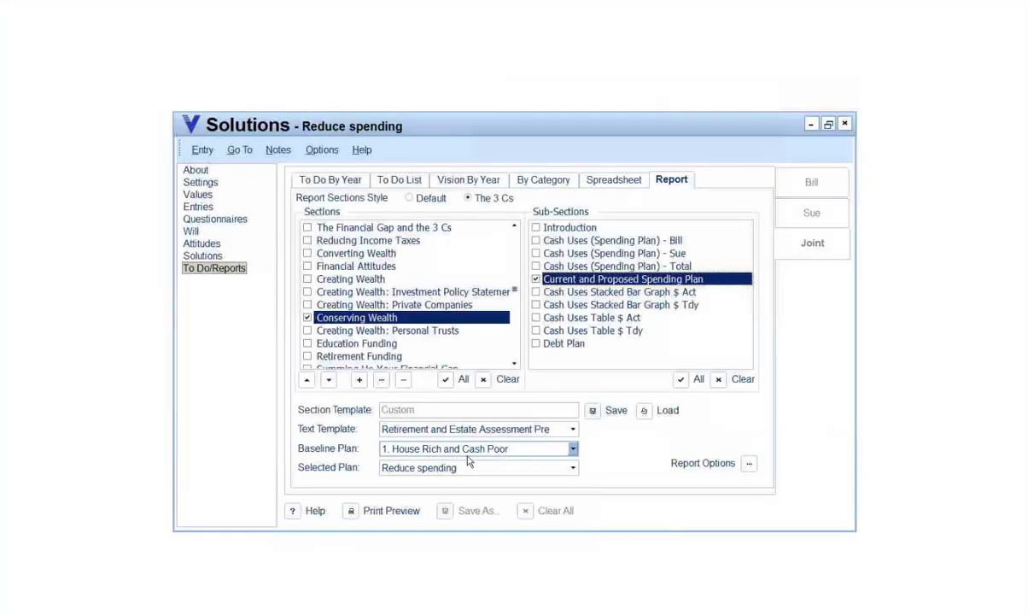
Set the report's Baseline Plan to 2. Large Latte Factor and page through a full-screen preview of the spending comparison.
{"action": "left_click", "coordinate": [571, 450]}
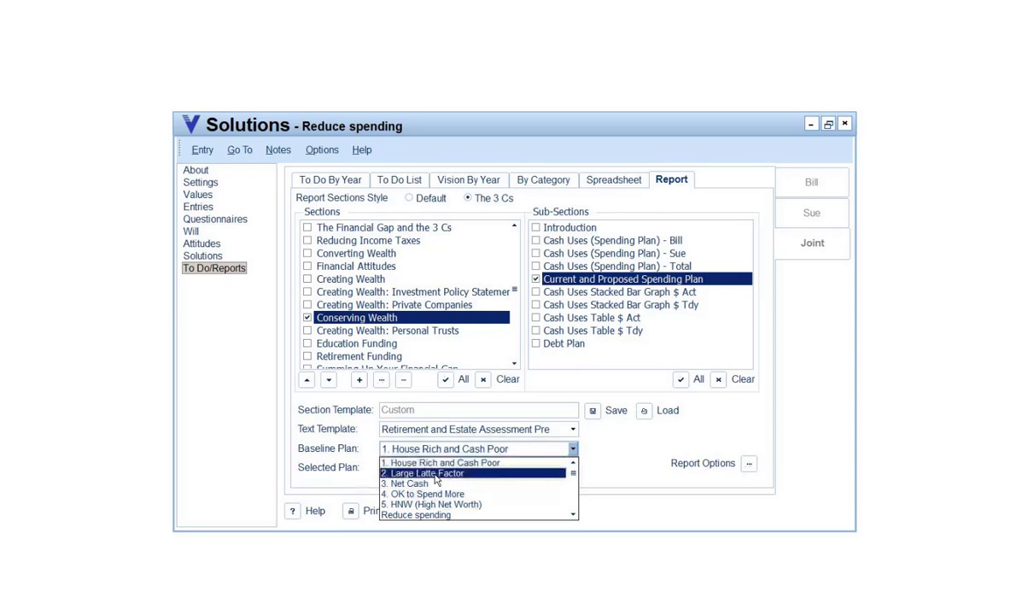
{"action": "left_click", "coordinate": [432, 473]}
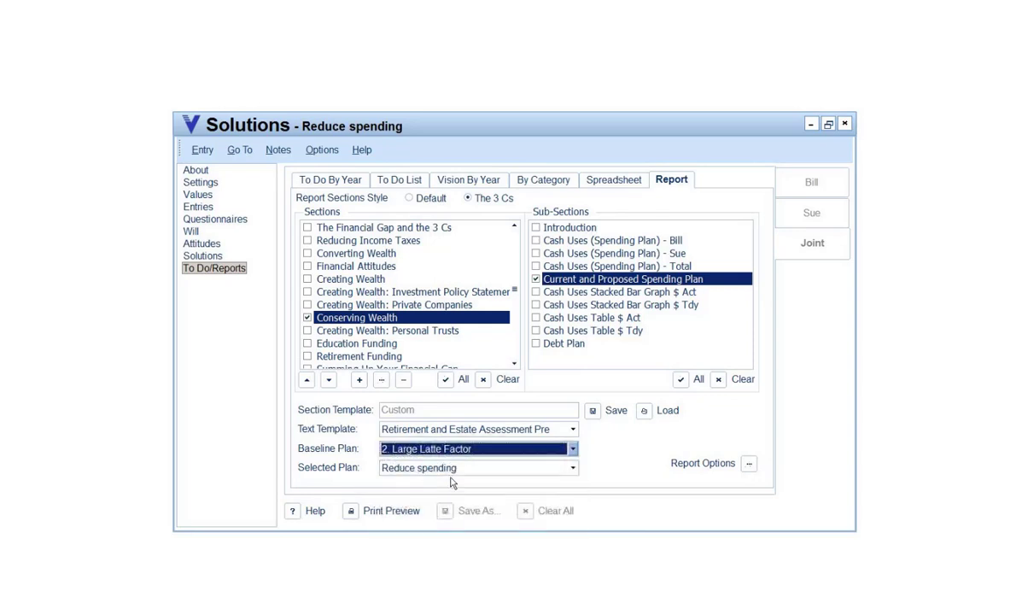
{"action": "left_click", "coordinate": [372, 511]}
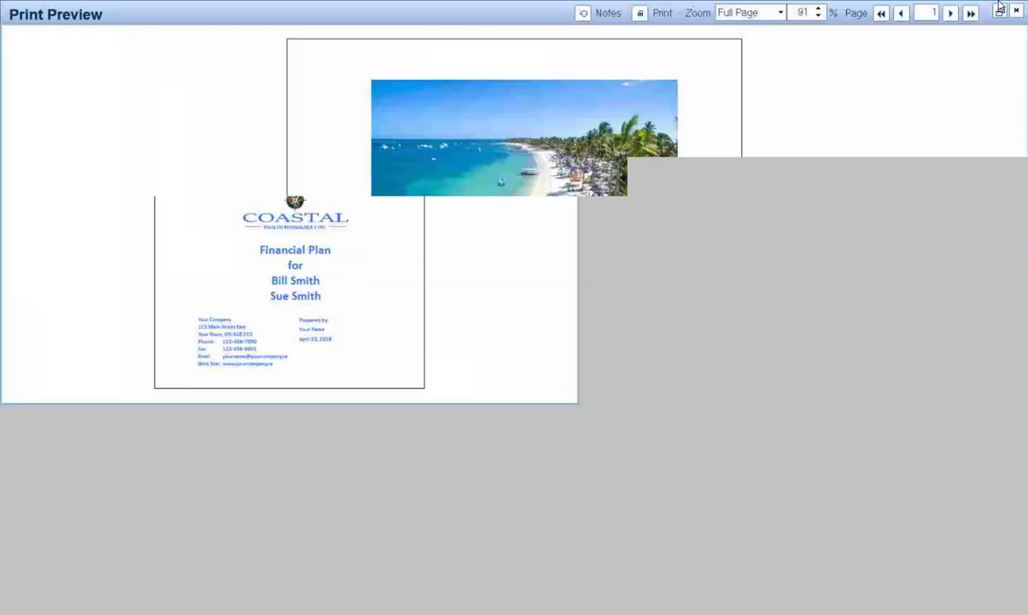
{"action": "left_click", "coordinate": [774, 130]}
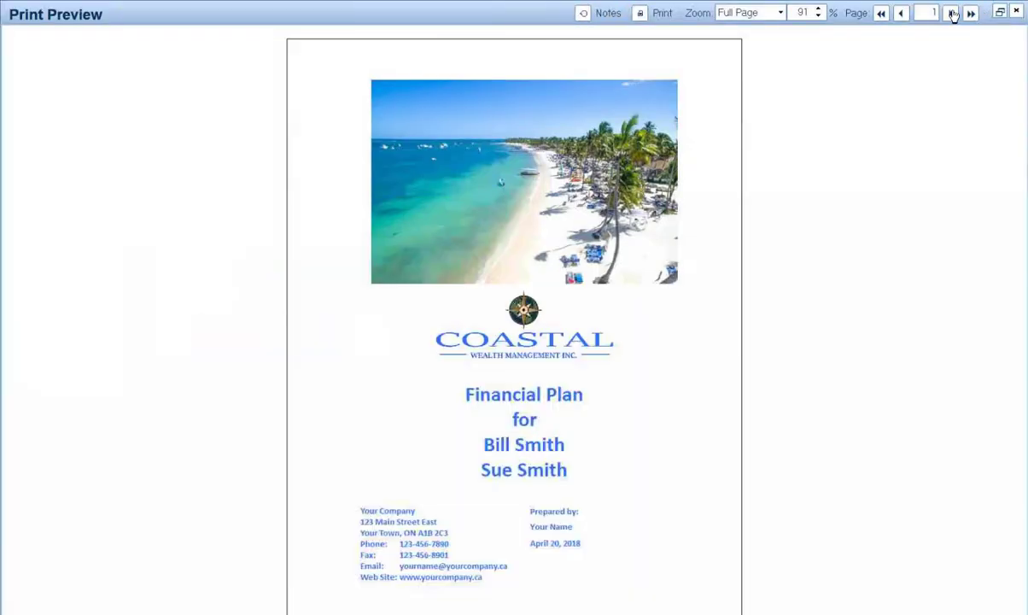
{"action": "left_click", "coordinate": [952, 13]}
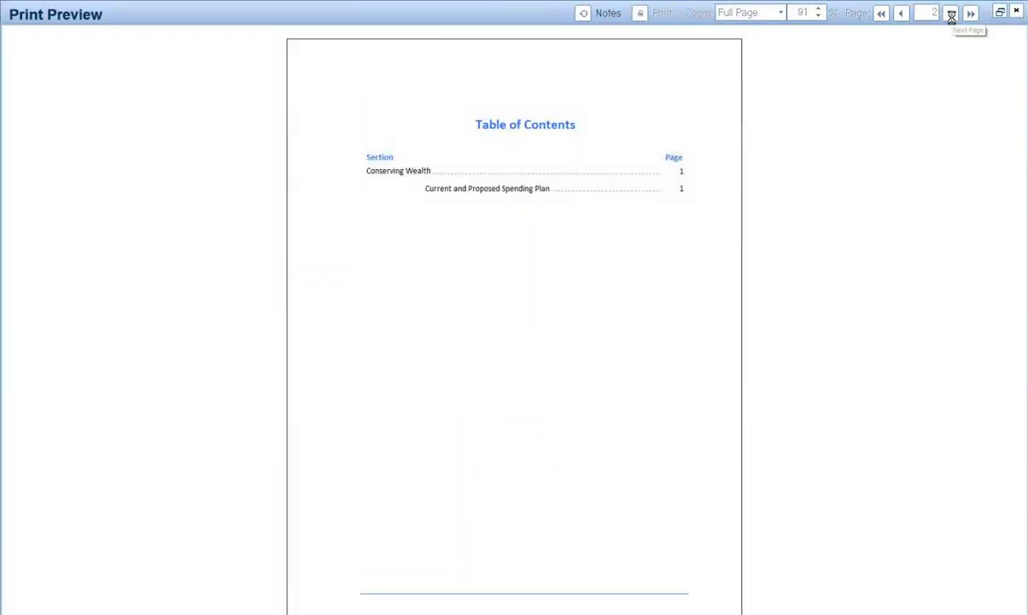
{"action": "left_click", "coordinate": [952, 13]}
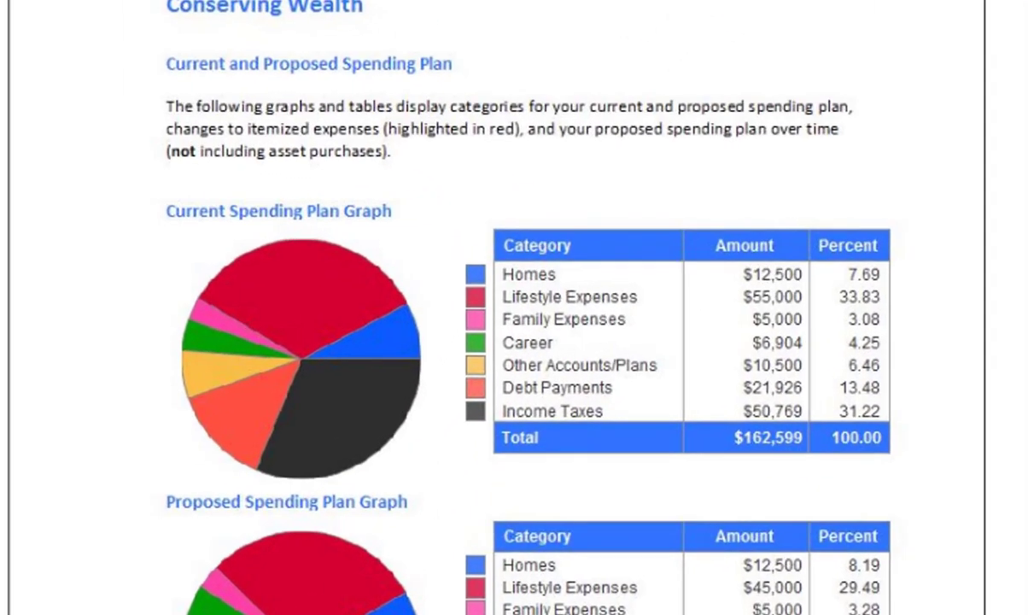
{"action": "left_click", "coordinate": [952, 14]}
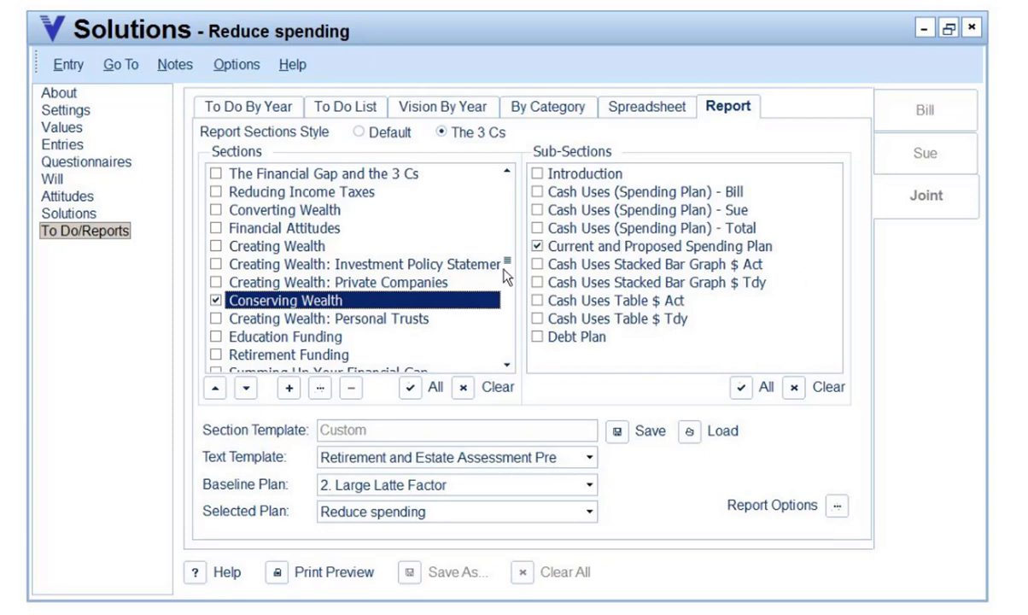
Return to the Solutions overview and show the list of available solutions.
{"action": "left_click", "coordinate": [73, 215]}
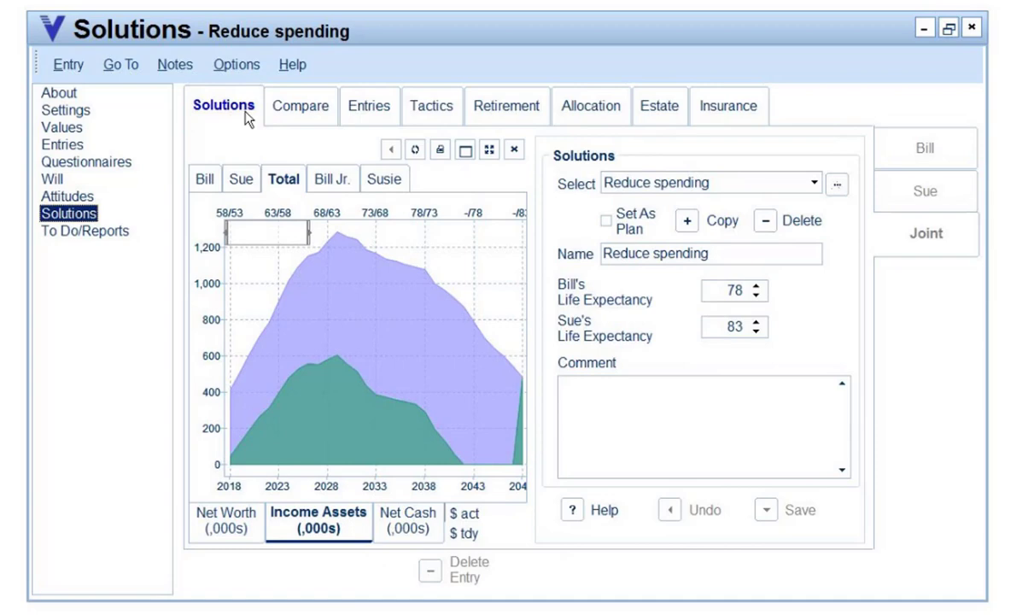
{"action": "left_click", "coordinate": [814, 182]}
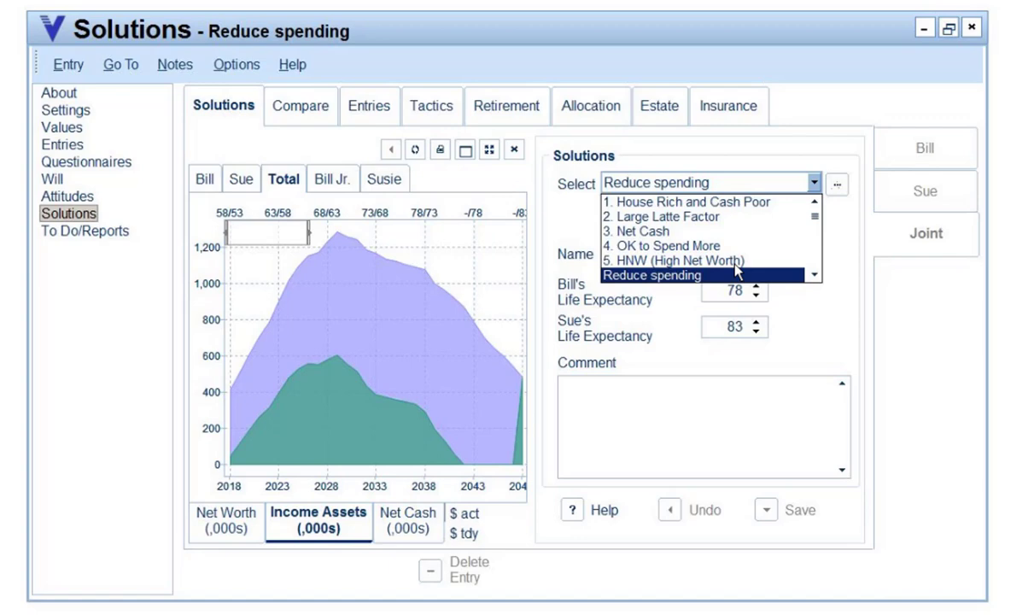
Switch to the 3 Cs and Five Main Plan Themes document and review it down to the House Rich and Cash Poor graphs.
{"action": "left_click", "coordinate": [948, 28]}
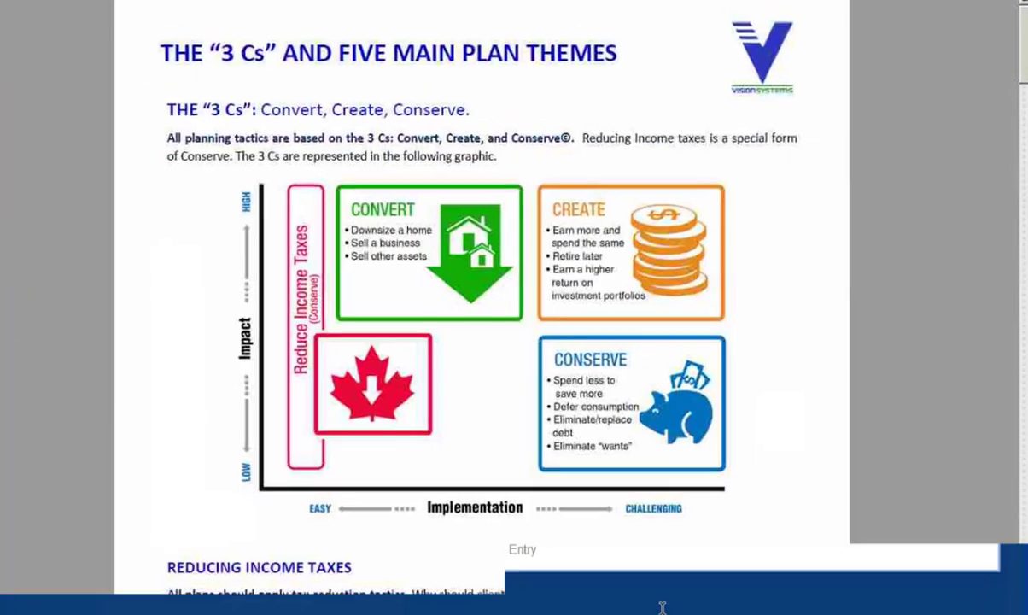
{"action": "scroll", "coordinate": [1022, 82], "scroll_direction": "down", "scroll_amount": 2}
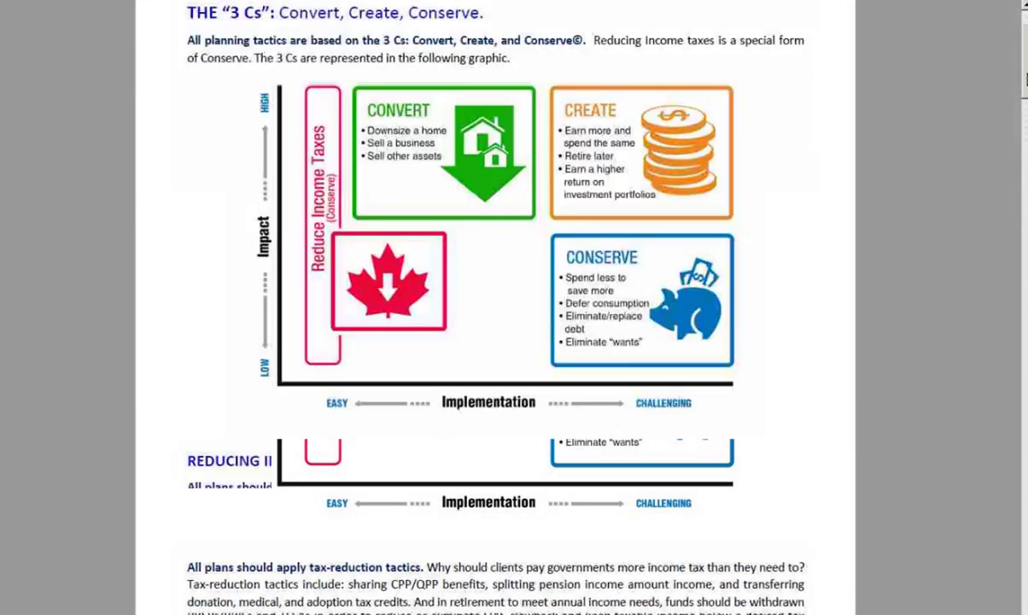
{"action": "scroll", "coordinate": [1022, 82], "scroll_direction": "up", "scroll_amount": 10}
{"action": "scroll", "coordinate": [496, 342], "scroll_direction": "down", "scroll_amount": 15}
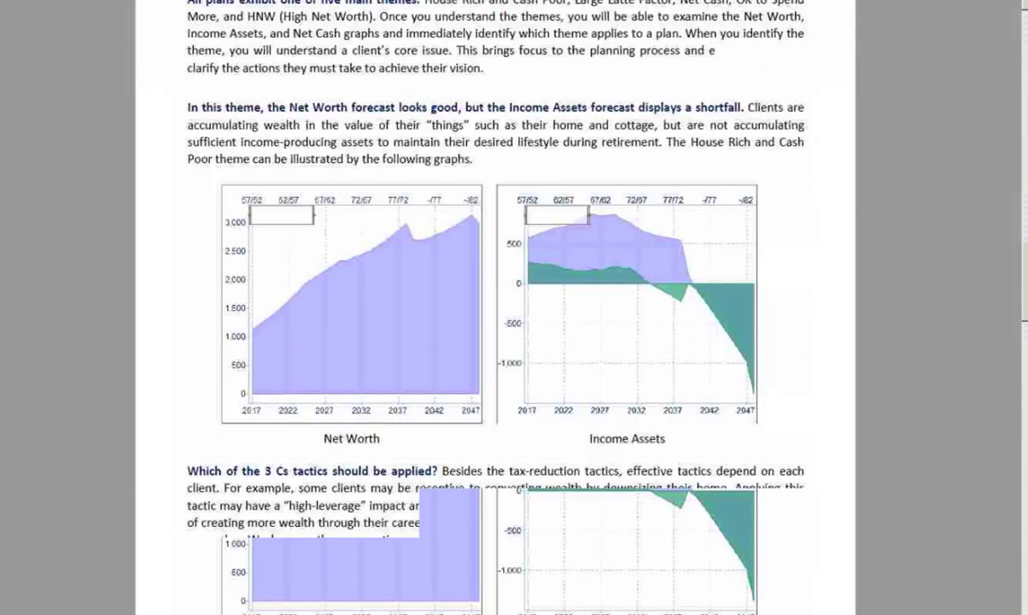